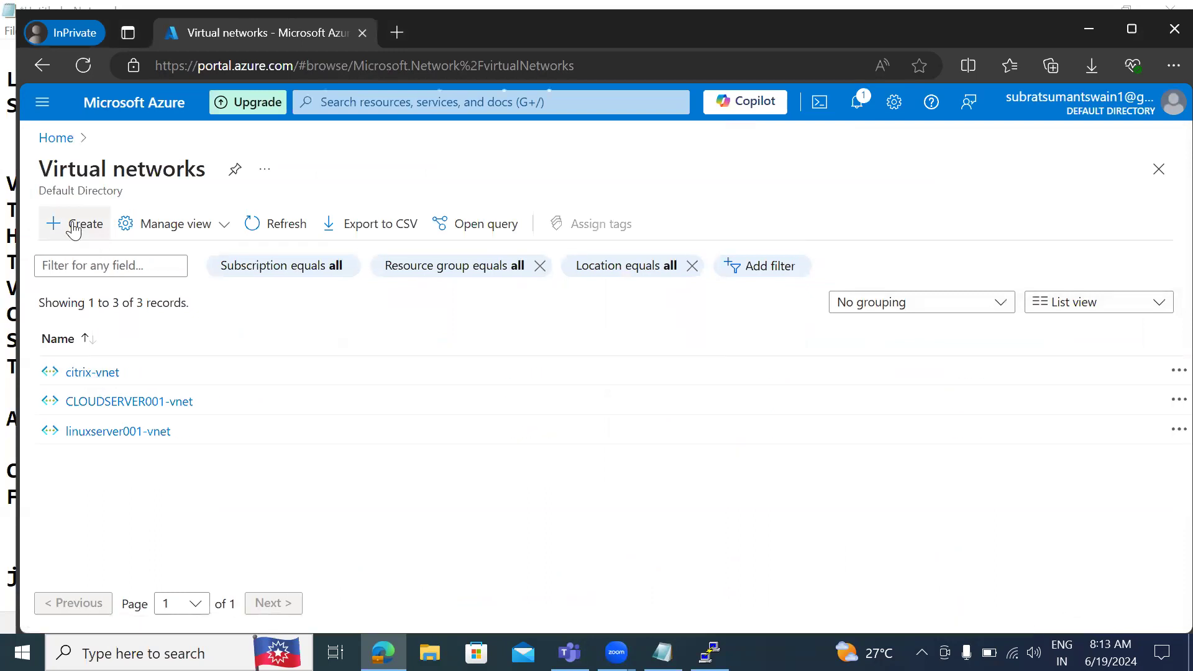
Start creating a virtual network and assign it to a new resource group named azure.
{"action": "left_click", "coordinate": [90, 225]}
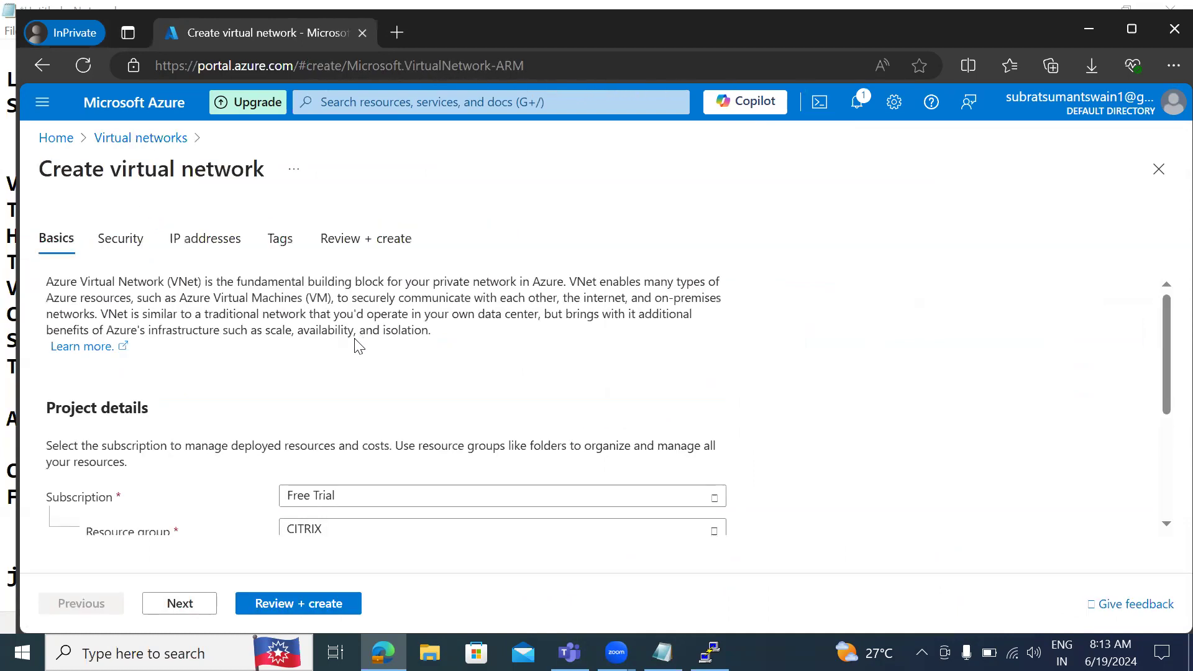
{"action": "left_click_drag", "start_coordinate": [1166, 326], "coordinate": [1166, 374]}
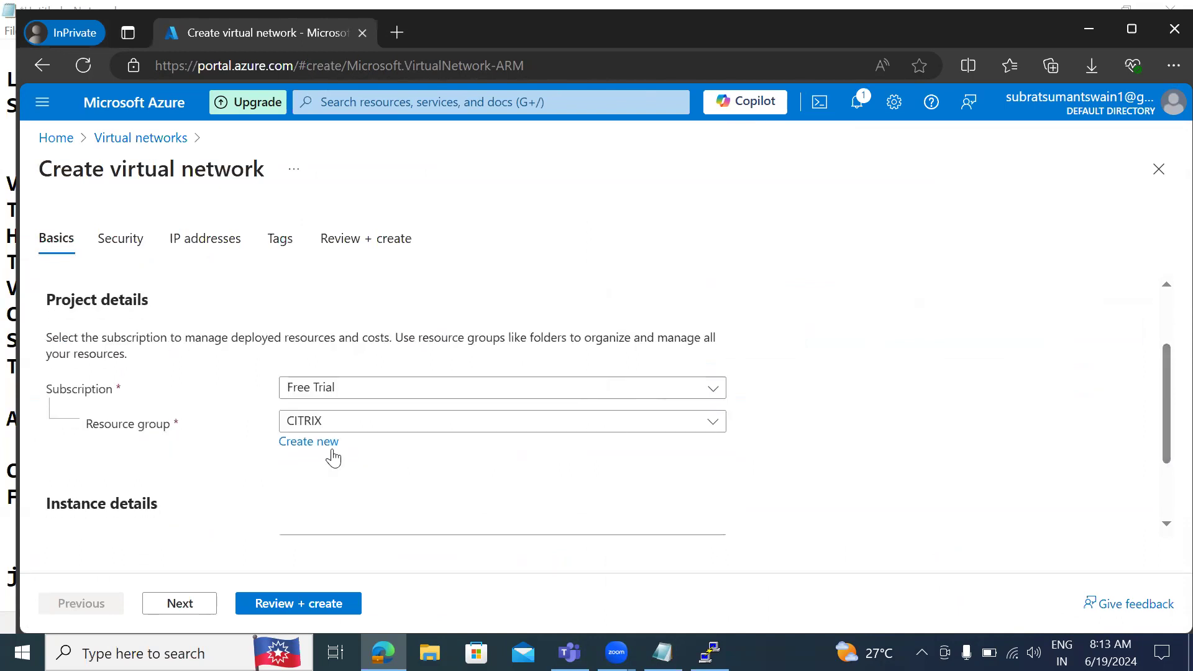
{"action": "left_click", "coordinate": [311, 445]}
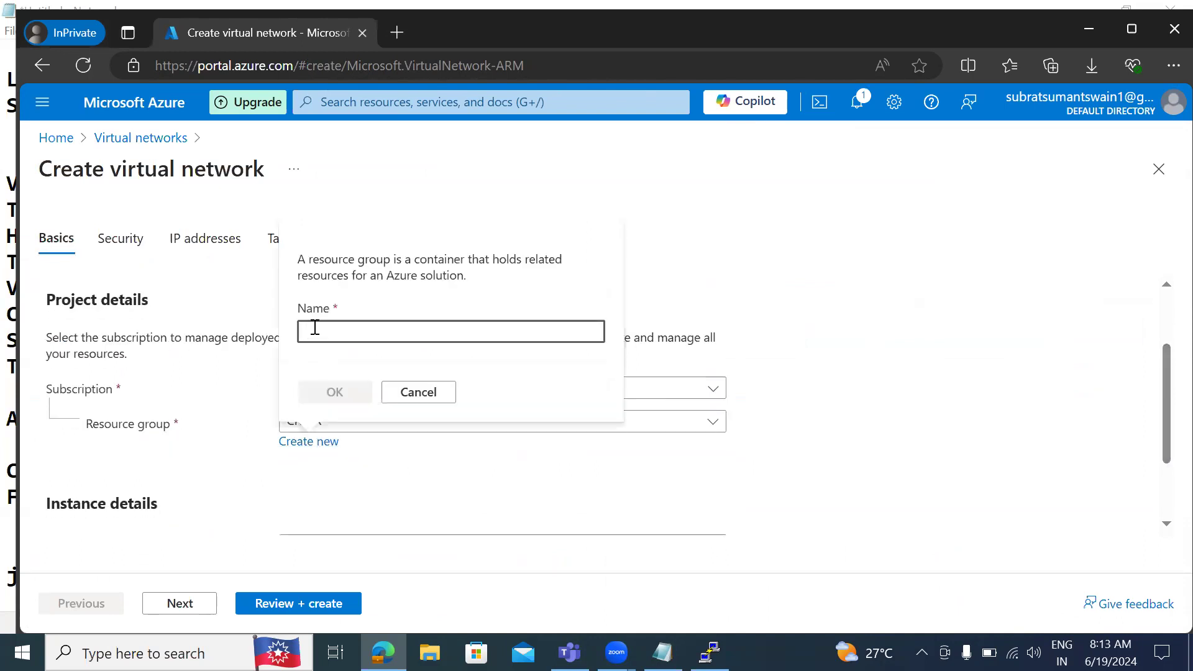
{"action": "left_click", "coordinate": [315, 330]}
{"action": "type", "text": "azure"}
{"action": "left_click", "coordinate": [335, 406]}
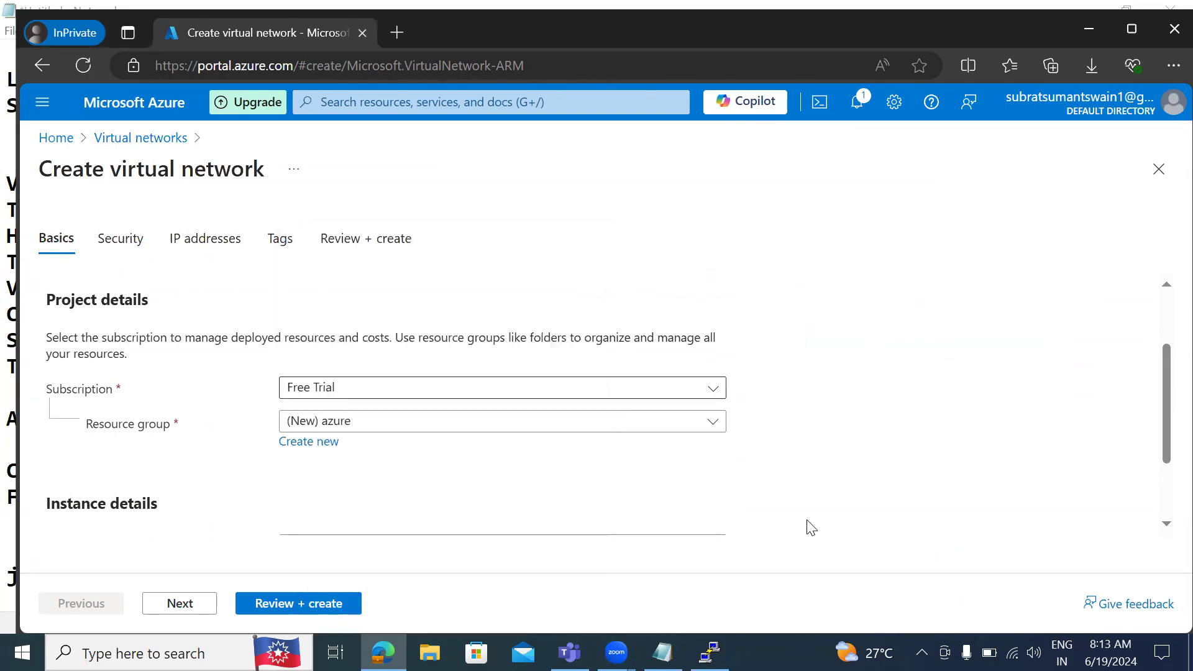
Name the virtual network azure-vnet in the instance details.
{"action": "left_click_drag", "start_coordinate": [1167, 418], "coordinate": [1165, 472]}
{"action": "left_click", "coordinate": [327, 429]}
{"action": "type", "text": "azure-vnet"}
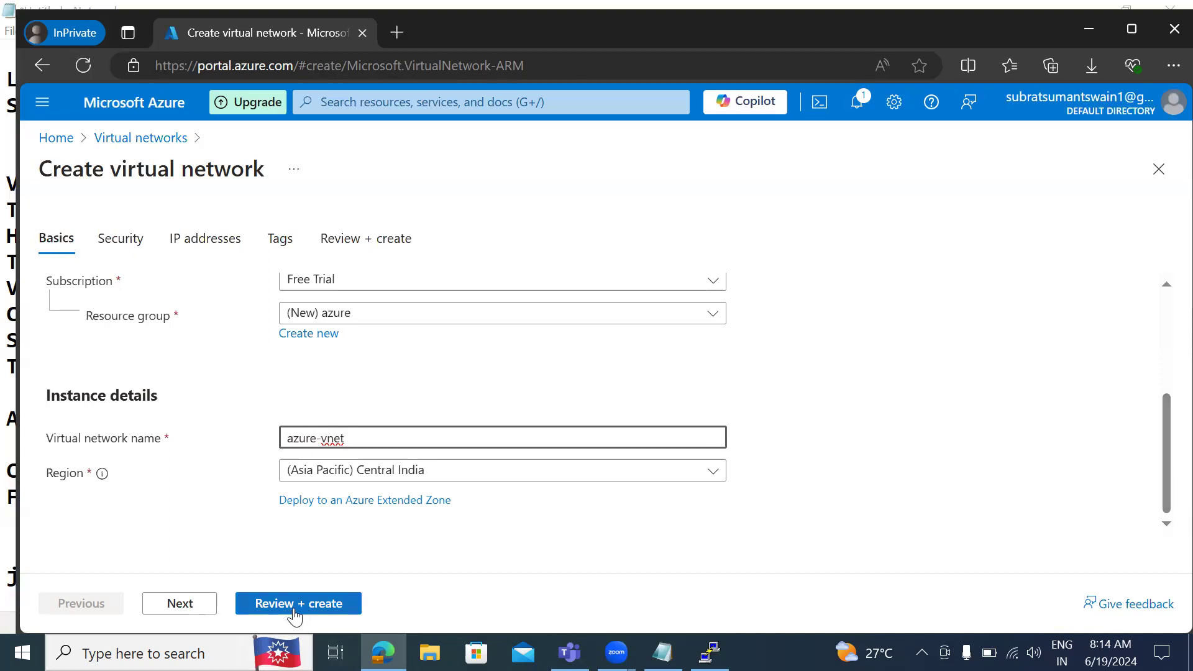
Change the starting address of the virtual network's IPv4 address space to 10.20.0.0.
{"action": "left_click", "coordinate": [295, 617]}
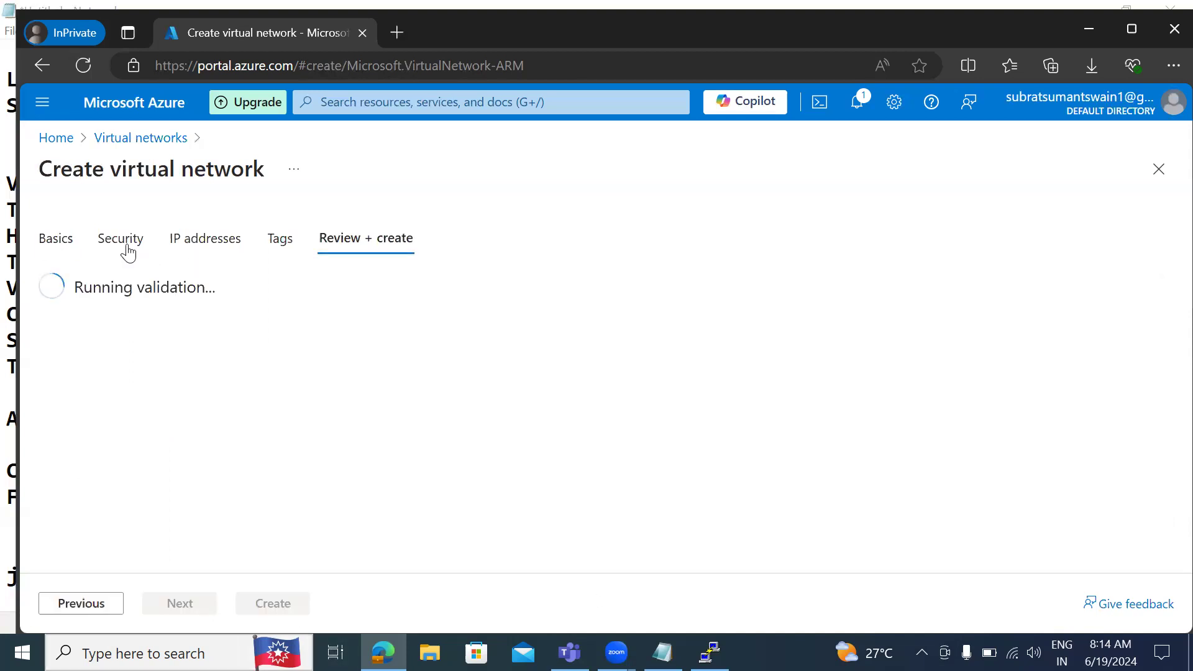
{"action": "left_click", "coordinate": [211, 239]}
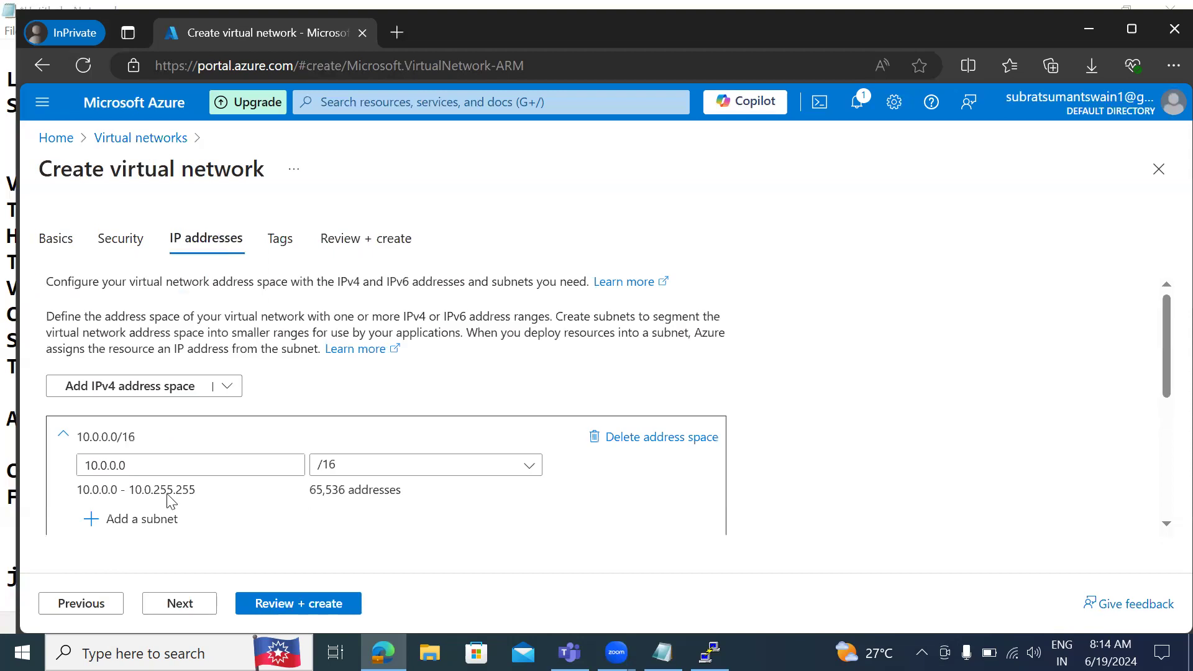
{"action": "left_click", "coordinate": [99, 466]}
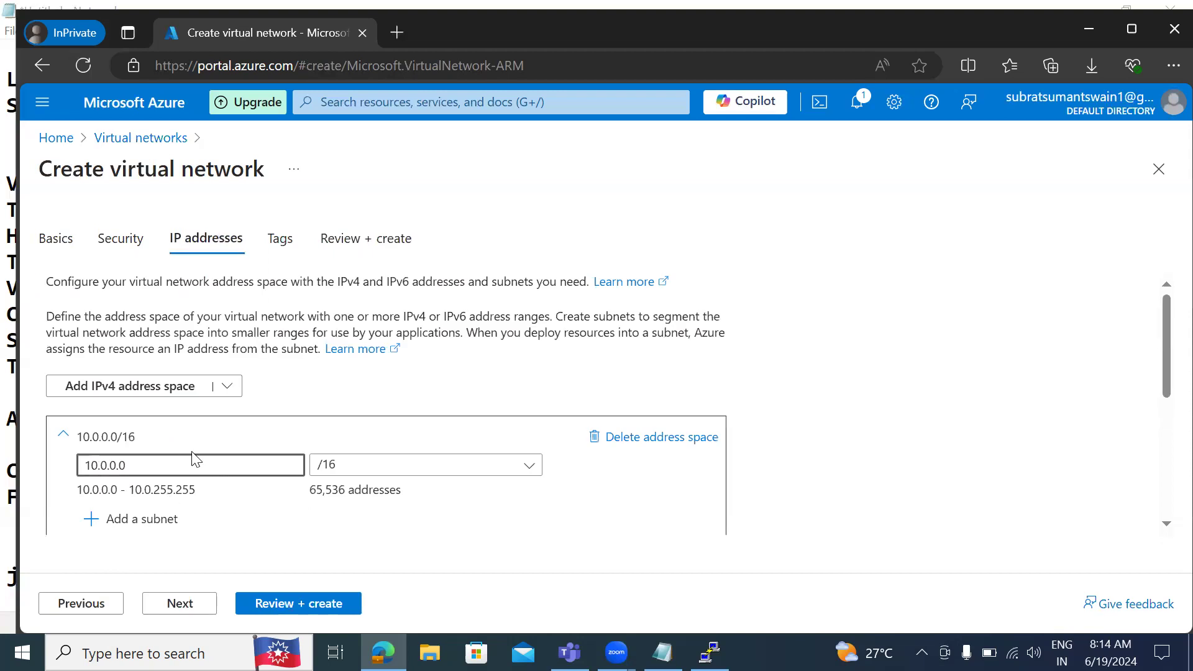
{"action": "type", "text": "2"}
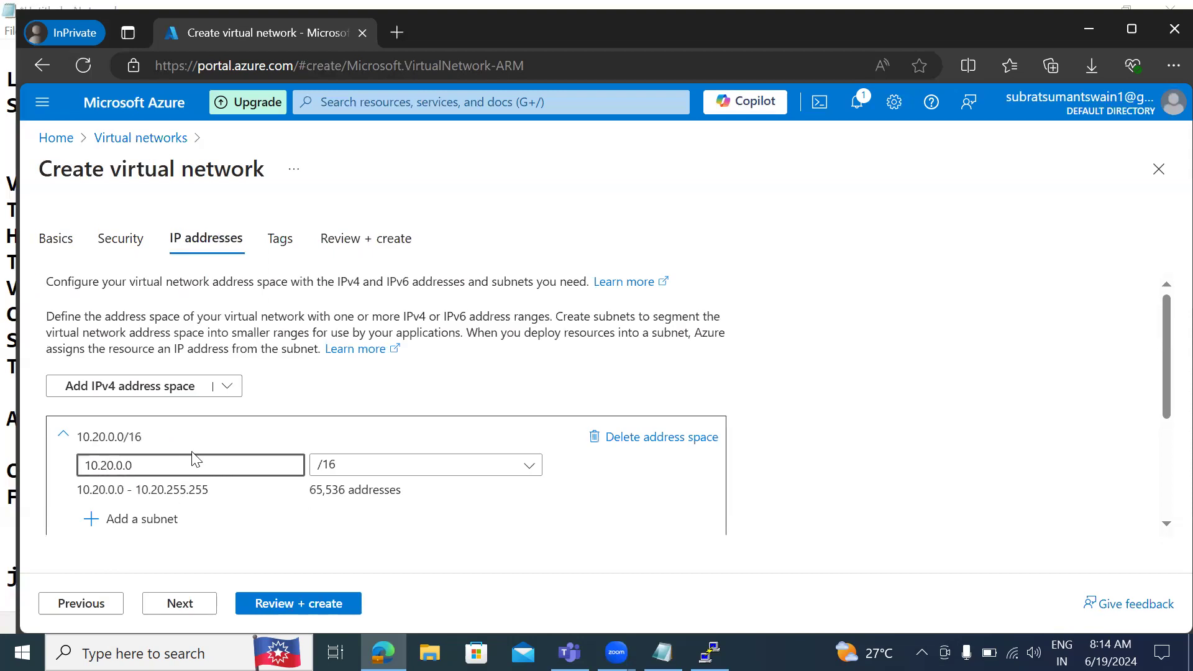
Switch to Notepad and delete all the existing notes.
{"action": "left_click", "coordinate": [662, 653]}
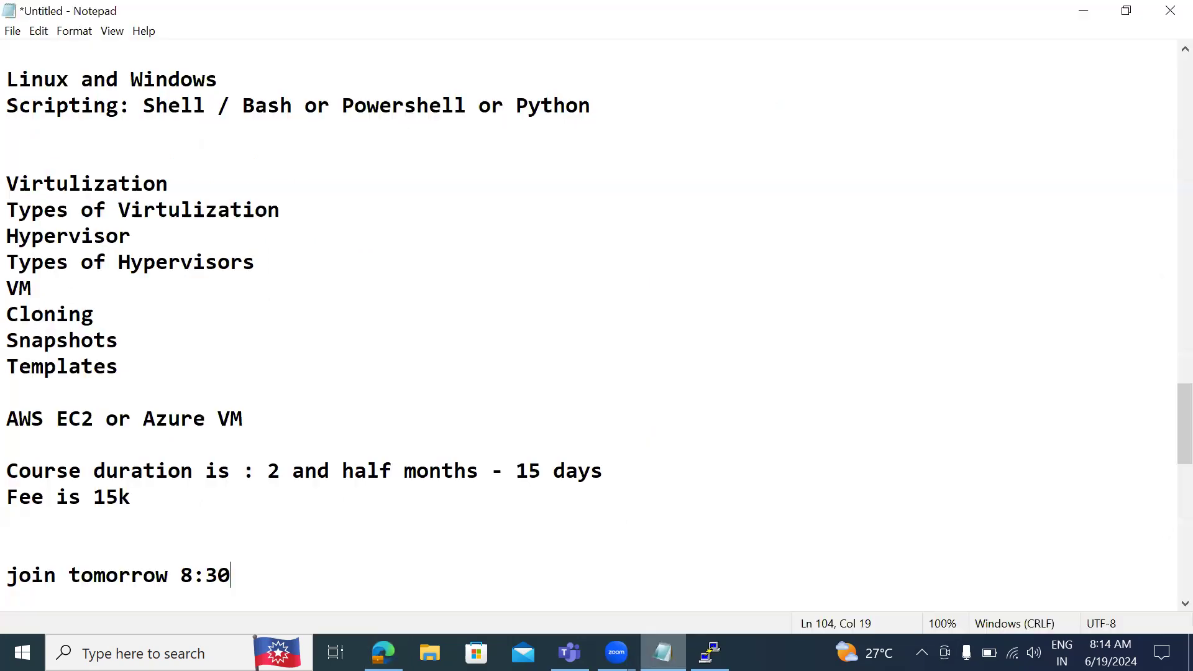
{"action": "left_click", "coordinate": [507, 548]}
{"action": "key", "text": "ctrl+End"}
{"action": "key", "text": "ctrl+a"}
{"action": "key", "text": "Delete"}
List the example network prefixes 10.0, 10.10 and 10.20 on separate lines, two lines down.
{"action": "key", "text": "Return"}
{"action": "key", "text": "Return"}
{"action": "type", "text": "10"}
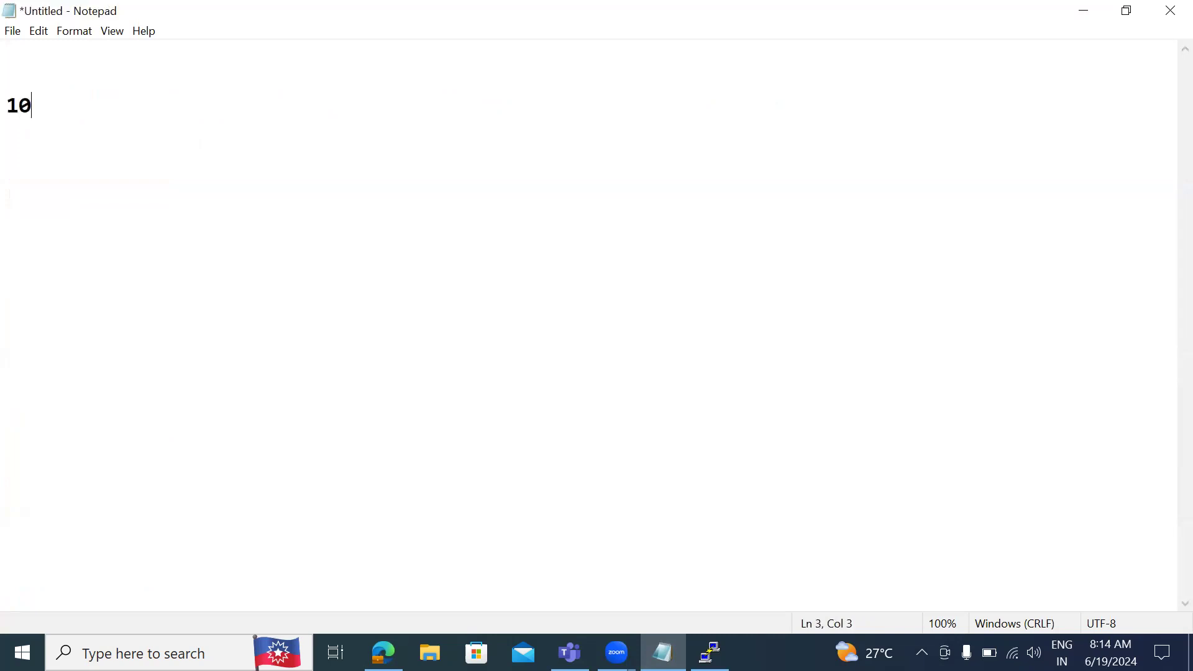
{"action": "type", "text": ".0"}
{"action": "key", "text": "Return"}
{"action": "type", "text": "10.10"}
{"action": "key", "text": "Return"}
{"action": "type", "text": "10.20"}
{"action": "key", "text": "Return"}
Add a second list with the address prefixes 10, 171 and 192, one per line, after a blank line.
{"action": "key", "text": "Return"}
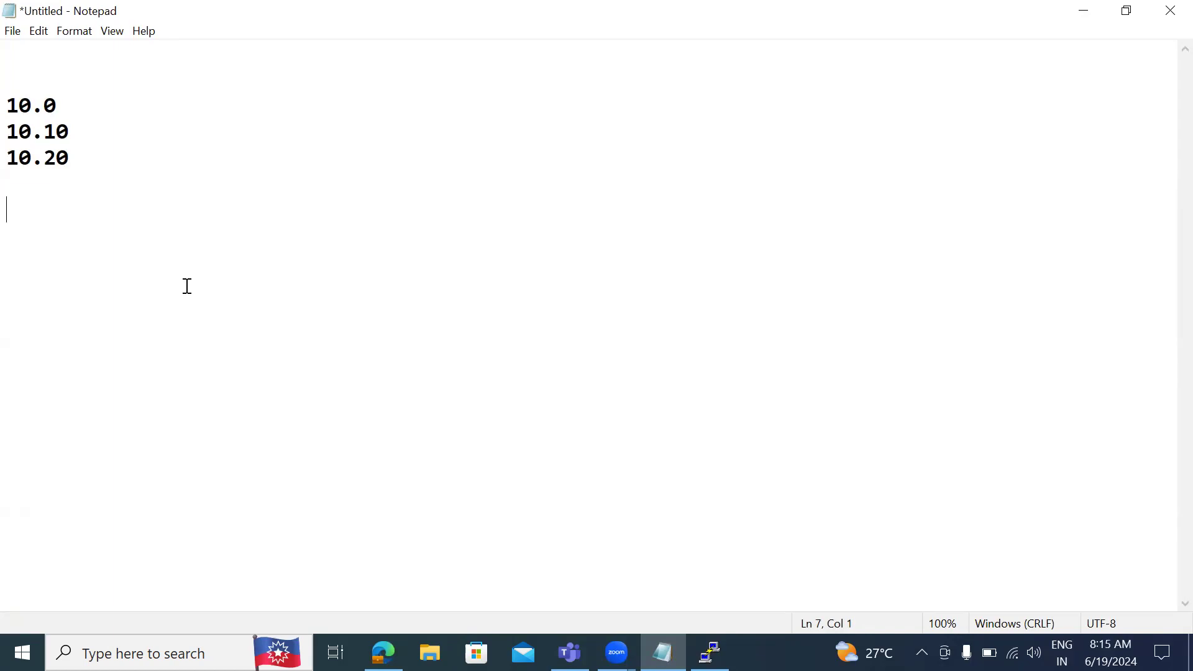
{"action": "type", "text": "10"}
{"action": "key", "text": "Return"}
{"action": "type", "text": "171"}
{"action": "key", "text": "Return"}
{"action": "type", "text": "192"}
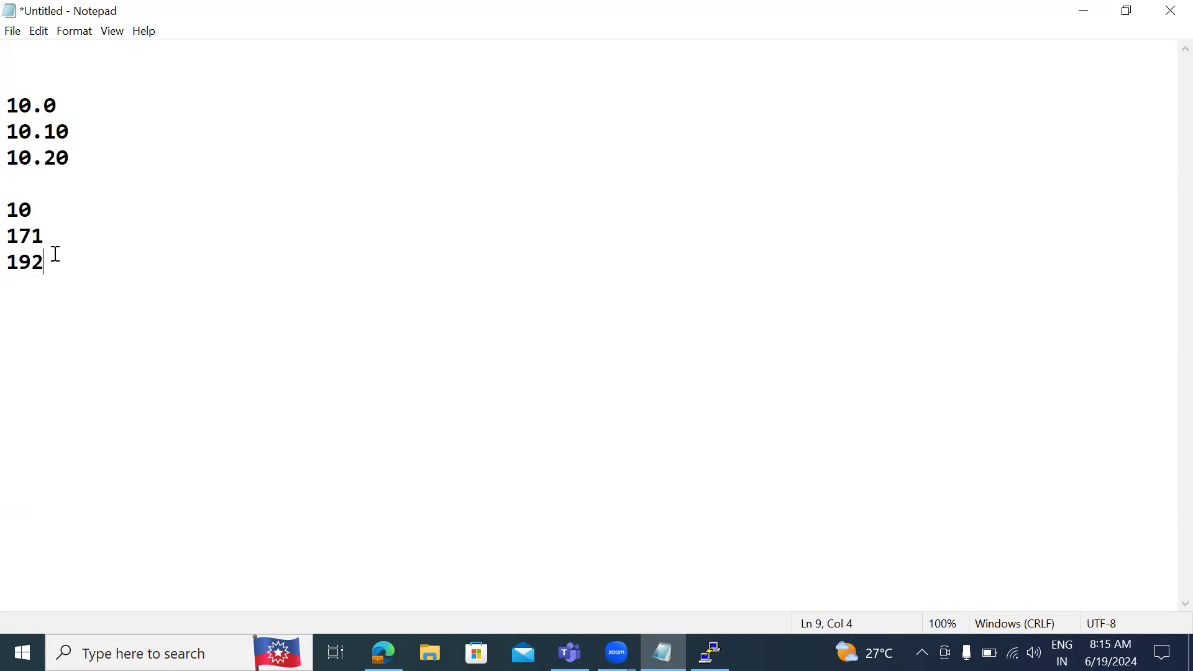
Write "Reserved private ranges" below the second list and leave a blank line after it.
{"action": "key", "text": "Return"}
{"action": "key", "text": "Return"}
{"action": "type", "text": "Reser"}
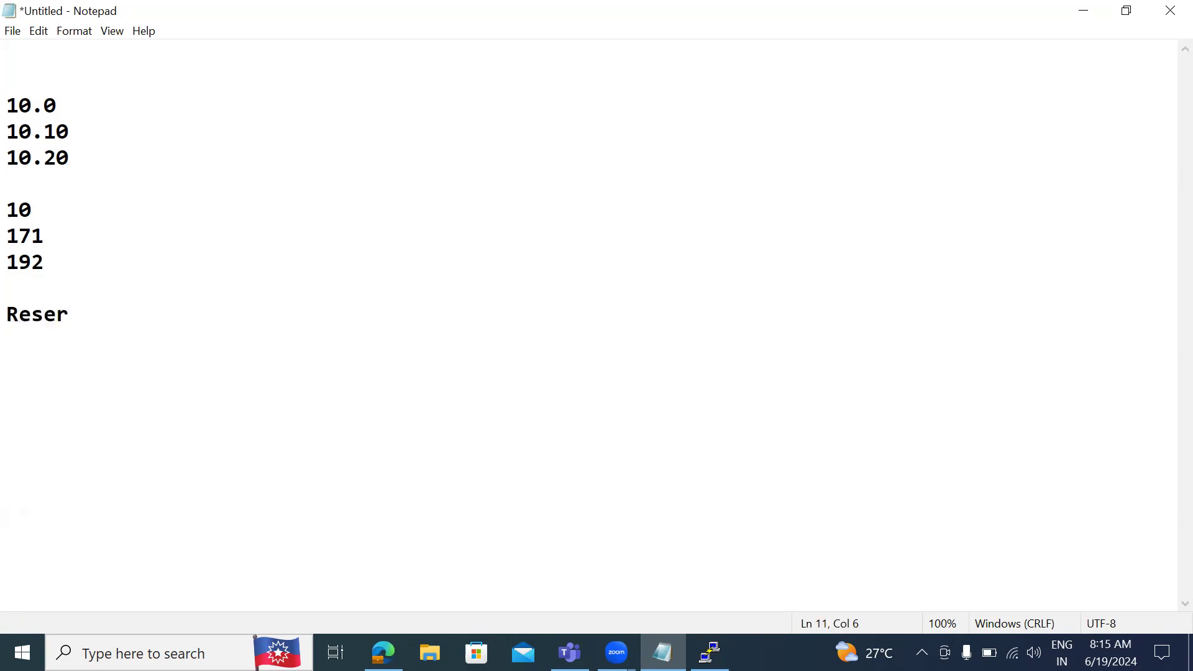
{"action": "type", "text": "ved private ranges"}
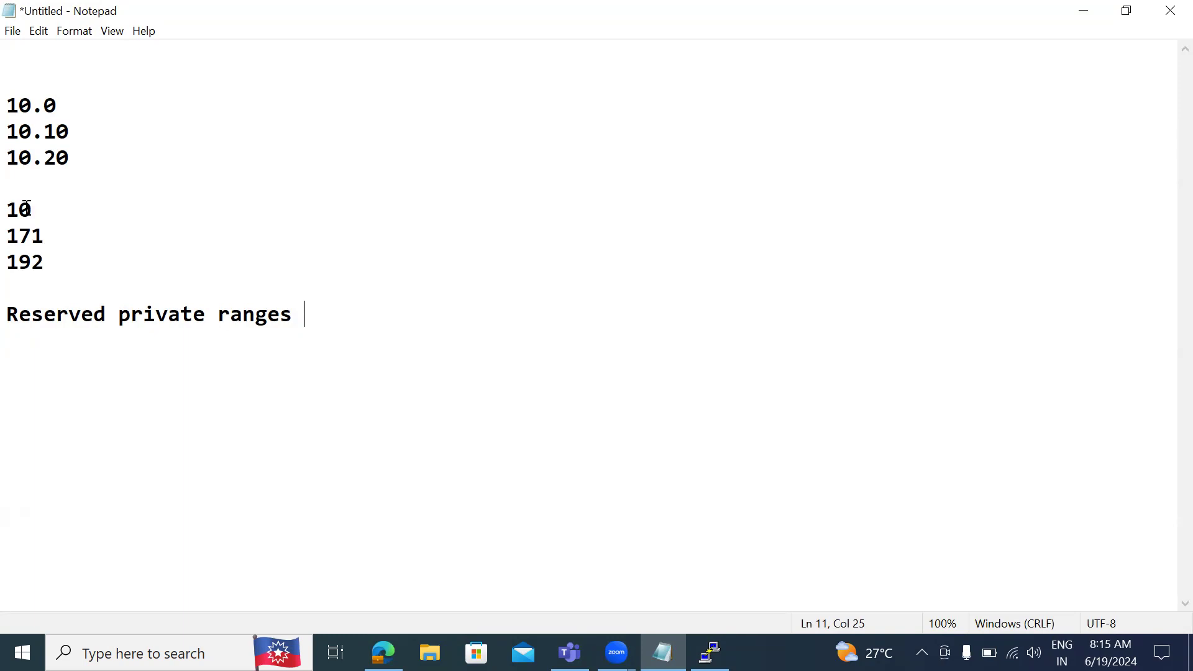
{"action": "left_click", "coordinate": [55, 261]}
{"action": "left_click", "coordinate": [303, 319]}
{"action": "key", "text": "Return"}
{"action": "key", "text": "Return"}
{"action": "type", "text": "30"}
{"action": "key", "text": "Return"}
{"action": "type", "text": "4"}
{"action": "key", "text": "BackSpace"}
{"action": "key", "text": "BackSpace"}
{"action": "key", "text": "BackSpace"}
{"action": "key", "text": "BackSpace"}
Write IANA under the reserved ranges line and extend the 192 entry to 192.168.1.1.
{"action": "type", "text": "IANA"}
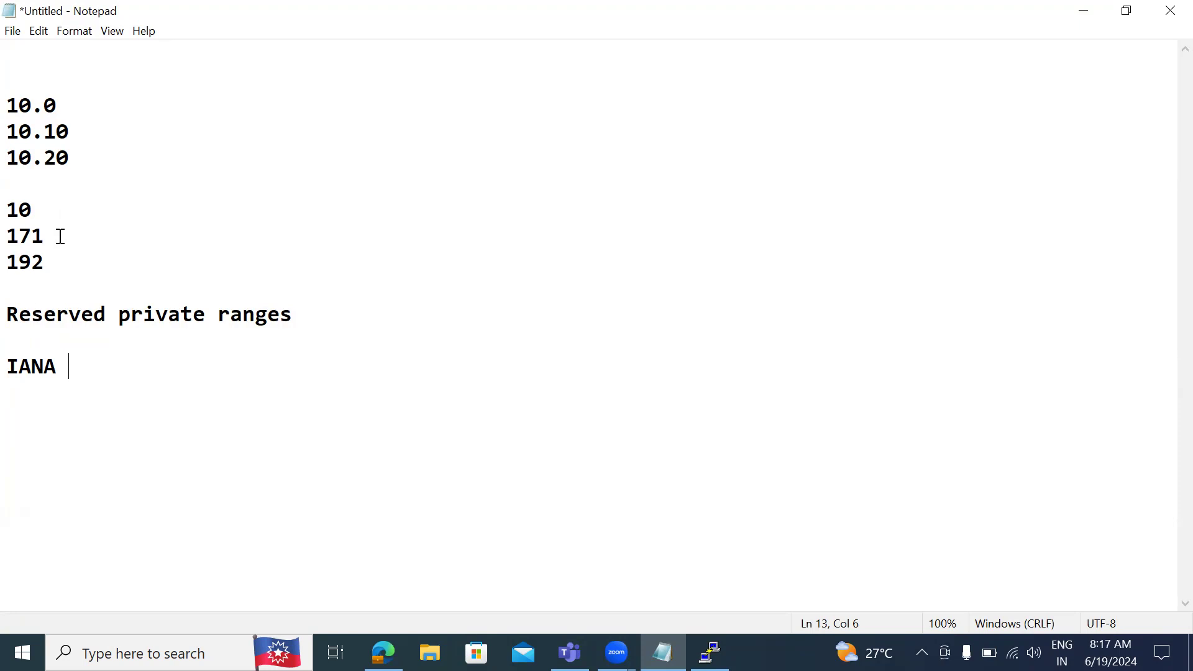
{"action": "left_click", "coordinate": [45, 264]}
{"action": "type", "text": ".168.1.1"}
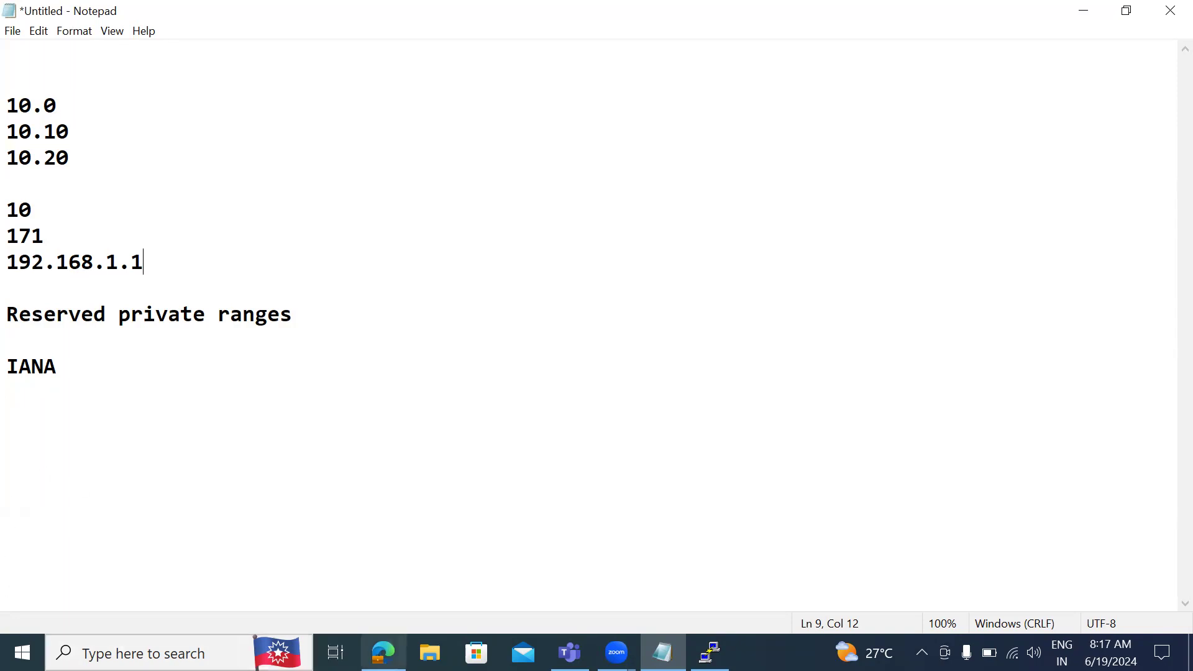
Return to the Azure portal in the browser and open the default subnet of the address space for editing.
{"action": "left_click", "coordinate": [382, 652]}
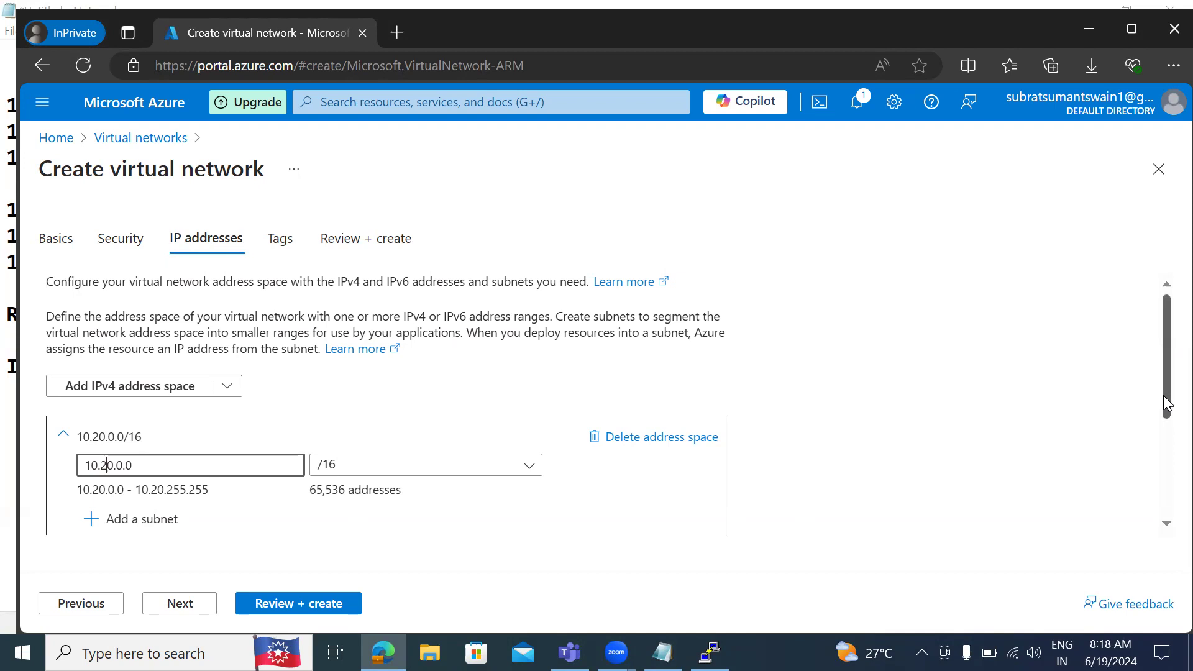
{"action": "scroll", "coordinate": [1168, 496], "scroll_direction": "down", "scroll_amount": 2}
{"action": "scroll", "coordinate": [1168, 495], "scroll_direction": "down", "scroll_amount": 2}
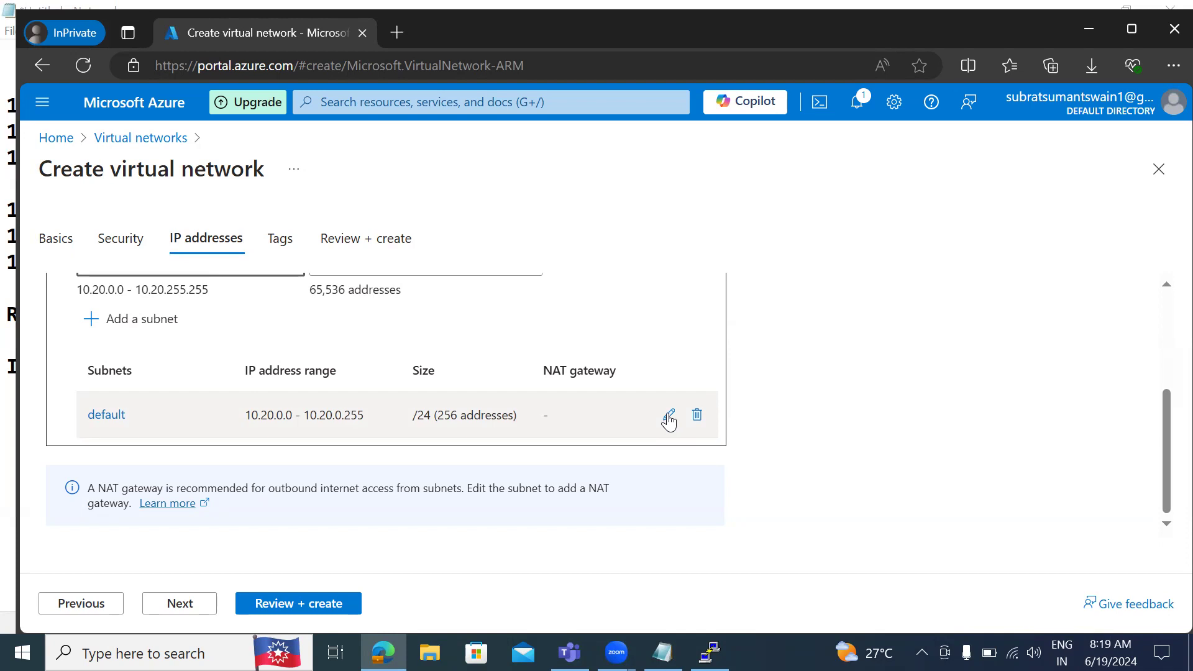
{"action": "left_click", "coordinate": [669, 420]}
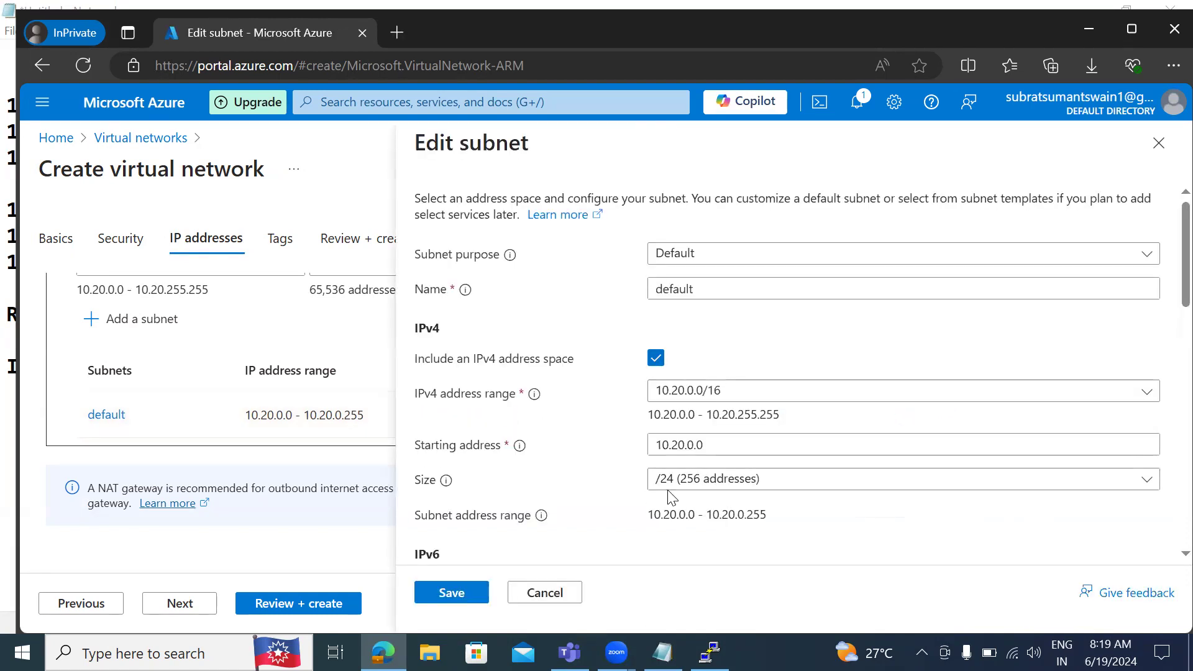
Set the default subnet's size to /20 (4,096 addresses).
{"action": "left_click", "coordinate": [694, 485]}
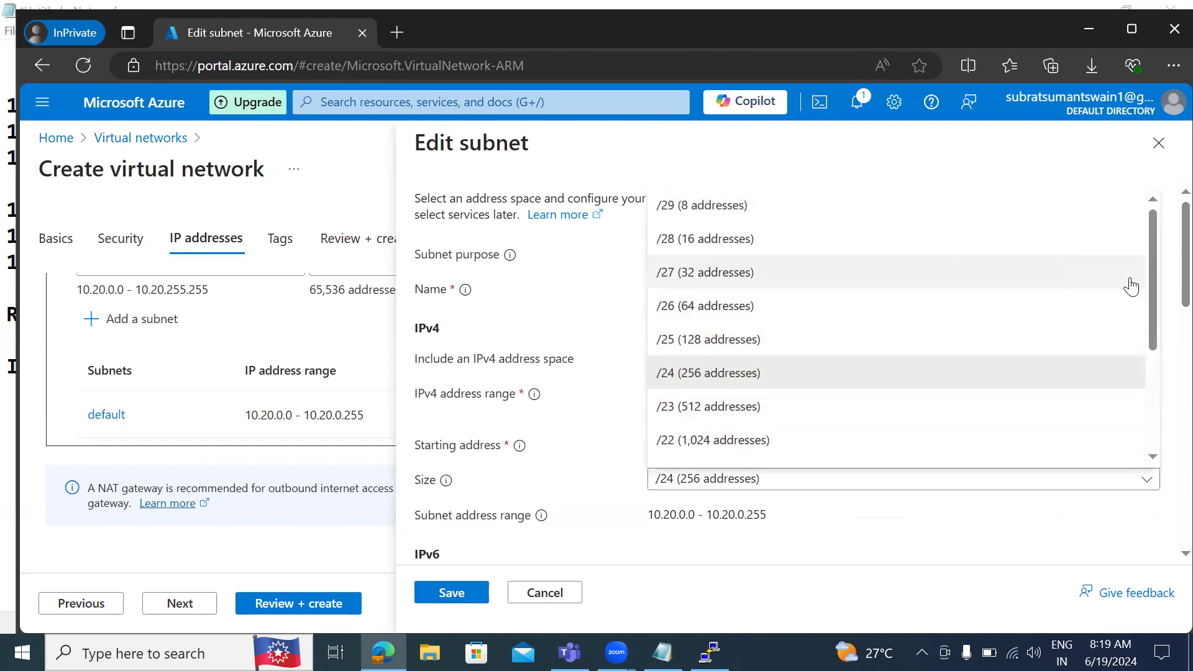
{"action": "left_click_drag", "start_coordinate": [1151, 308], "coordinate": [1148, 362]}
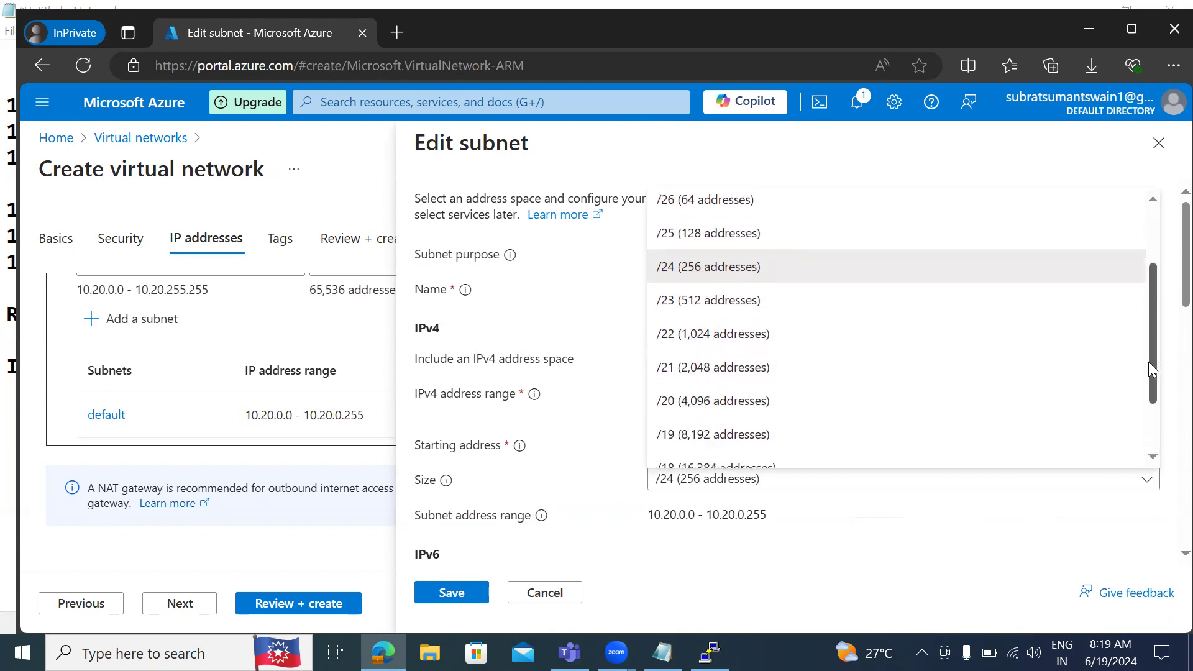
{"action": "left_click", "coordinate": [721, 404]}
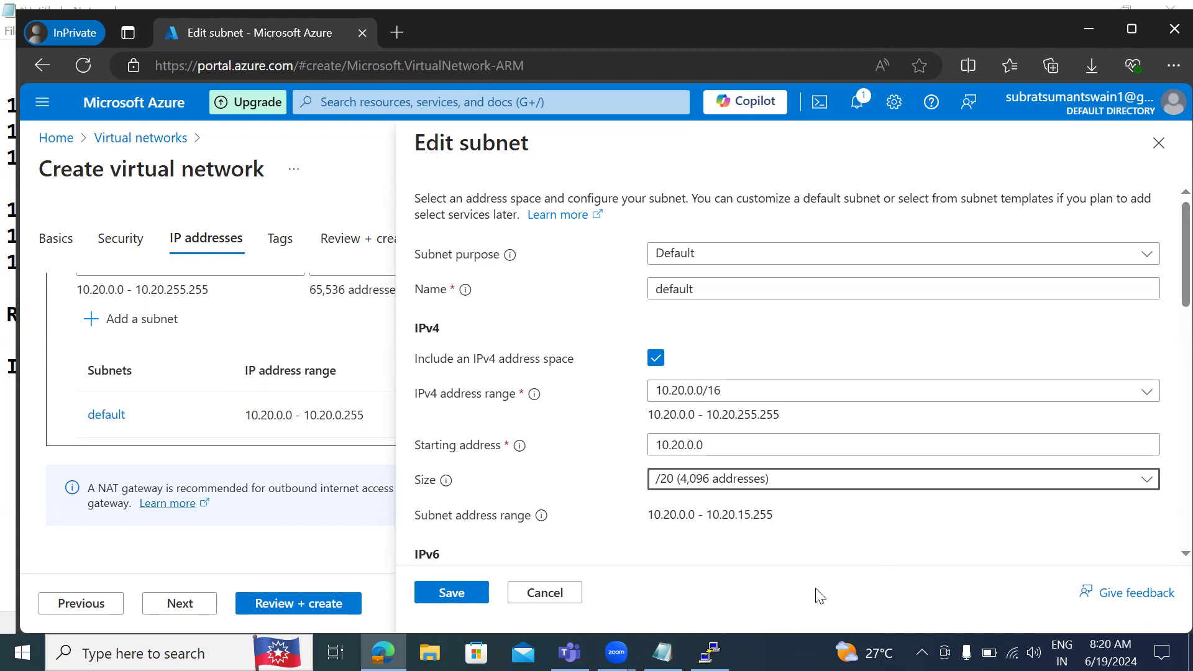
Switch to Notepad and add the line "vnet /16 - 65536" below IANA.
{"action": "left_click", "coordinate": [663, 652]}
{"action": "left_click", "coordinate": [161, 370]}
{"action": "key", "text": "Return"}
{"action": "key", "text": "Return"}
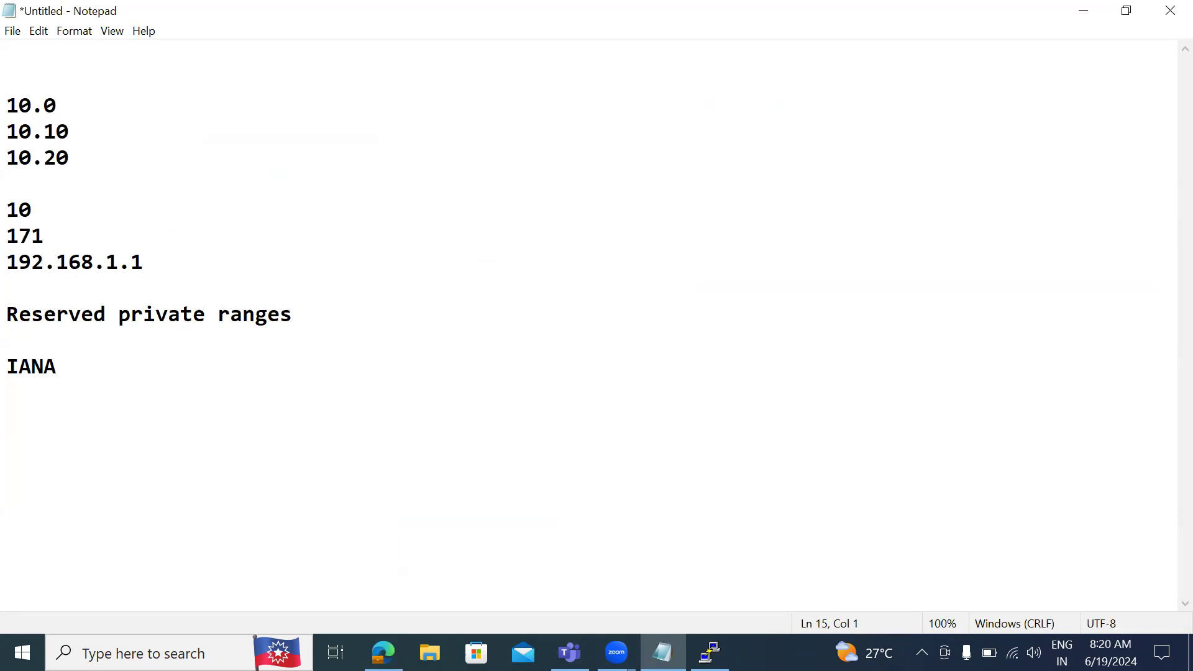
{"action": "type", "text": "vnet /16 - 65"}
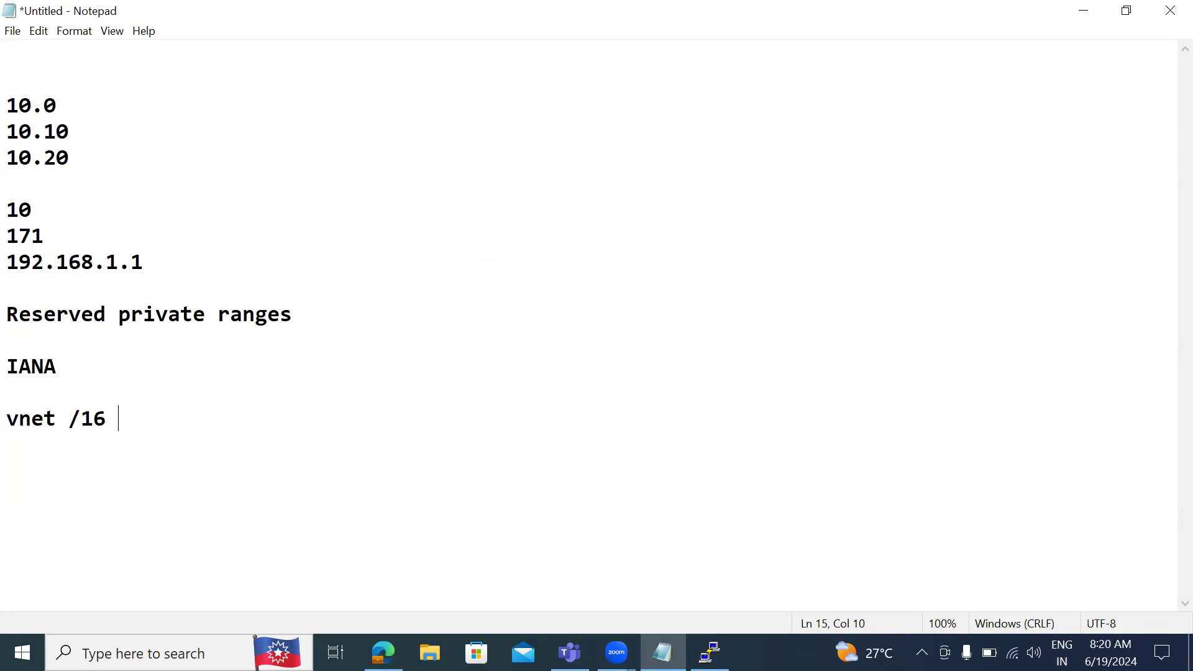
{"action": "type", "text": "535"}
{"action": "key", "text": "BackSpace"}
{"action": "type", "text": "6"}
Add a subnets entry below the vnet line, listing /20 with /24 aligned beneath it.
{"action": "key", "text": "Return"}
{"action": "key", "text": "Return"}
{"action": "type", "text": "subnets - "}
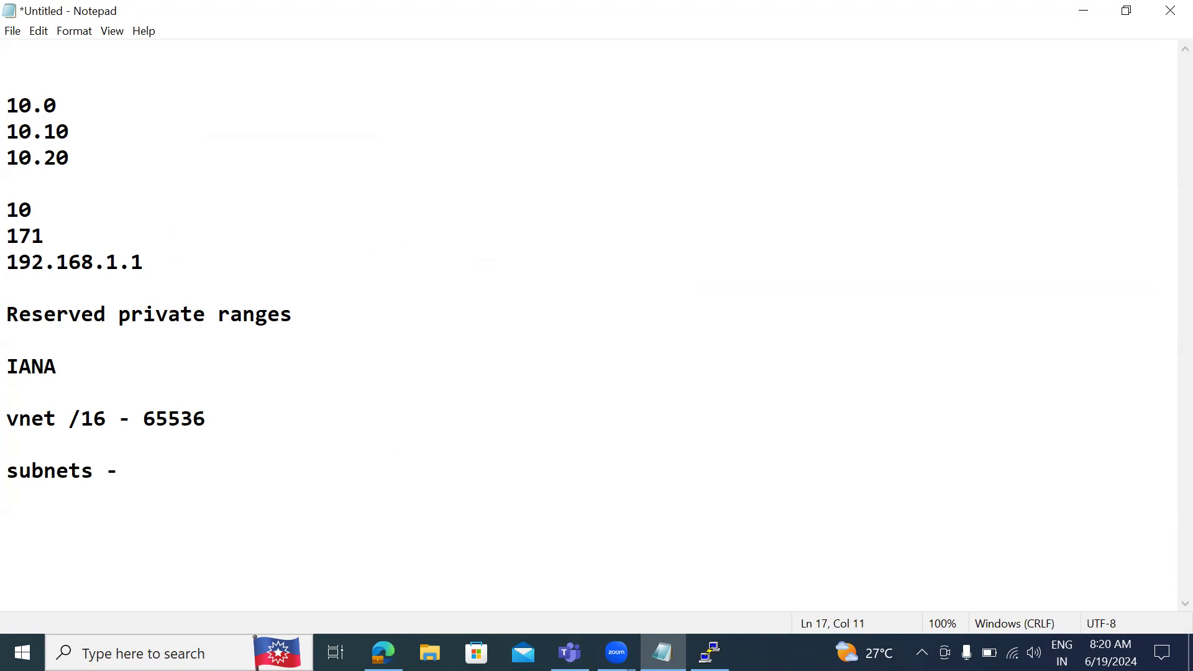
{"action": "type", "text": "/20"}
{"action": "key", "text": "Return"}
{"action": "type", "text": "/24"}
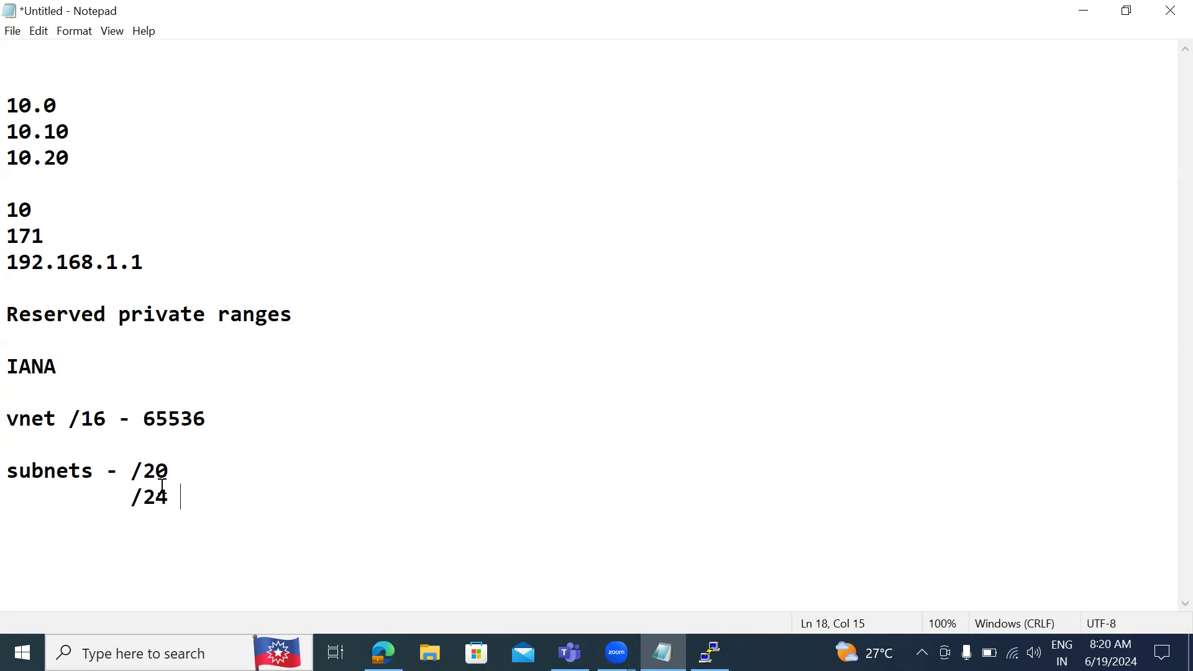
Complete the subnet notes with "- 4096 - 5" after /20 and "- 256 - 5" after /24.
{"action": "left_click", "coordinate": [179, 473]}
{"action": "type", "text": "- 4096"}
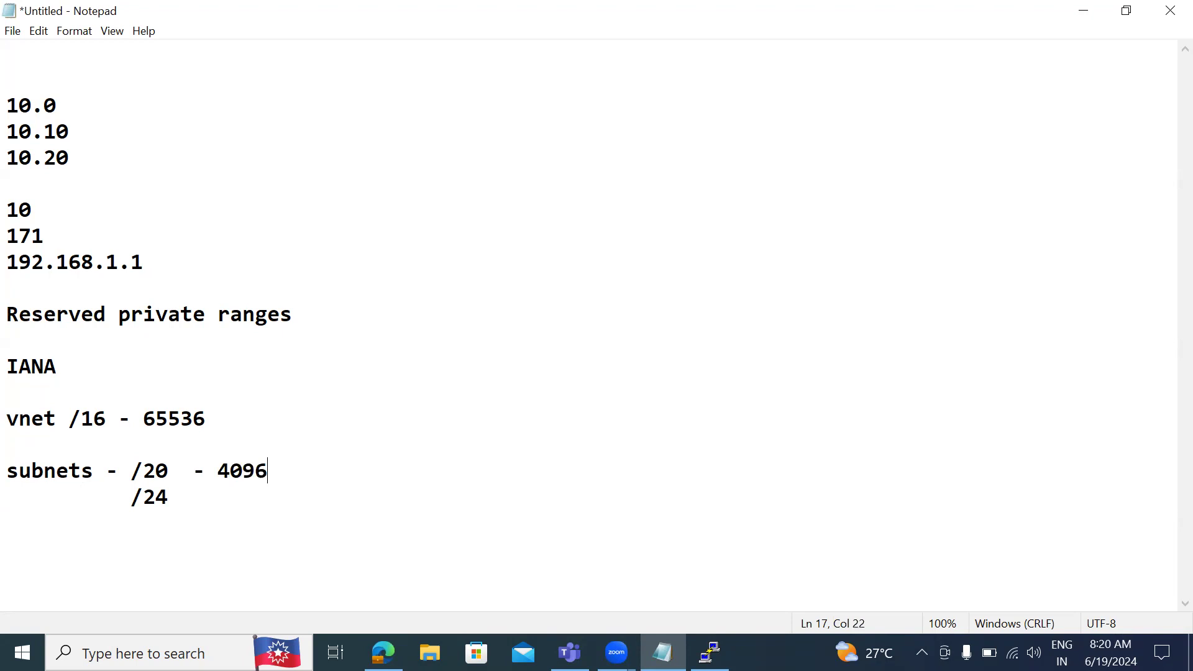
{"action": "type", "text": " - 5"}
{"action": "left_click", "coordinate": [207, 511]}
{"action": "key", "text": "BackSpace"}
{"action": "type", "text": "- 256 - 5"}
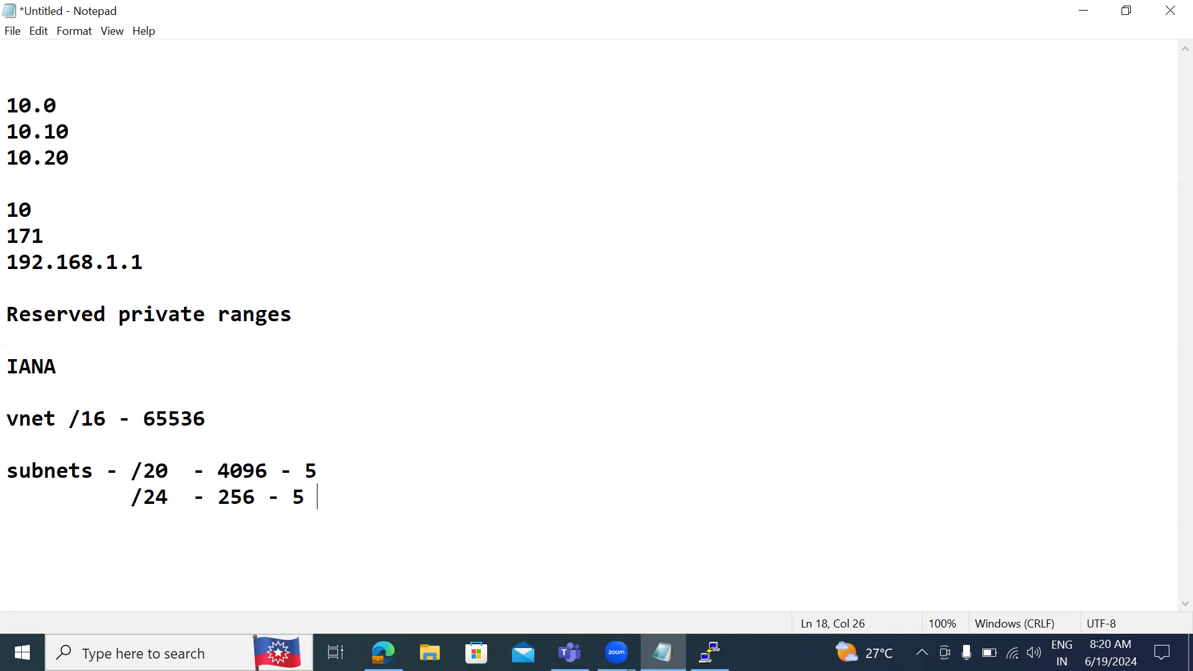
Return to the subnet settings in the browser and set the default subnet's size to /16 (65,536 addresses).
{"action": "key", "text": "alt+Tab"}
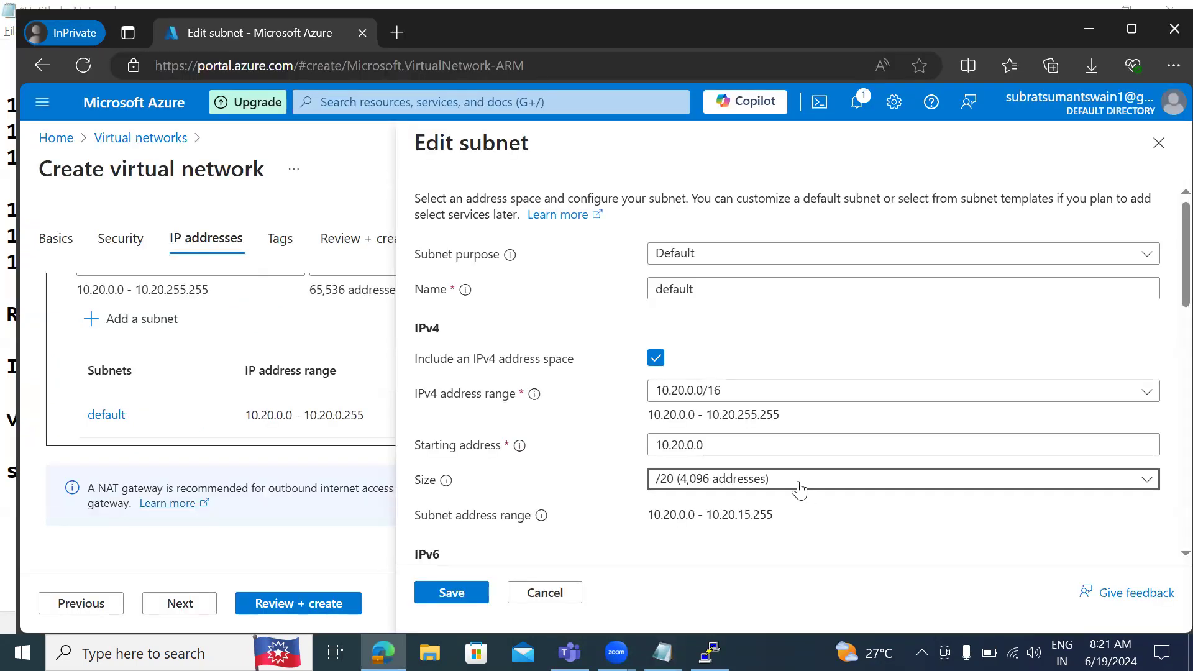
{"action": "left_click", "coordinate": [719, 490]}
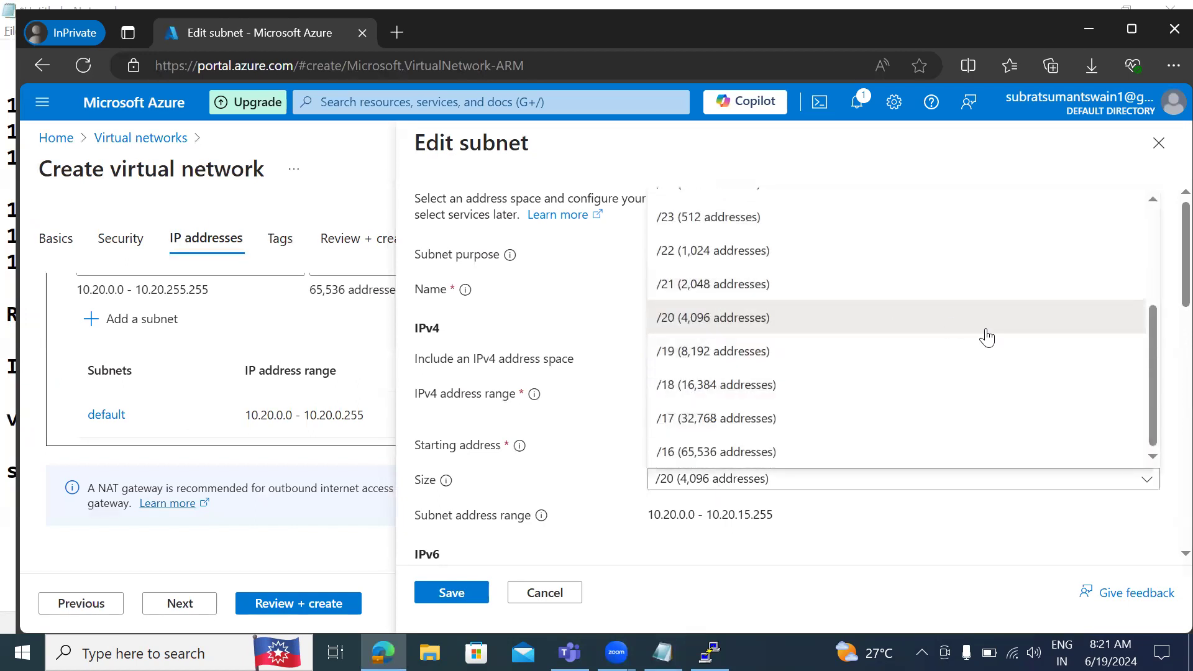
{"action": "left_click_drag", "start_coordinate": [1149, 351], "coordinate": [1145, 194]}
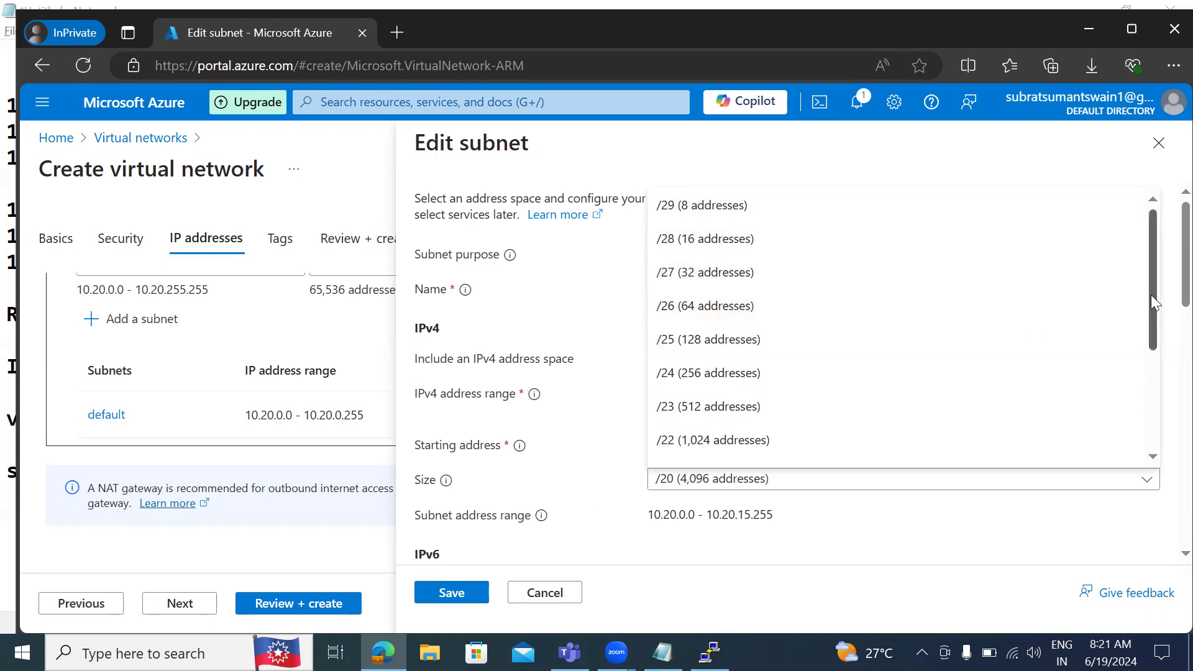
{"action": "left_click_drag", "start_coordinate": [1150, 295], "coordinate": [1157, 446]}
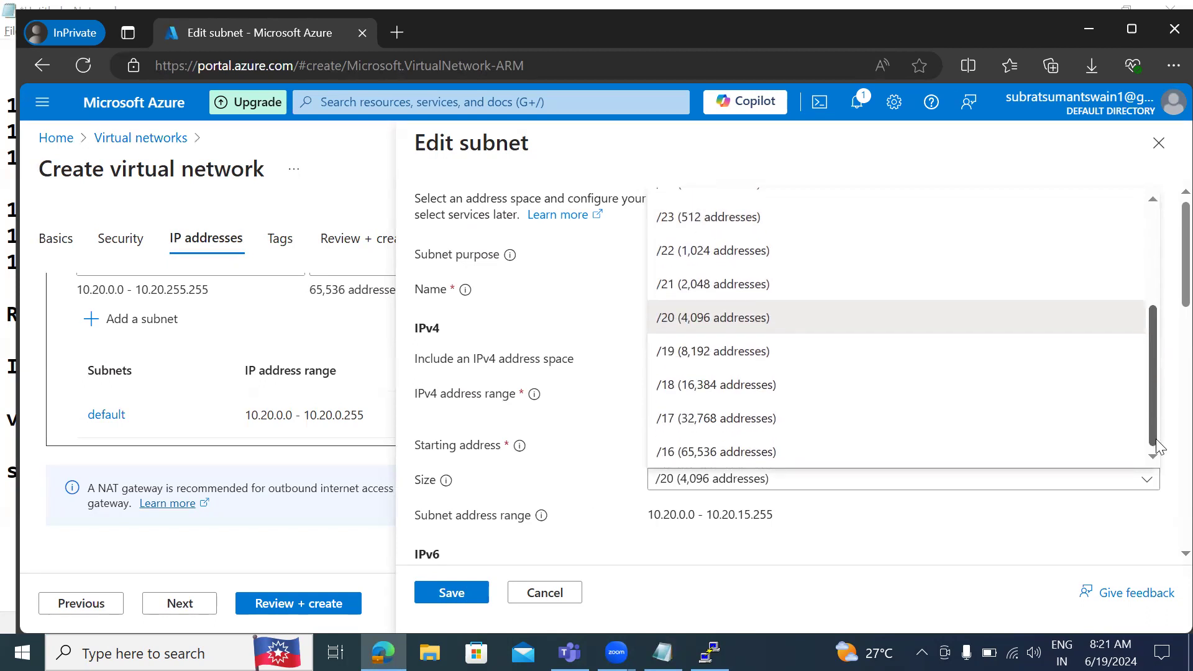
{"action": "left_click", "coordinate": [712, 453]}
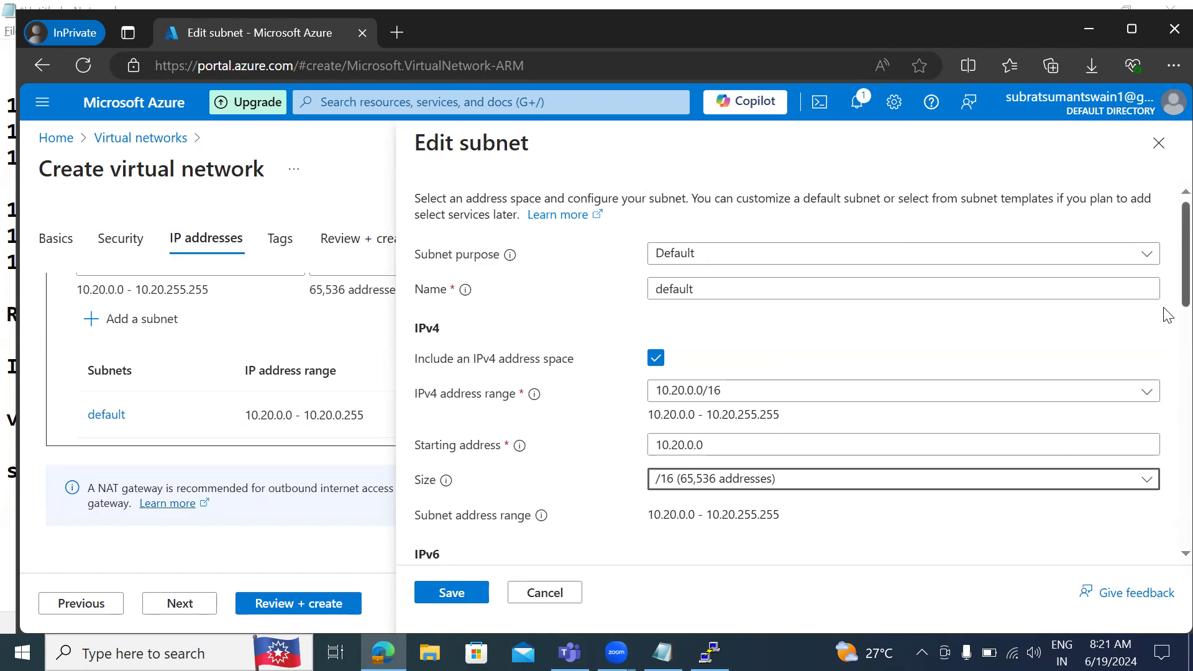
{"action": "scroll", "coordinate": [1166, 312], "scroll_direction": "down", "scroll_amount": 3}
{"action": "scroll", "coordinate": [1167, 359], "scroll_direction": "down", "scroll_amount": 4}
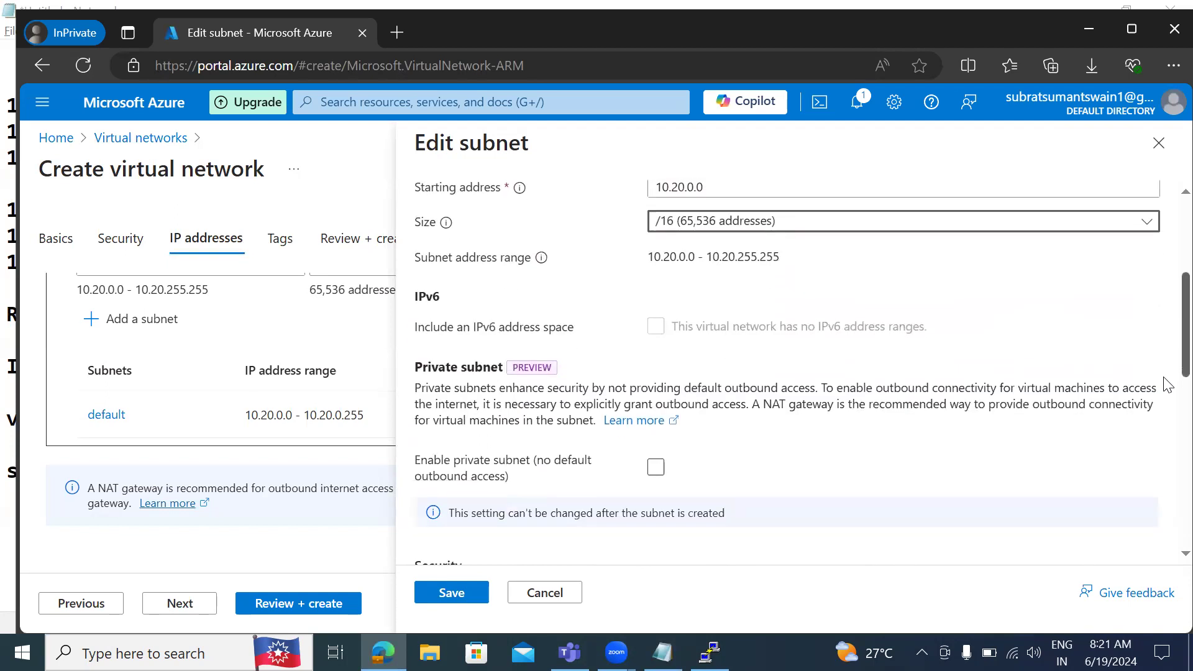
Examine the default subnet's private subnet and security options, including NAT gateway, network security group and route table.
{"action": "scroll", "coordinate": [1168, 433], "scroll_direction": "down", "scroll_amount": 2}
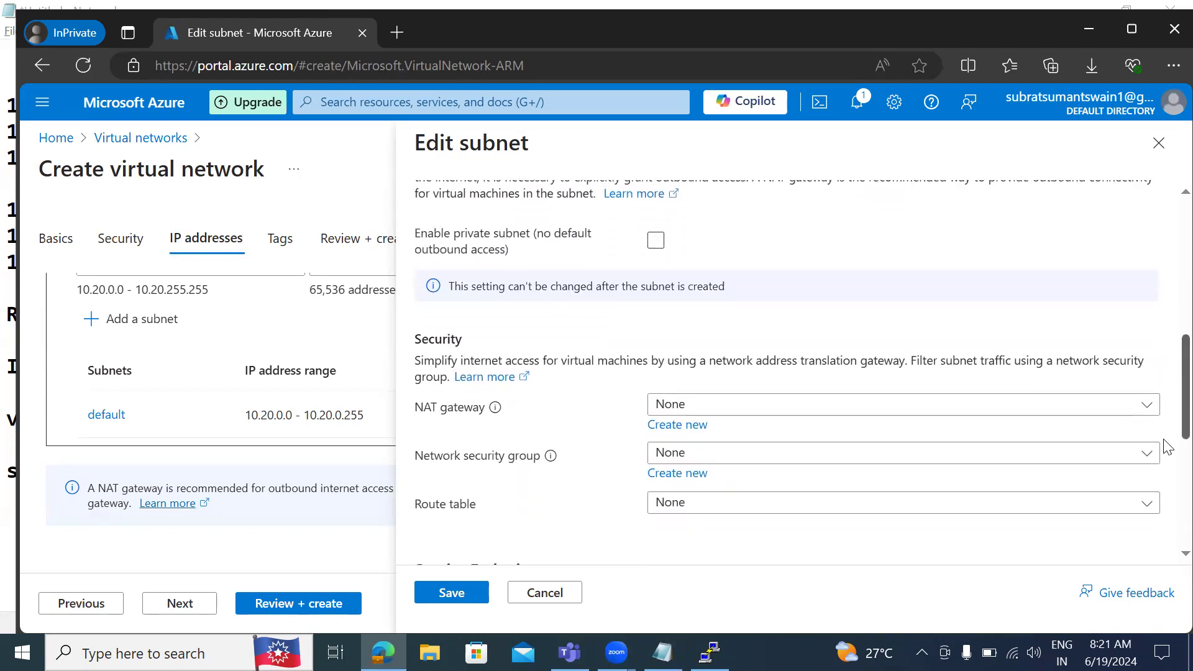
{"action": "scroll", "coordinate": [1167, 453], "scroll_direction": "down", "scroll_amount": 1}
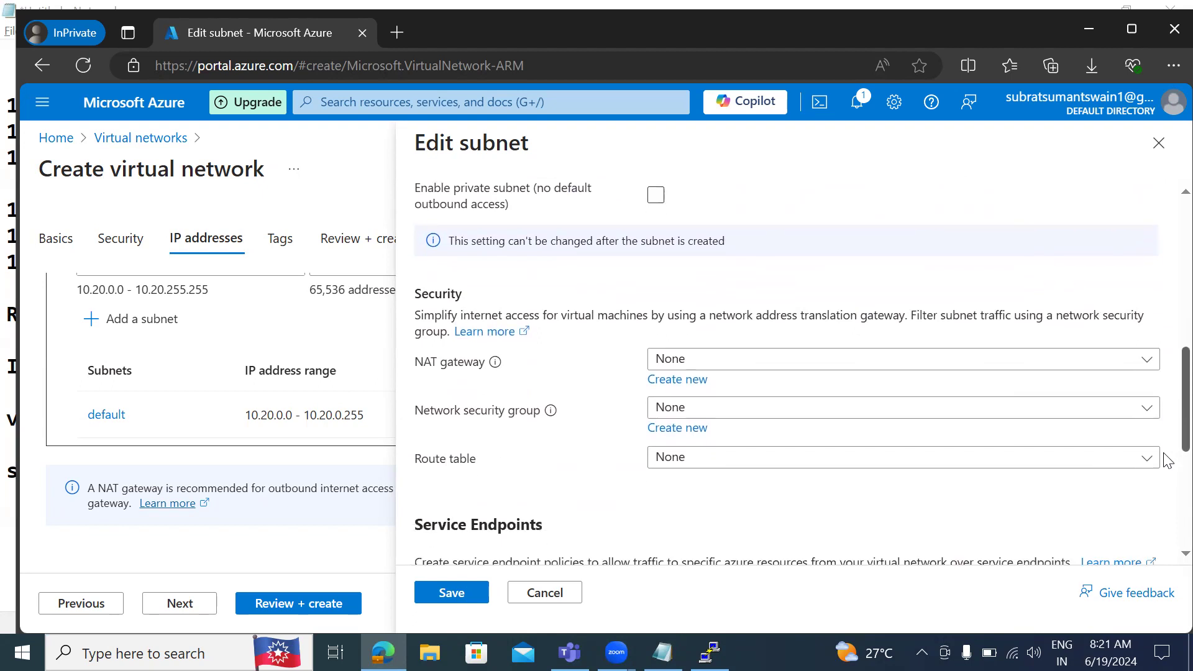
{"action": "scroll", "coordinate": [1167, 463], "scroll_direction": "down", "scroll_amount": 1}
{"action": "scroll", "coordinate": [1167, 469], "scroll_direction": "down", "scroll_amount": 1}
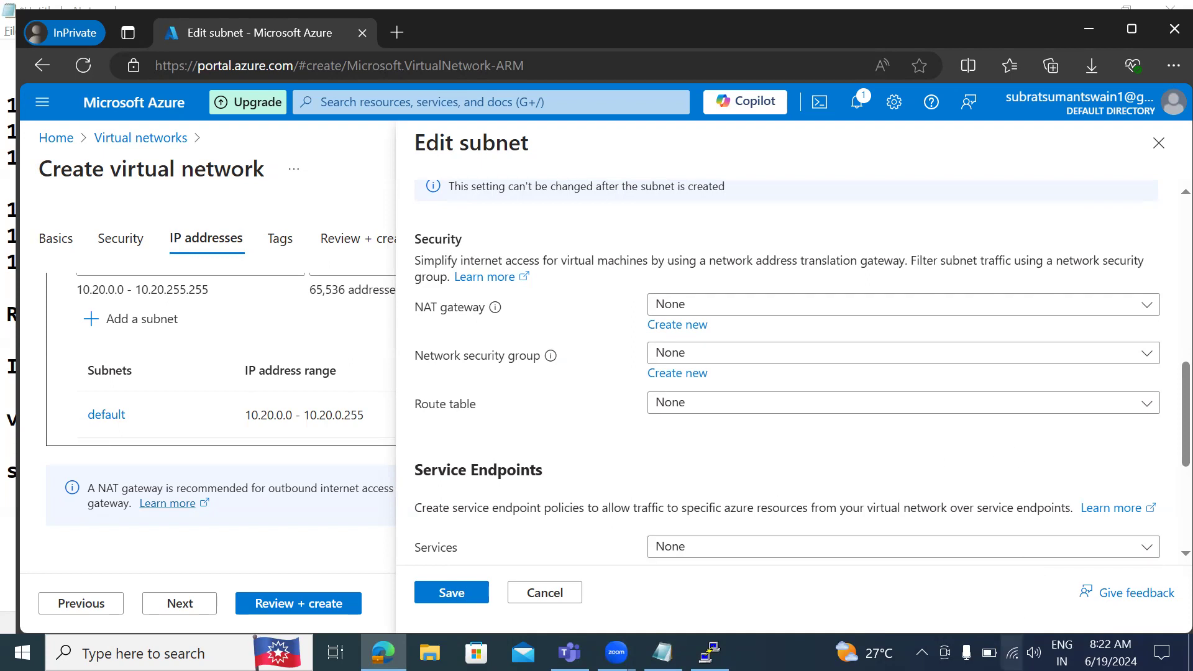
Disconnect the computer from the Cloudsoft Wi-Fi network, reconnect to it, and close the network list.
{"action": "left_click", "coordinate": [1012, 651]}
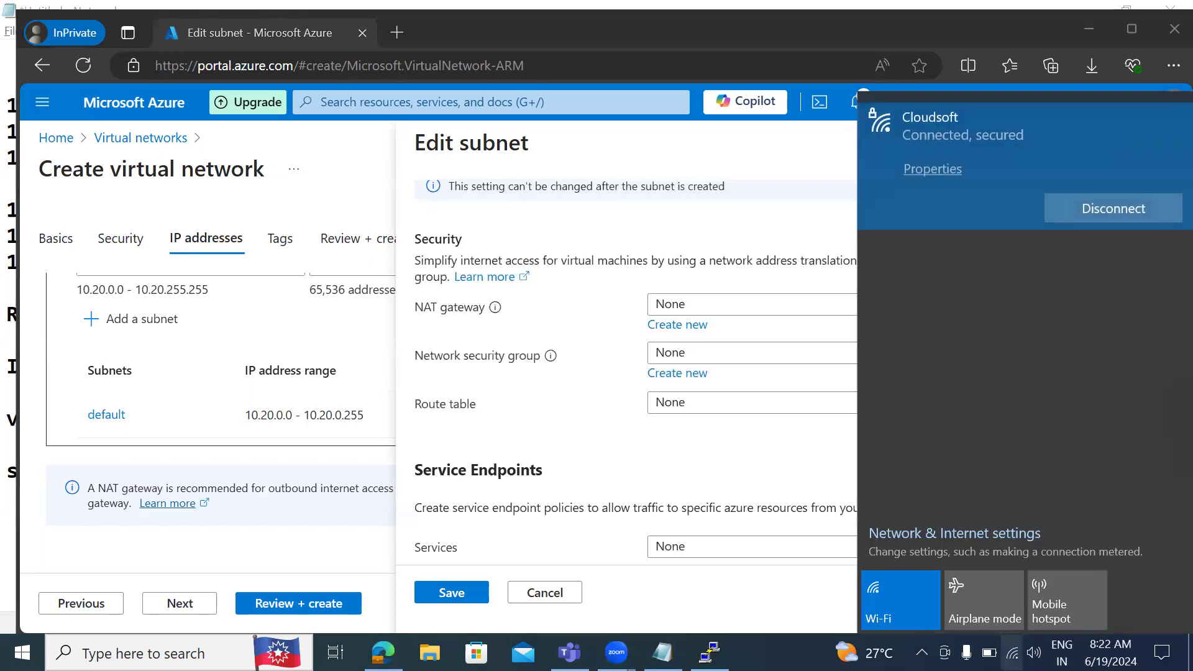
{"action": "left_click", "coordinate": [1088, 214]}
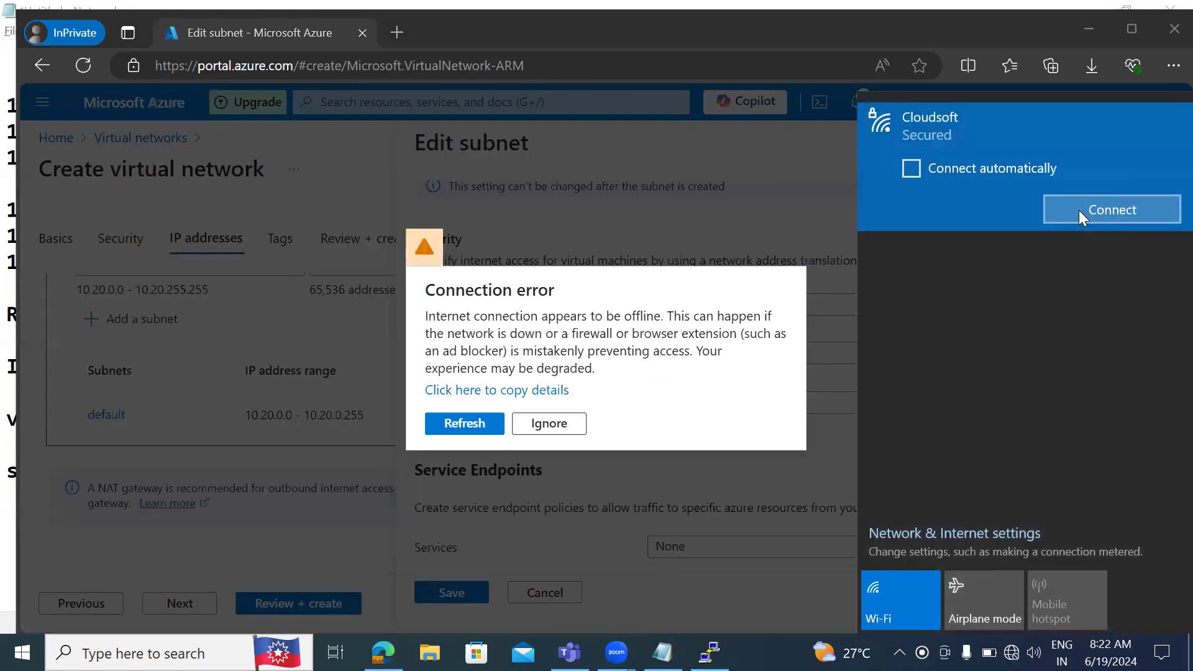
{"action": "left_click", "coordinate": [971, 169]}
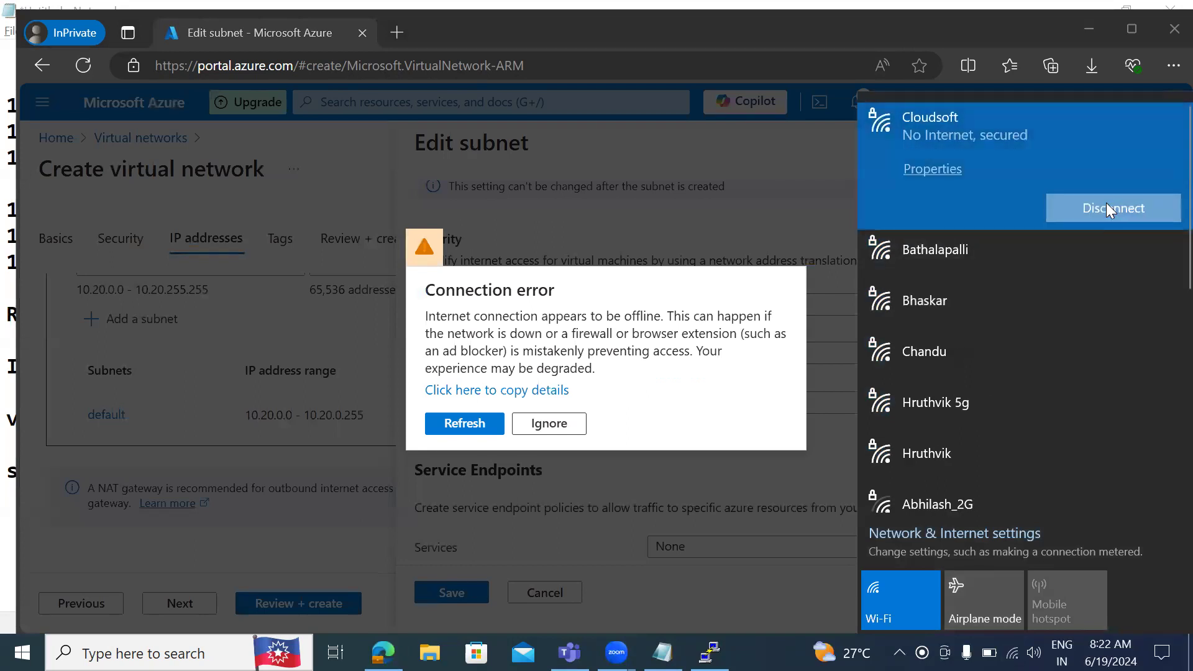
{"action": "left_click", "coordinate": [1106, 205]}
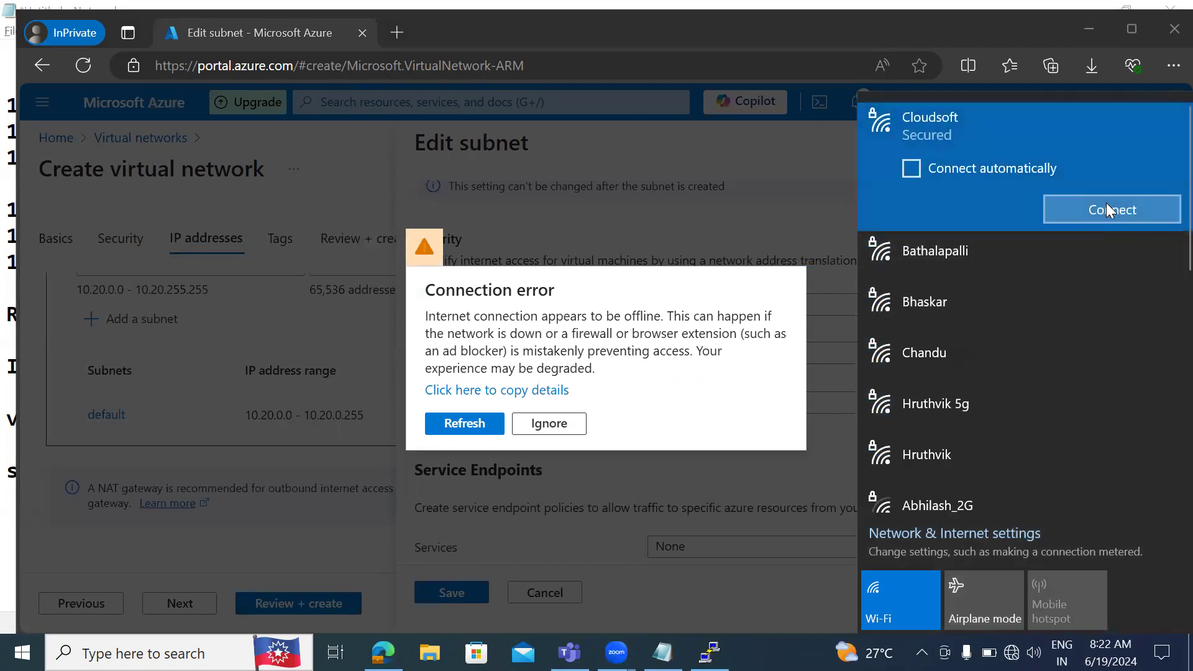
{"action": "left_click", "coordinate": [994, 168]}
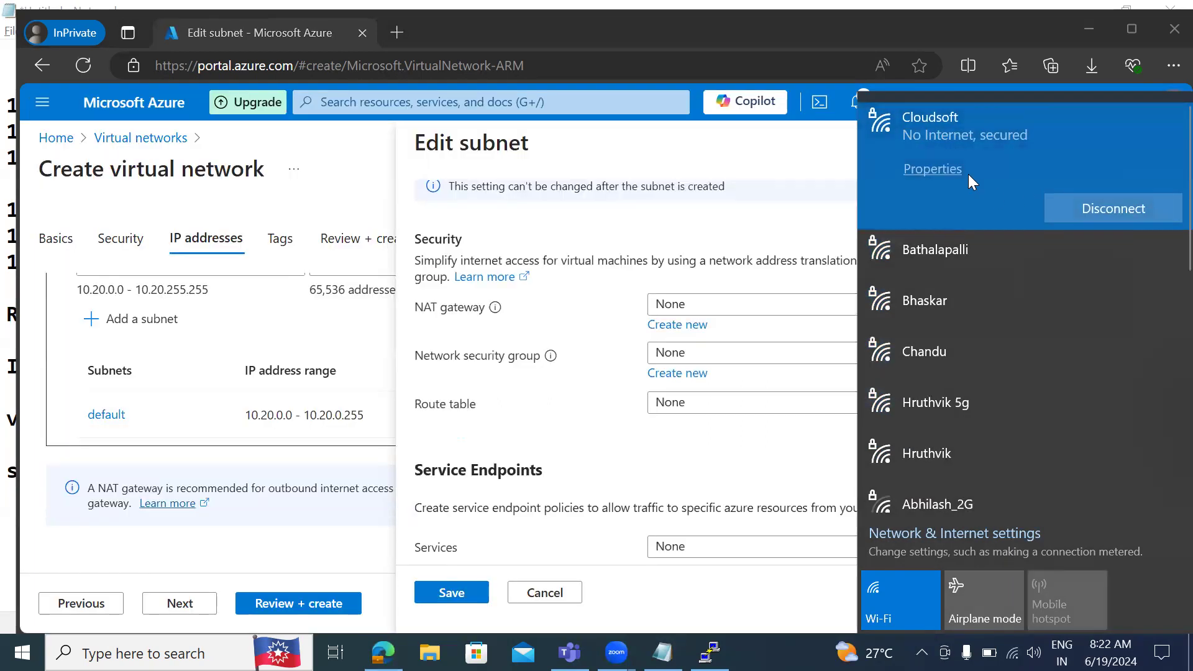
{"action": "left_click", "coordinate": [789, 218]}
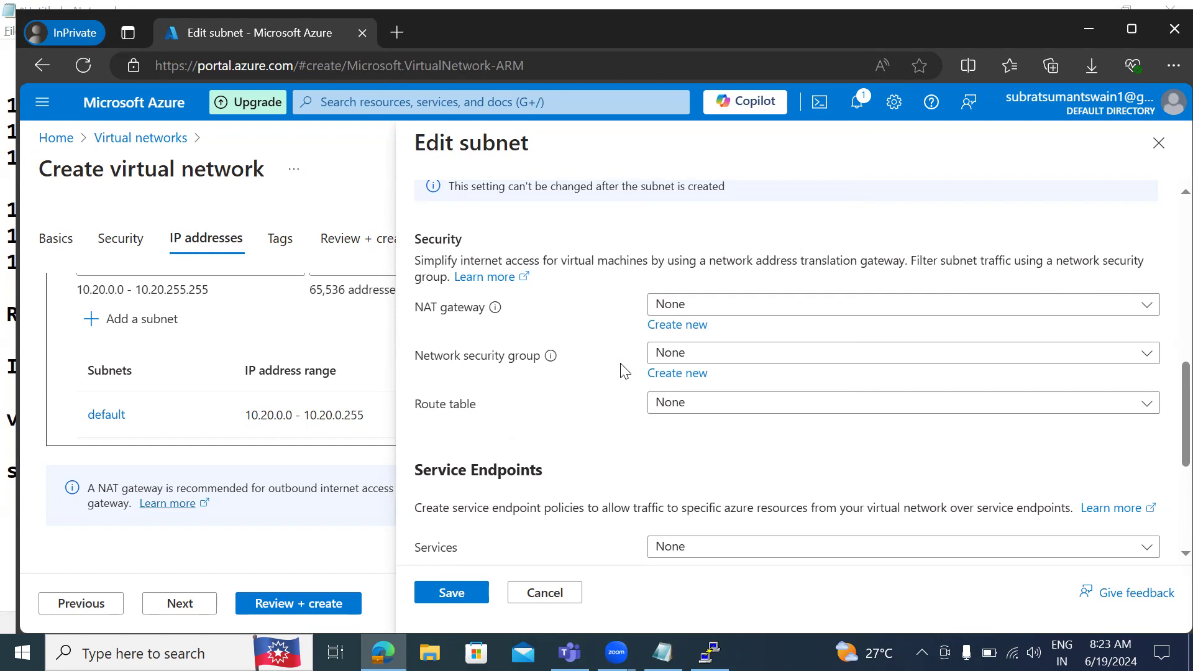
Start a new network security group for the subnet, and in Notepad add "NSG - We can attach at Either subnet level or VM level".
{"action": "left_click", "coordinate": [674, 380]}
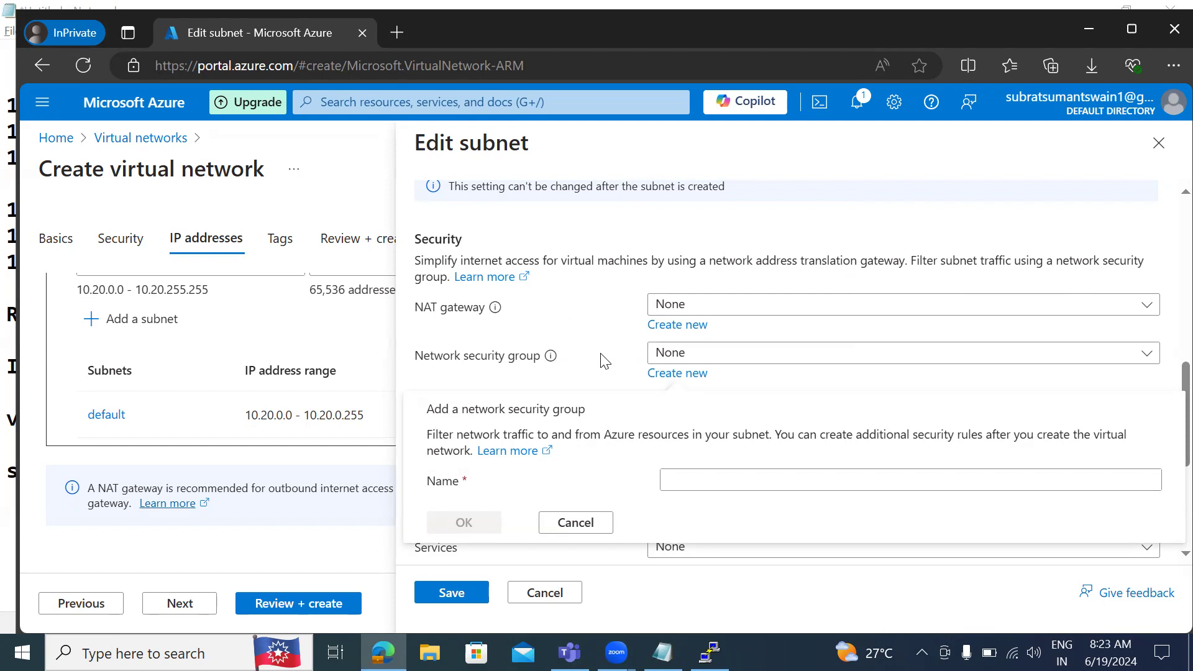
{"action": "left_click", "coordinate": [663, 651]}
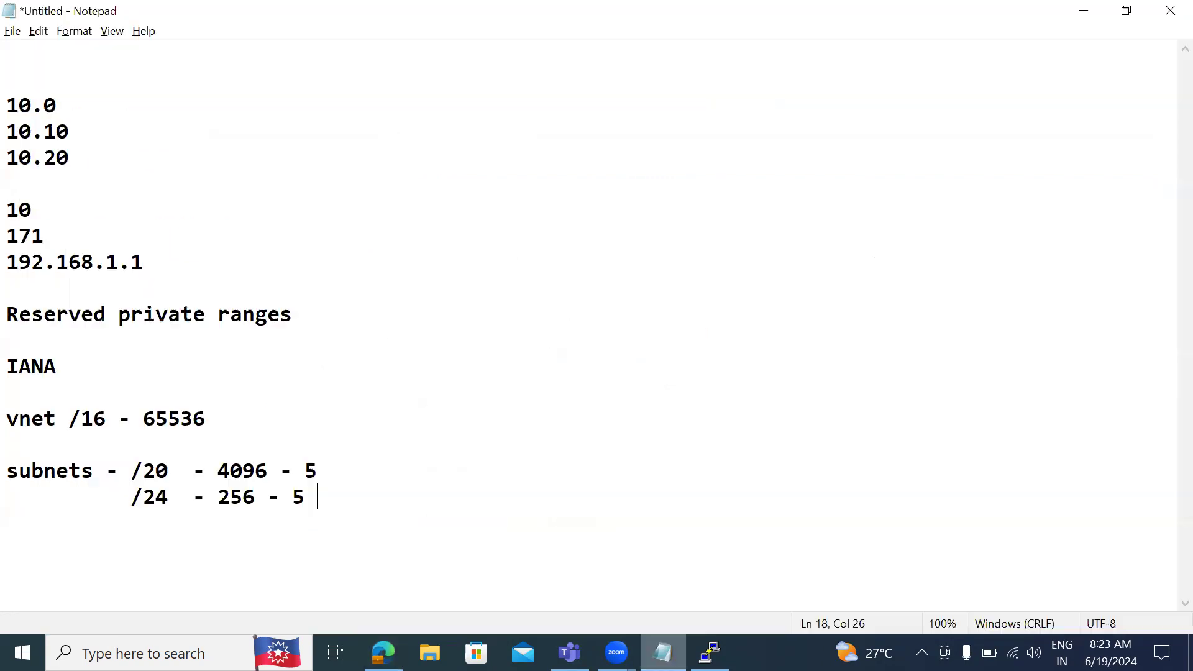
{"action": "key", "text": "Return"}
{"action": "key", "text": "Return"}
{"action": "key", "text": "Return"}
{"action": "key", "text": "Return"}
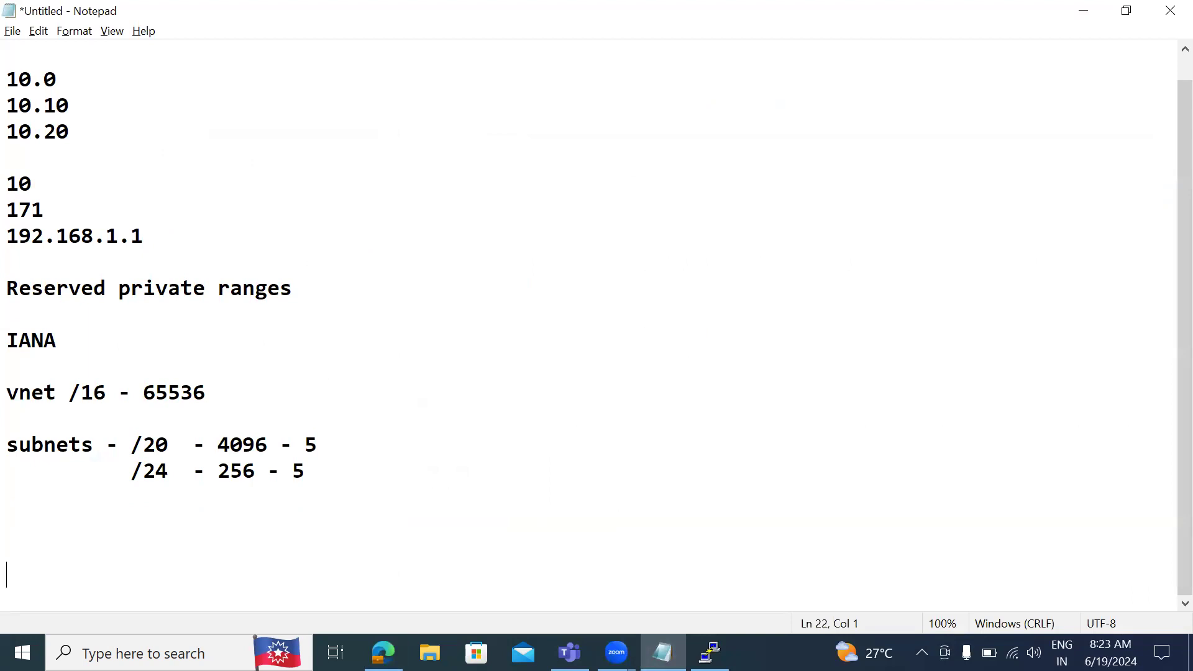
{"action": "type", "text": "NSG - We can attach at Either subnet level or VM level"}
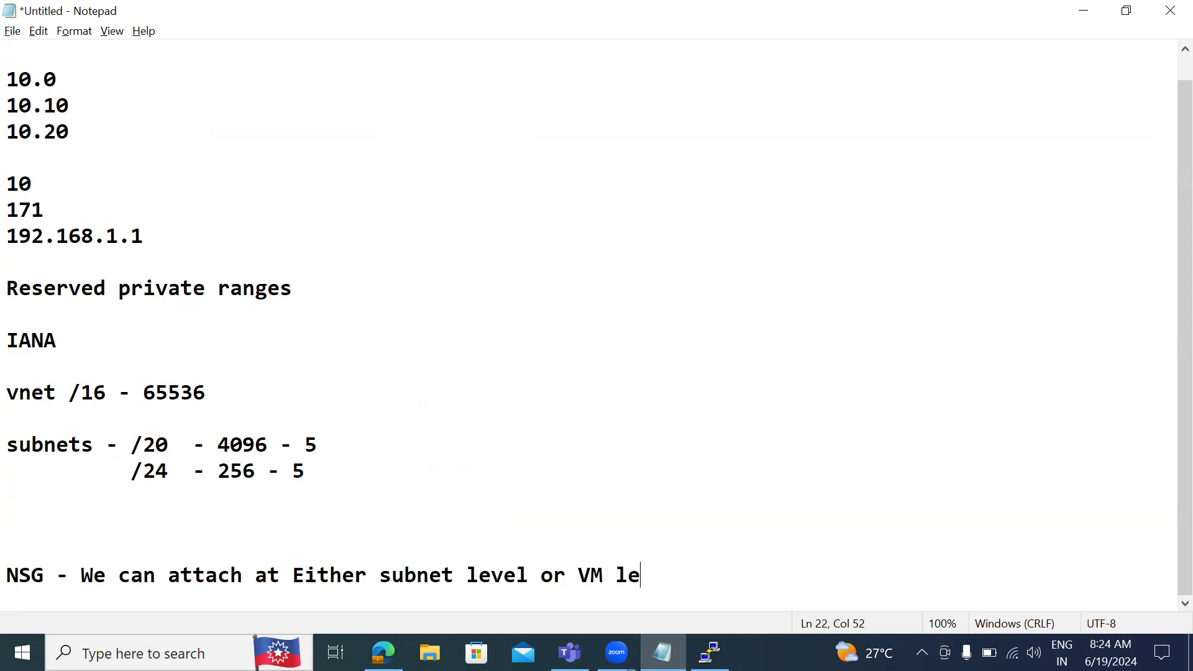
{"action": "key", "text": "Return"}
{"action": "key", "text": "Return"}
{"action": "key", "text": "Return"}
{"action": "key", "text": "Return"}
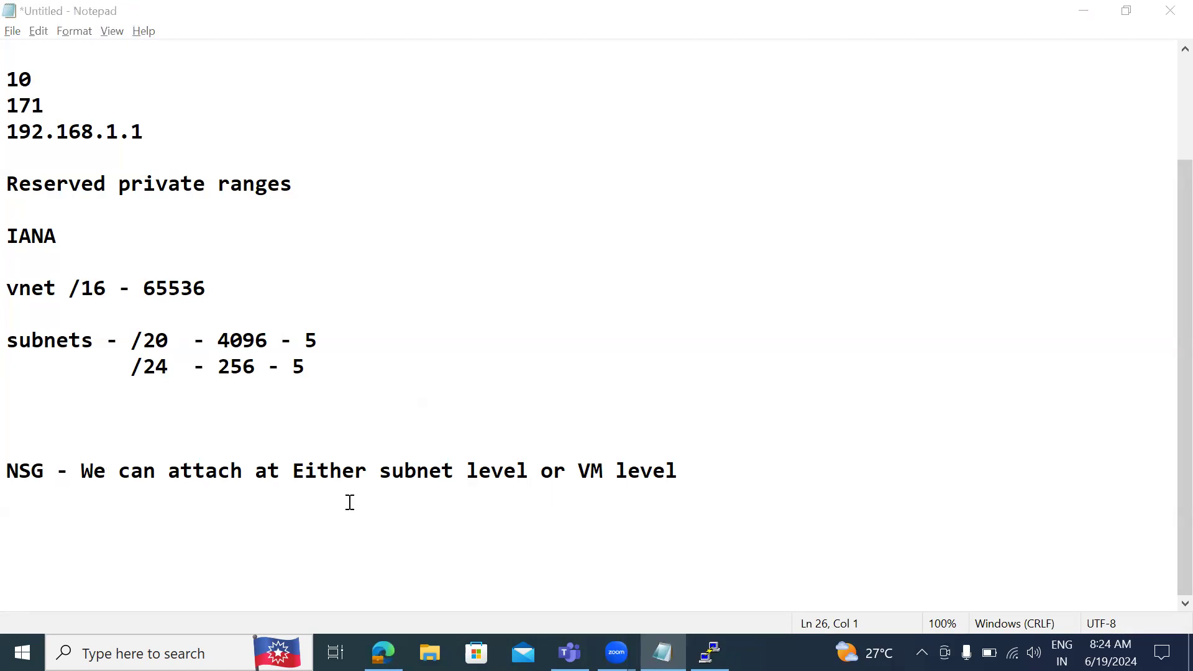
Return to the subnet settings in the browser and create a network security group named azure-vnet-nsg.
{"action": "key", "text": "alt+Tab"}
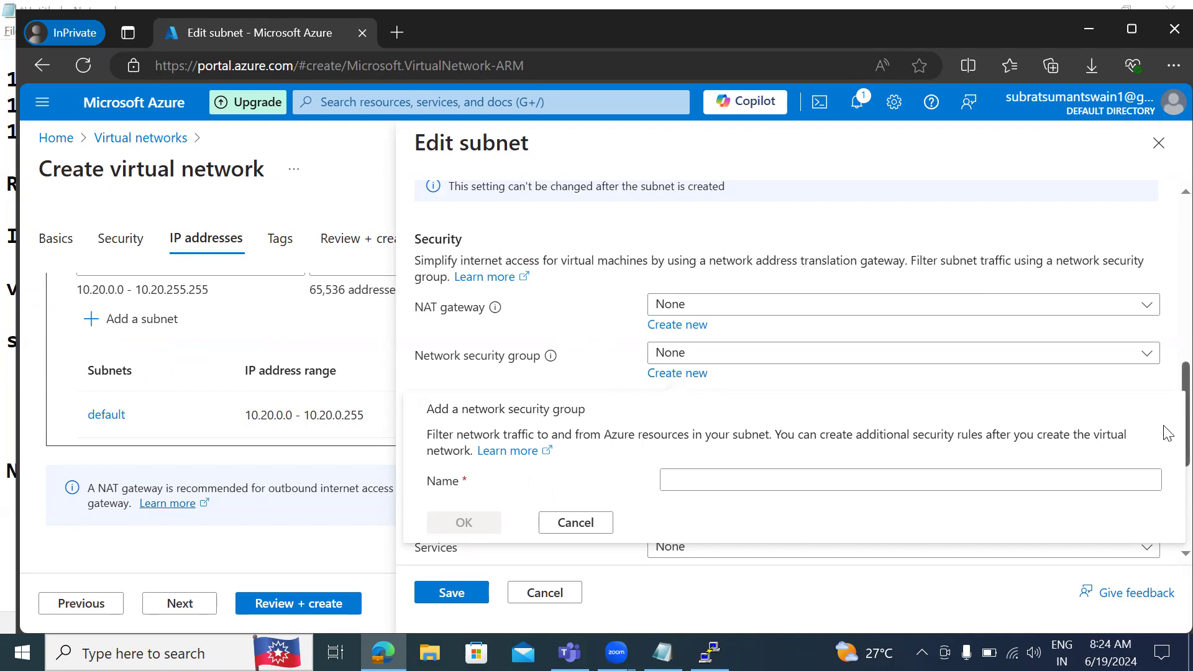
{"action": "scroll", "coordinate": [1167, 433], "scroll_direction": "down", "scroll_amount": 3}
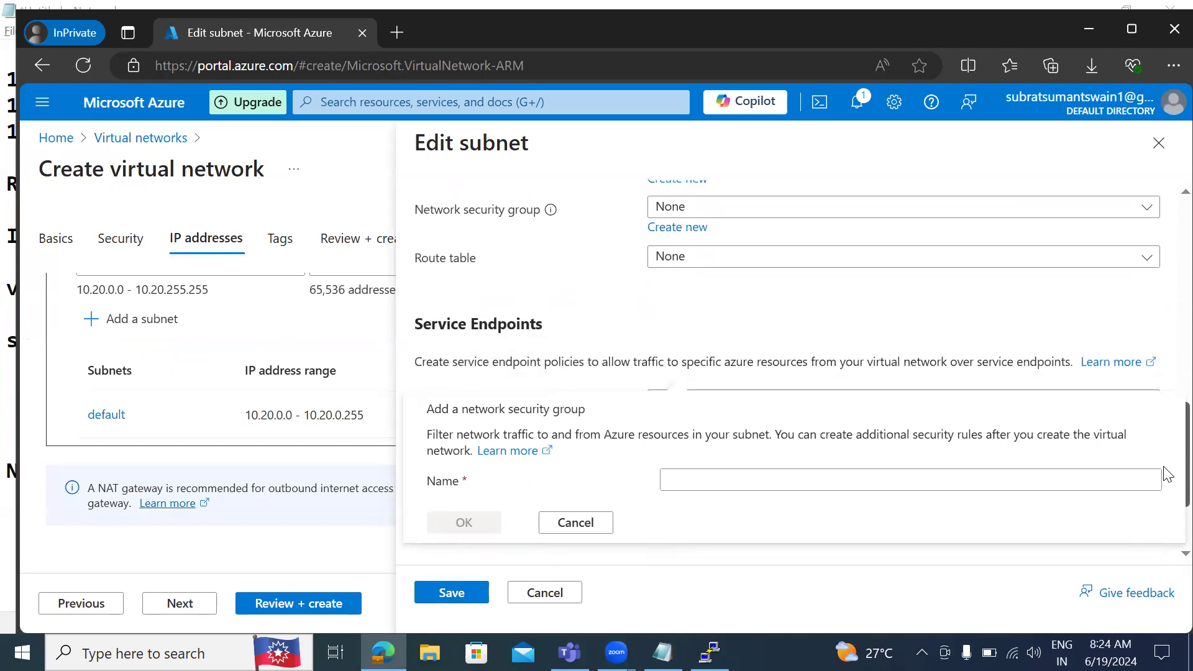
{"action": "left_click", "coordinate": [707, 487]}
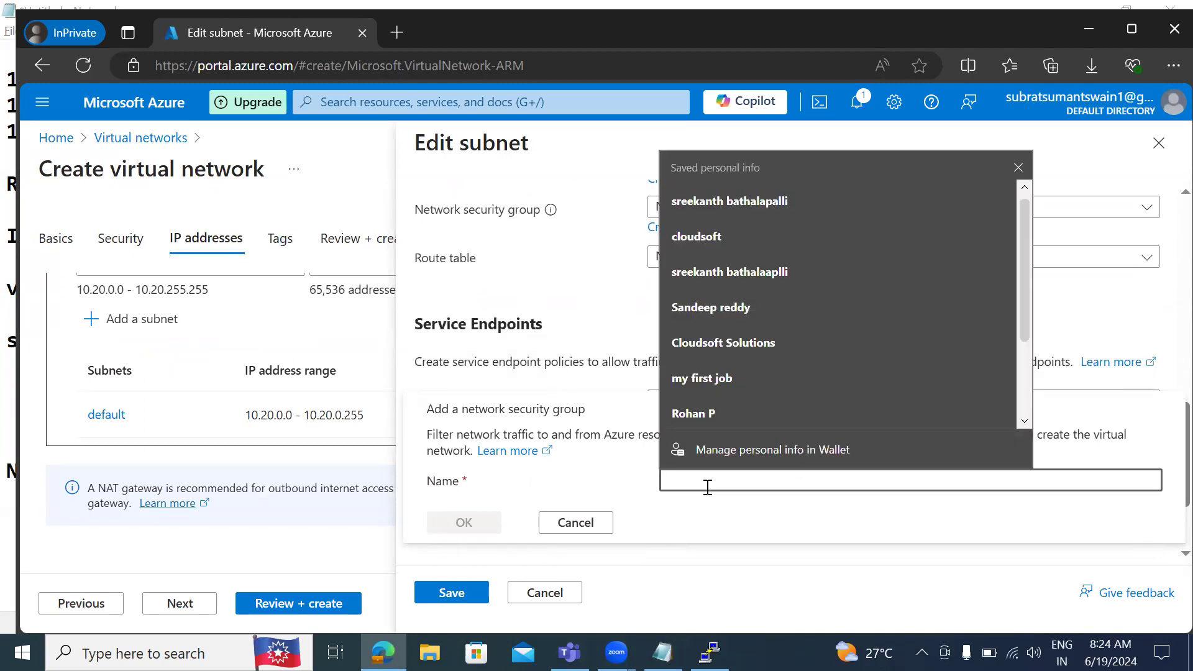
{"action": "type", "text": "azure-vnet"}
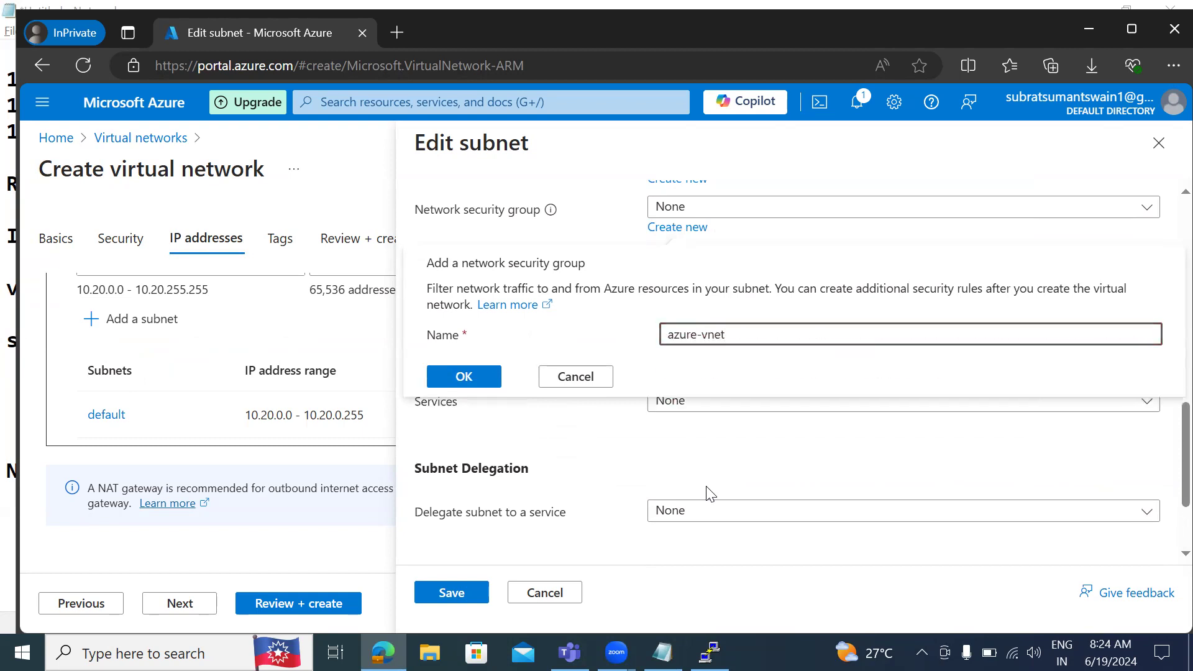
{"action": "type", "text": "-nsg"}
{"action": "left_click", "coordinate": [462, 380]}
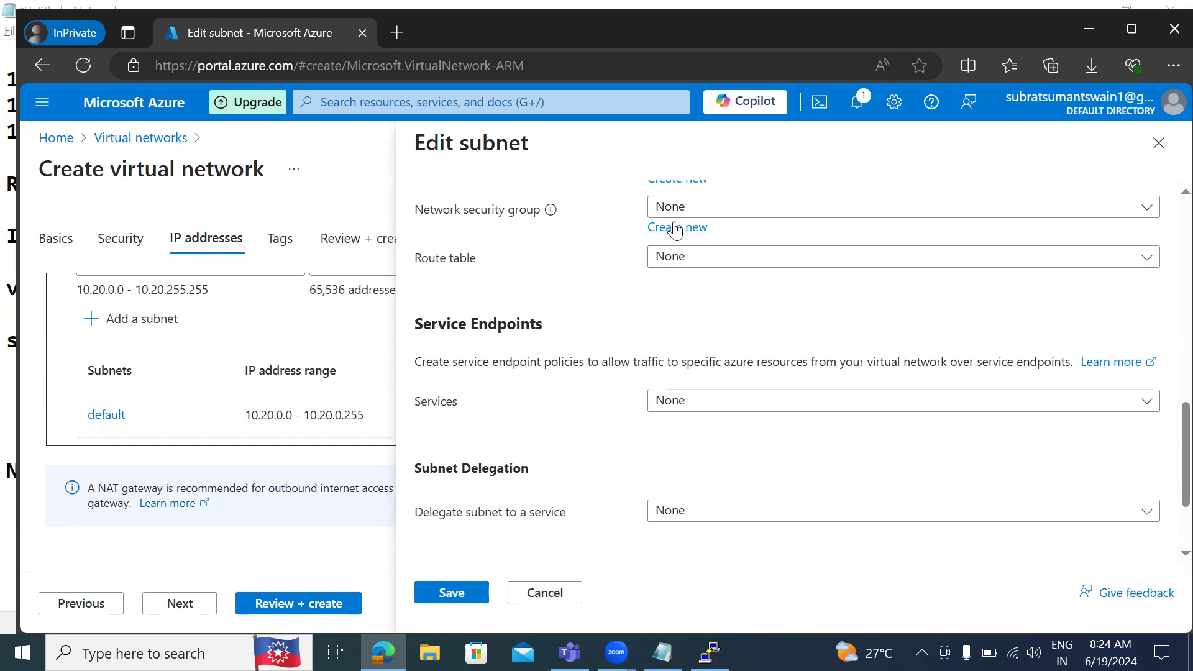
Assign the new azure-vnet-nsg network security group to the default subnet and dismiss the form for adding another group.
{"action": "left_click", "coordinate": [676, 228]}
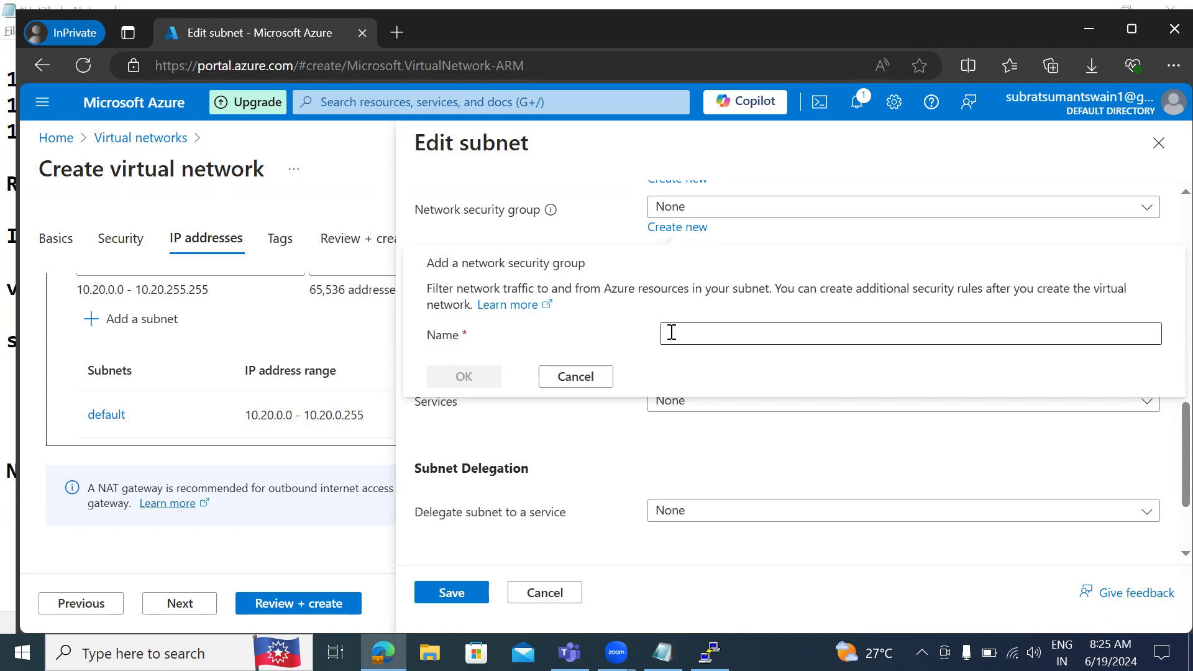
{"action": "left_click", "coordinate": [559, 377]}
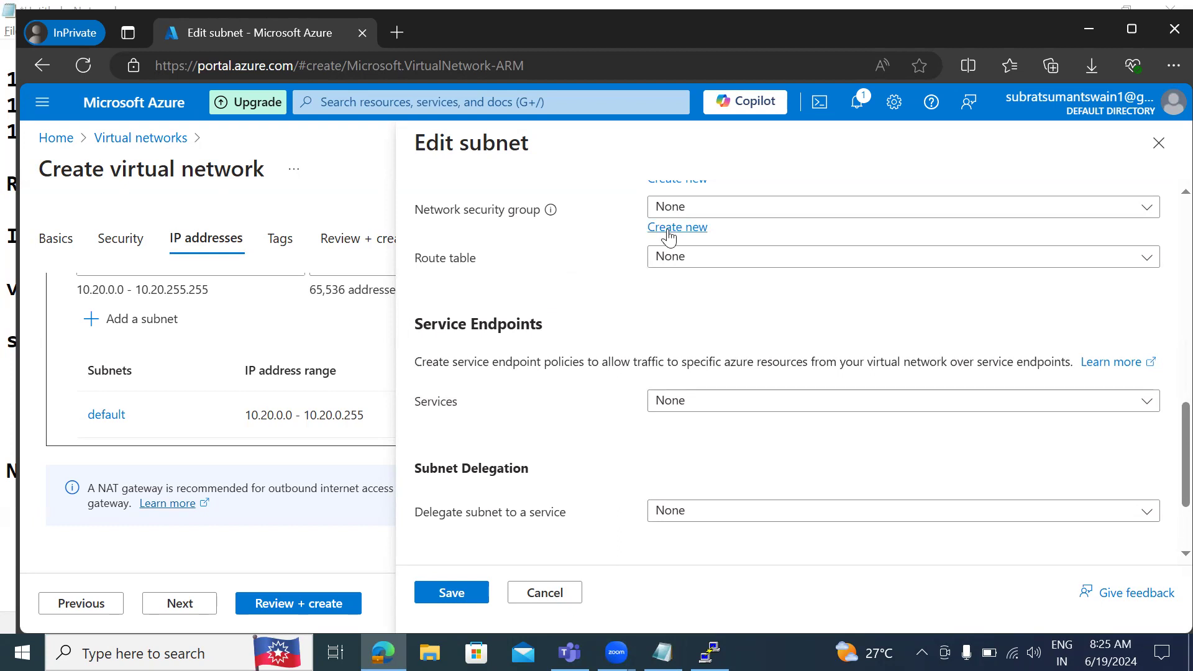
{"action": "left_click", "coordinate": [668, 232]}
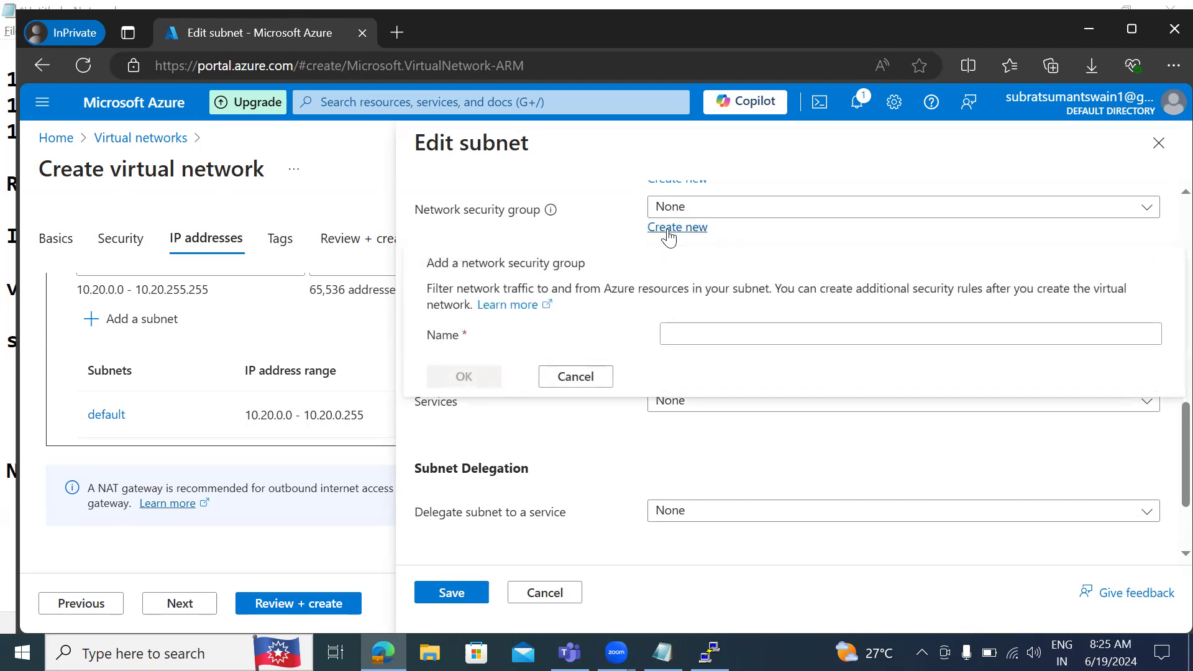
{"action": "left_click", "coordinate": [755, 210]}
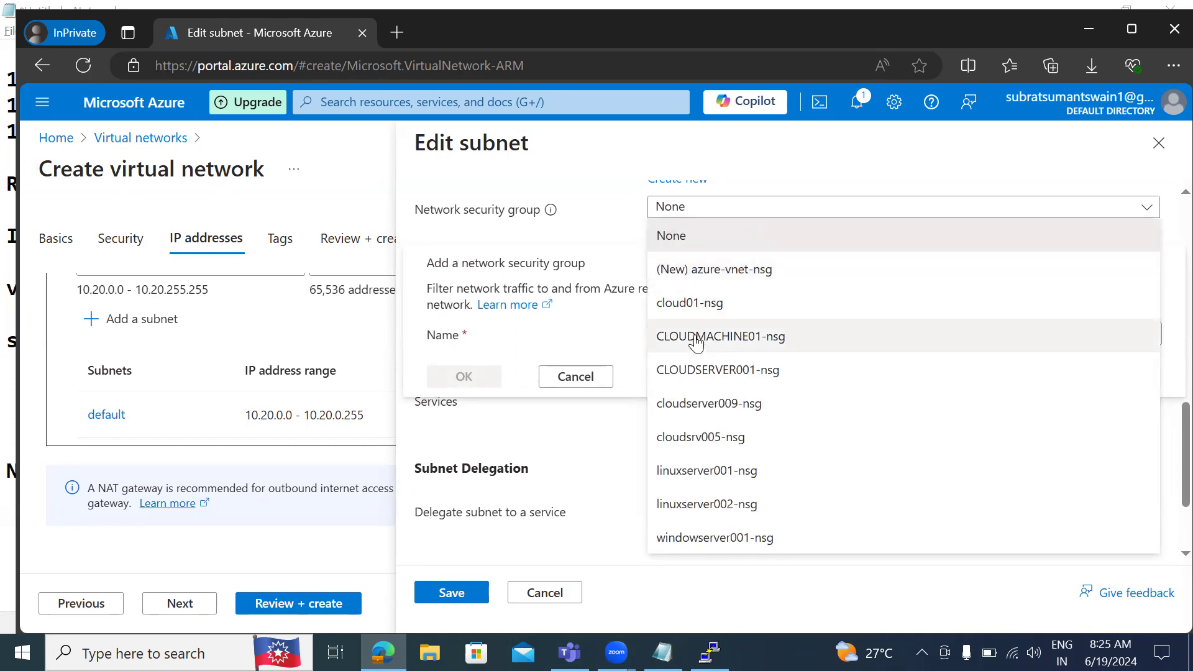
{"action": "left_click", "coordinate": [700, 268]}
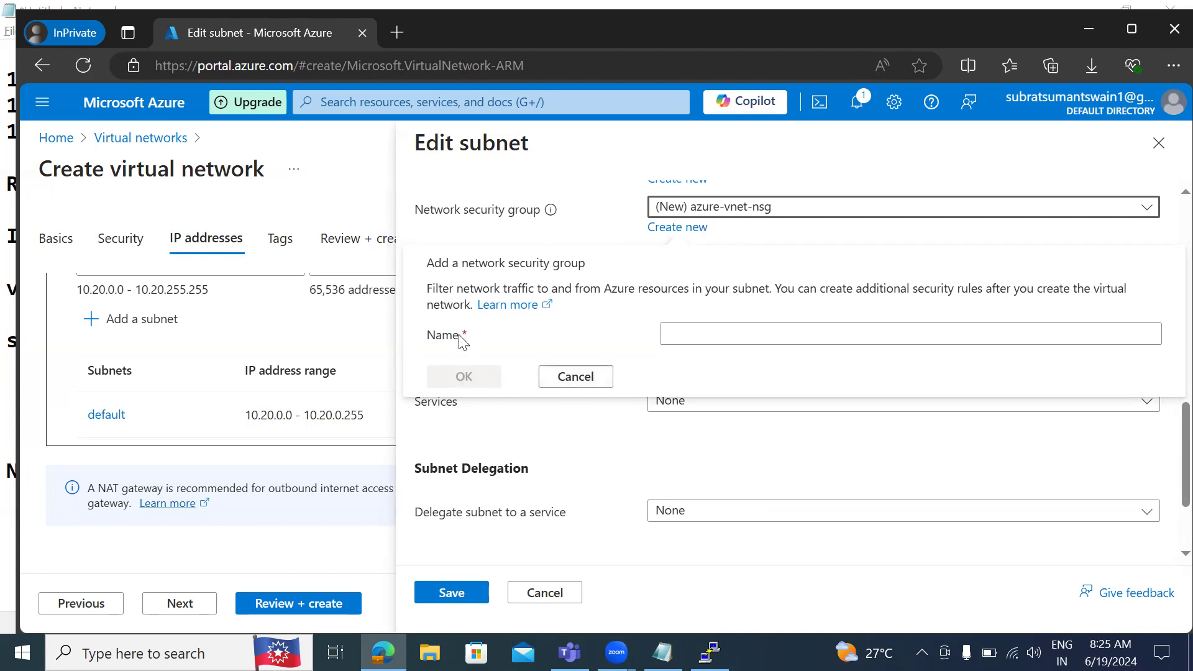
{"action": "left_click", "coordinate": [568, 386]}
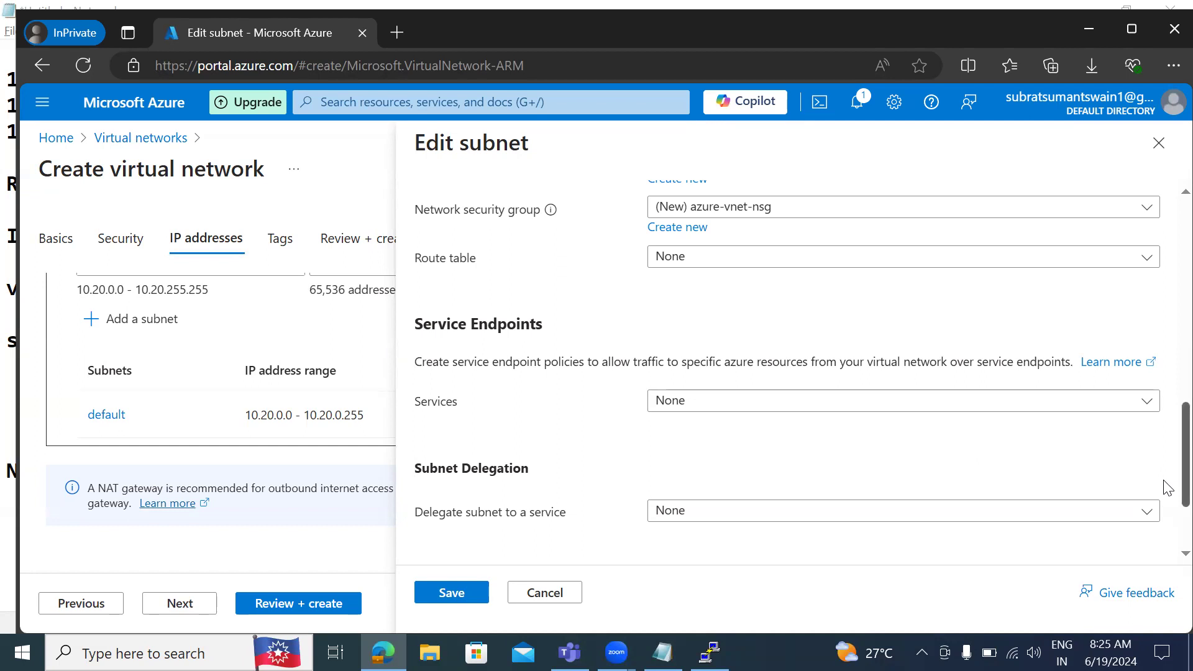
Switch to Notepad and add the heading "Service Endpoints:" below the NSG note, followed by blank lines.
{"action": "scroll", "coordinate": [1167, 488], "scroll_direction": "down", "scroll_amount": 2}
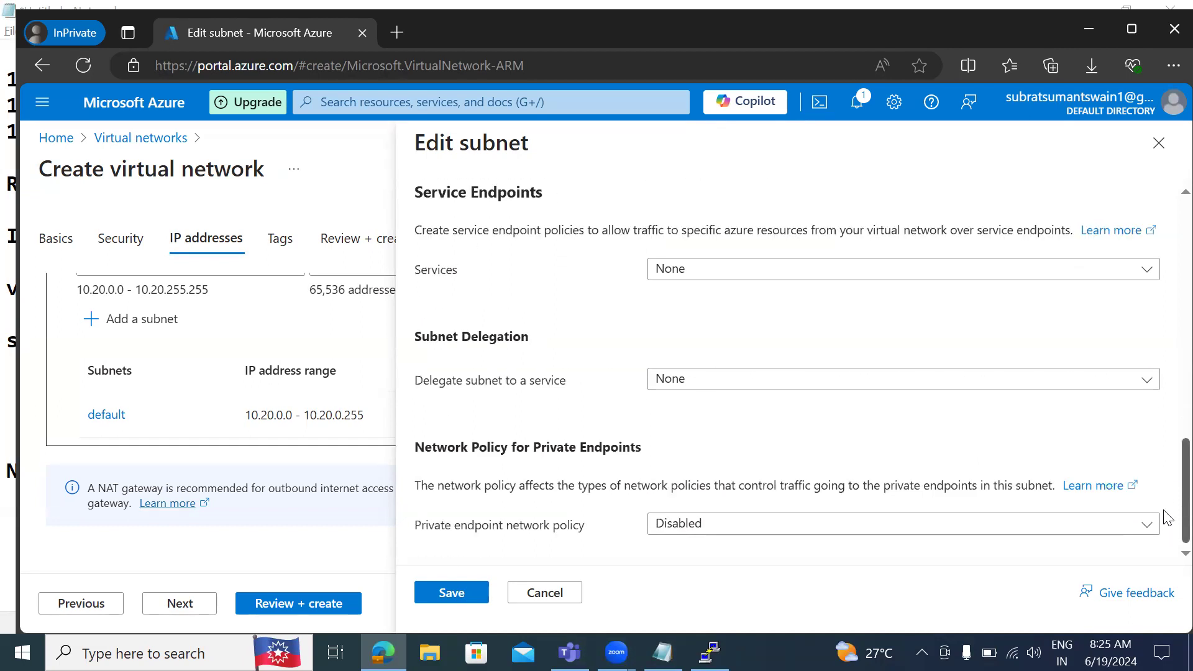
{"action": "scroll", "coordinate": [1163, 516], "scroll_direction": "up", "scroll_amount": 1}
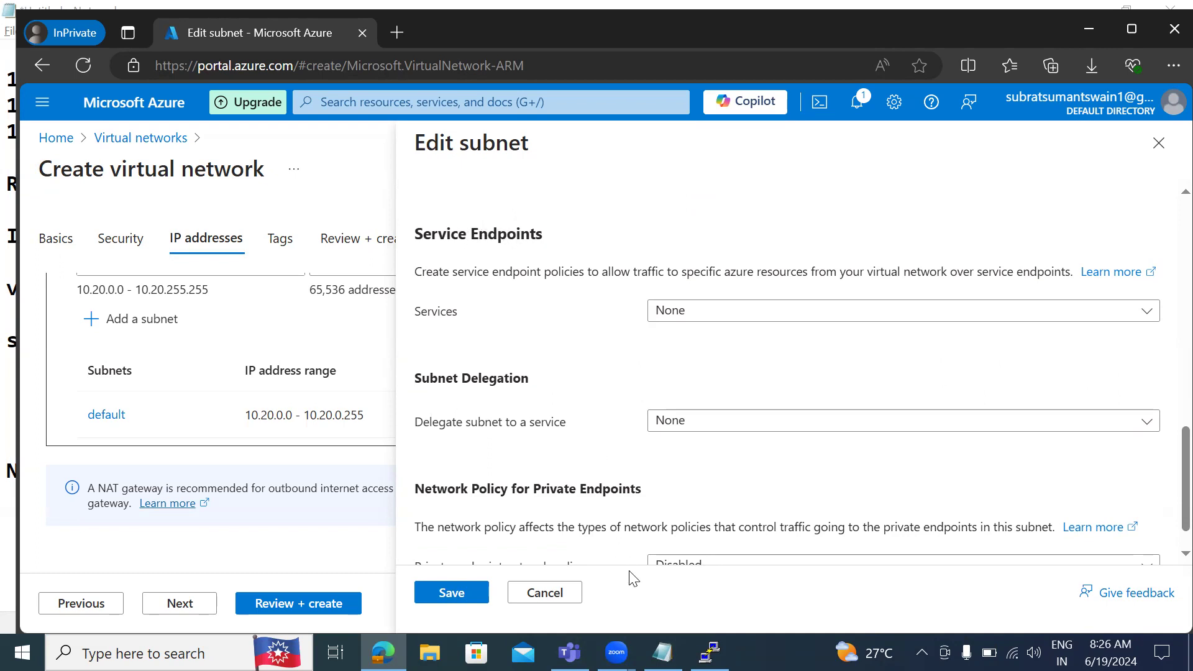
{"action": "left_click", "coordinate": [662, 653]}
{"action": "left_click", "coordinate": [172, 521]}
{"action": "type", "text": "Ser"}
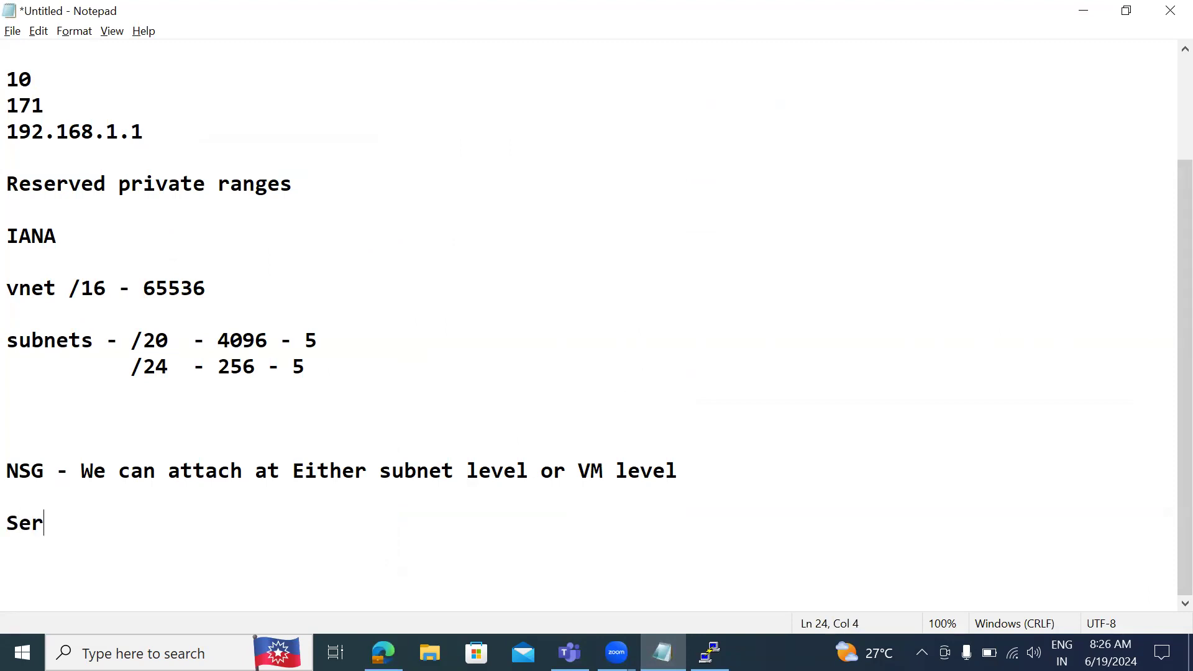
{"action": "type", "text": "vice Endpoints"}
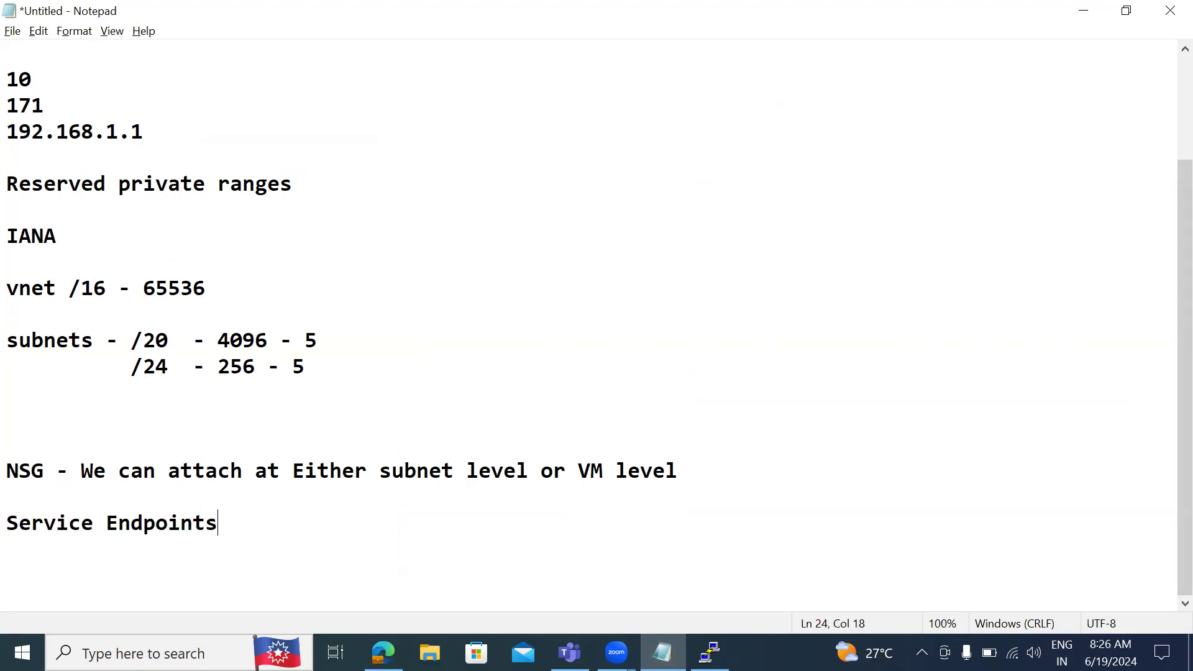
{"action": "type", "text": ":"}
{"action": "key", "text": "Return"}
{"action": "key", "text": "Return"}
{"action": "key", "text": "Return"}
{"action": "key", "text": "Return"}
{"action": "key", "text": "Return"}
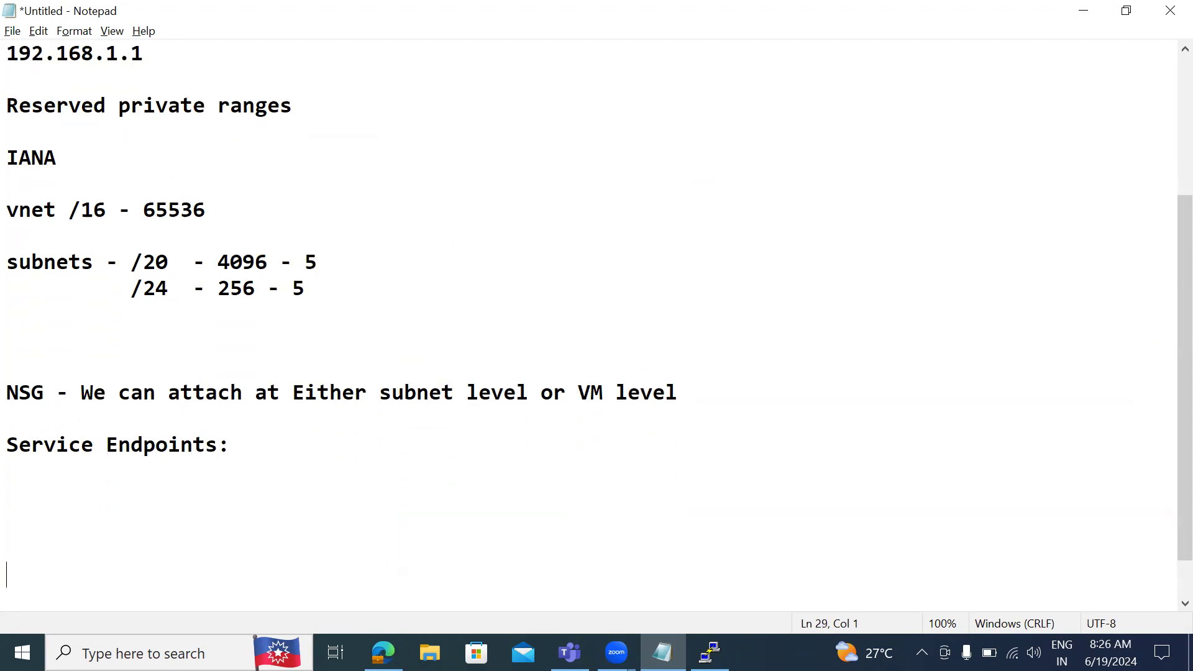
Add the line "Subnet - Azure paas base serverices" below the Service Endpoints heading.
{"action": "key", "text": "BackSpace"}
{"action": "key", "text": "BackSpace"}
{"action": "type", "text": "Subnet - Azure "}
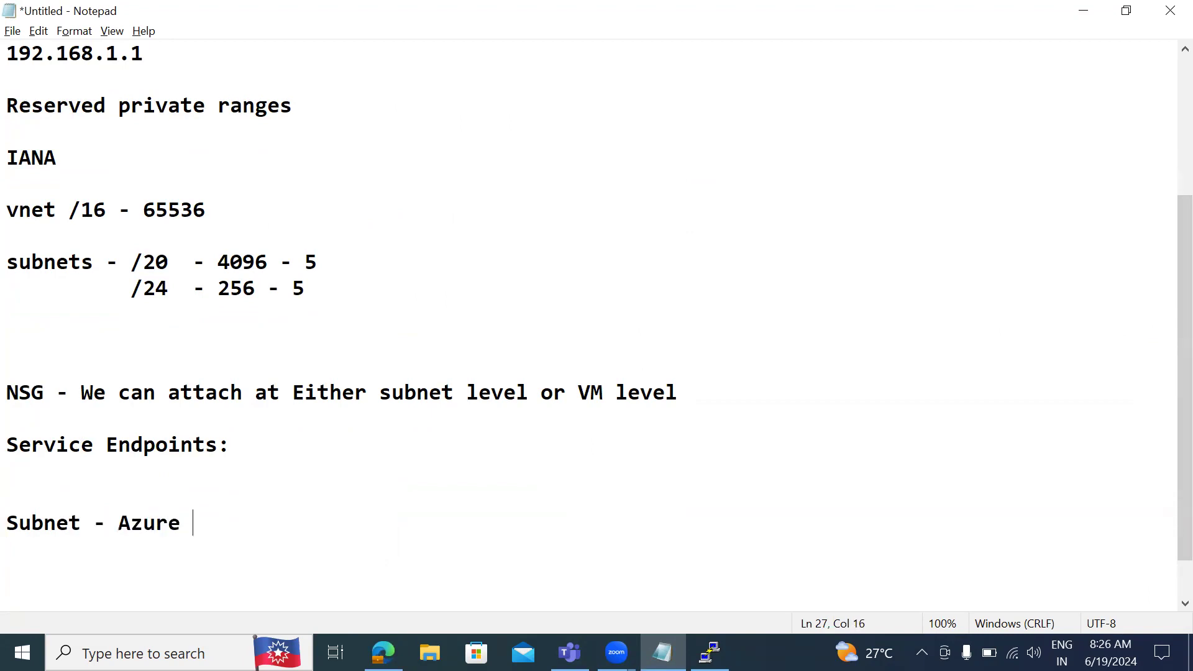
{"action": "type", "text": "paas base server"}
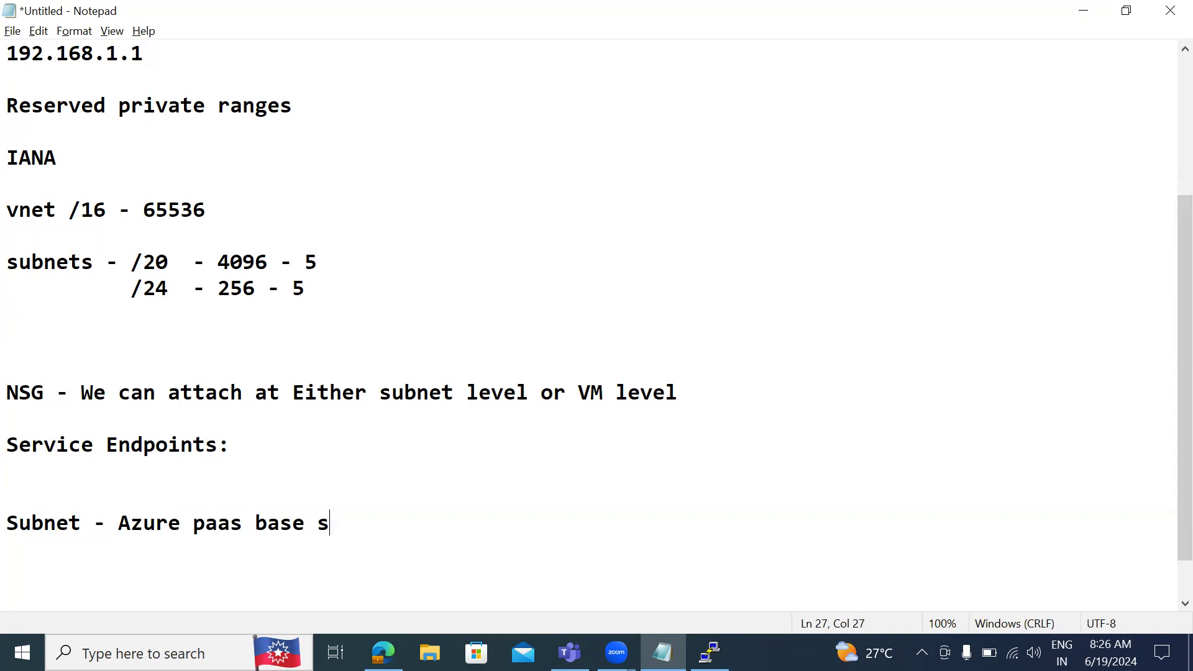
{"action": "key", "text": "Return"}
{"action": "key", "text": "Return"}
{"action": "key", "text": "BackSpace"}
{"action": "key", "text": "BackSpace"}
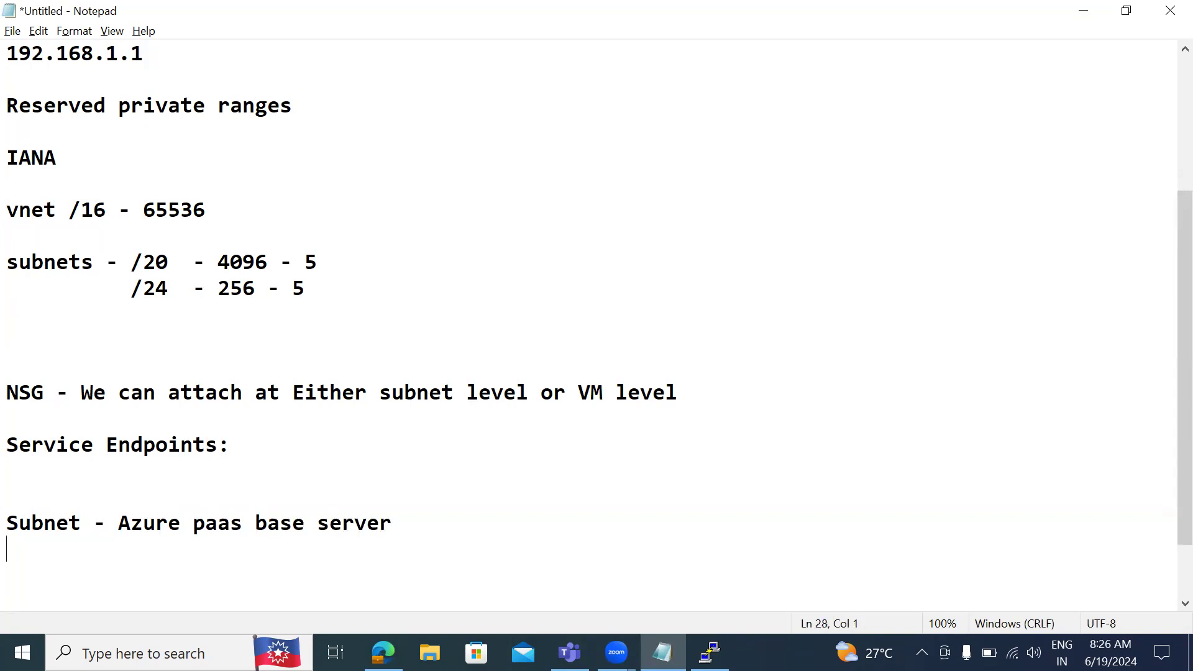
{"action": "key", "text": "BackSpace"}
{"action": "type", "text": "i"}
{"action": "key", "text": "BackSpace"}
{"action": "type", "text": "rices"}
Leave a gap below the Subnet line and add the note "private - internet".
{"action": "key", "text": "Return"}
{"action": "key", "text": "Return"}
{"action": "key", "text": "Return"}
{"action": "type", "text": "pri"}
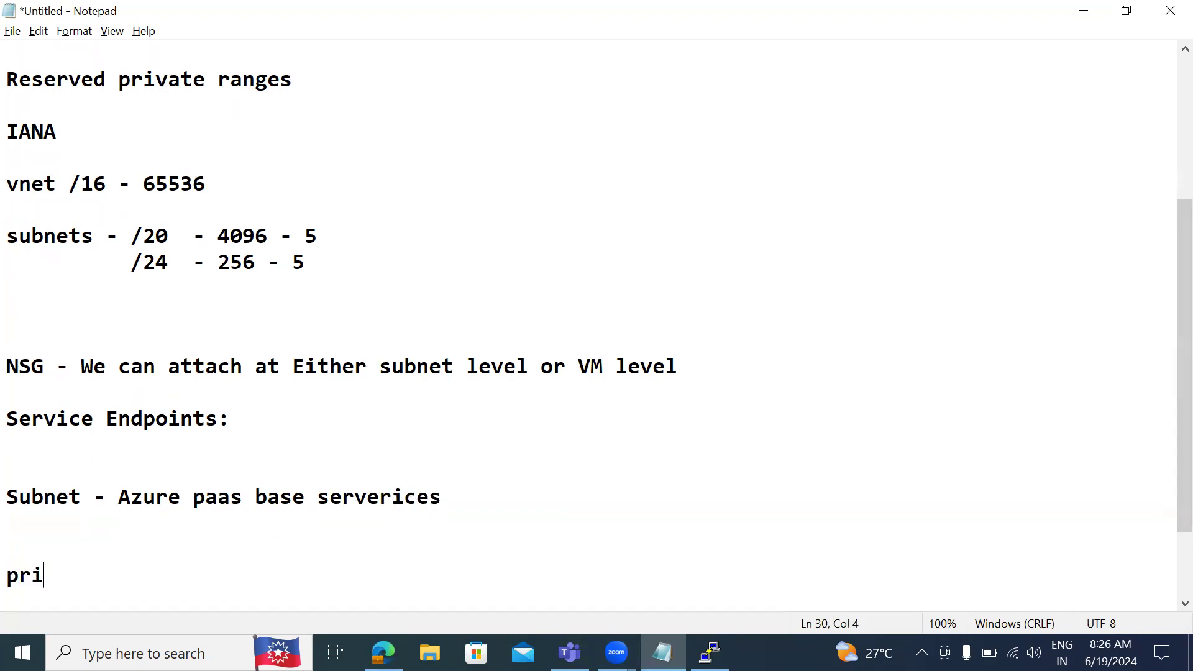
{"action": "type", "text": "vate - internet"}
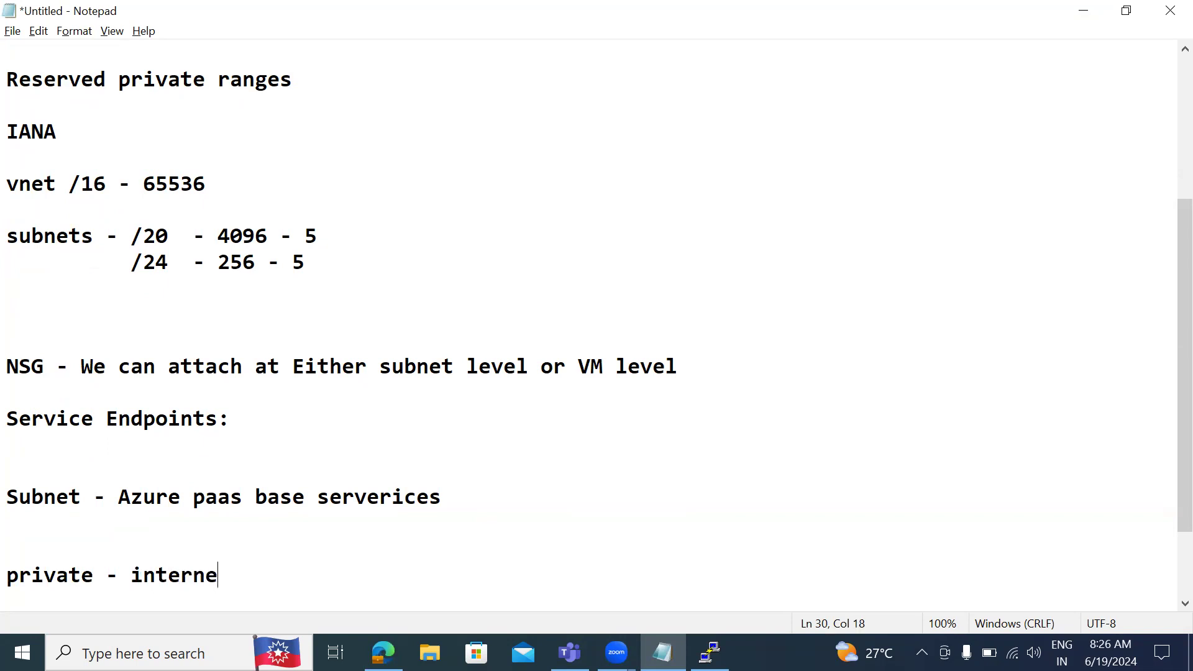
Leave a gap below the internet line and add the note "it want to communicate over private network with azure paas services".
{"action": "key", "text": "Return"}
{"action": "key", "text": "Return"}
{"action": "key", "text": "Return"}
{"action": "type", "text": "it wan to"}
{"action": "key", "text": "BackSpace"}
{"action": "key", "text": "BackSpace"}
{"action": "key", "text": "BackSpace"}
{"action": "key", "text": "BackSpace"}
{"action": "type", "text": "t c"}
{"action": "key", "text": "BackSpace"}
{"action": "type", "text": "to communicate over "}
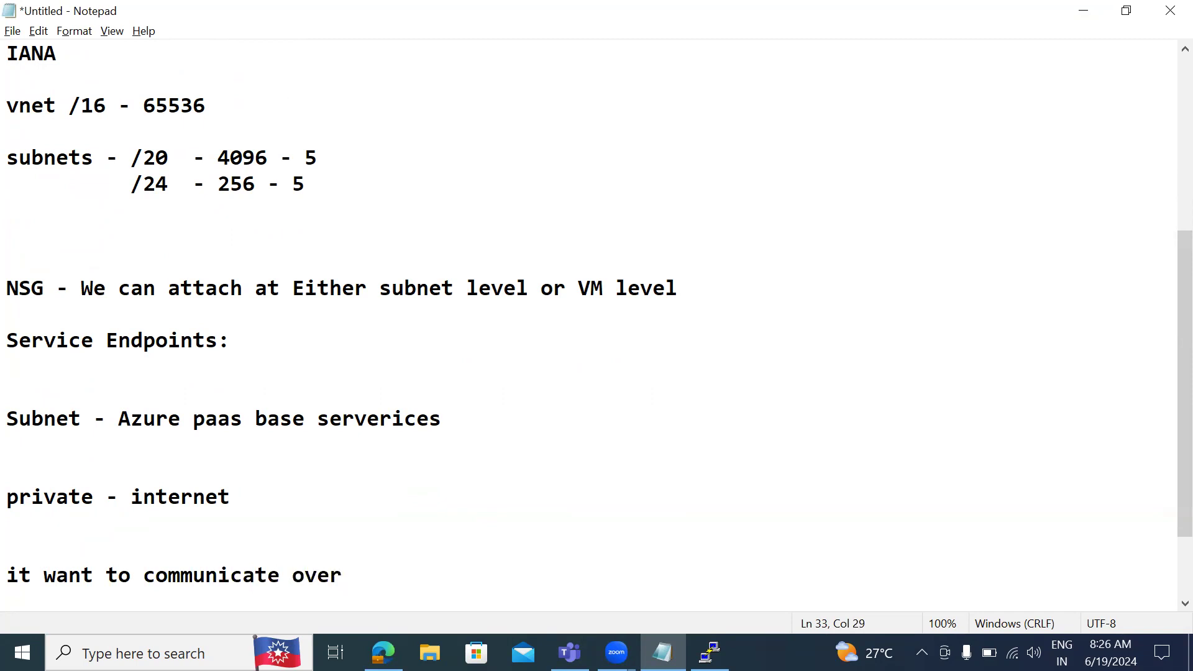
{"action": "type", "text": "private network with azure paas servis"}
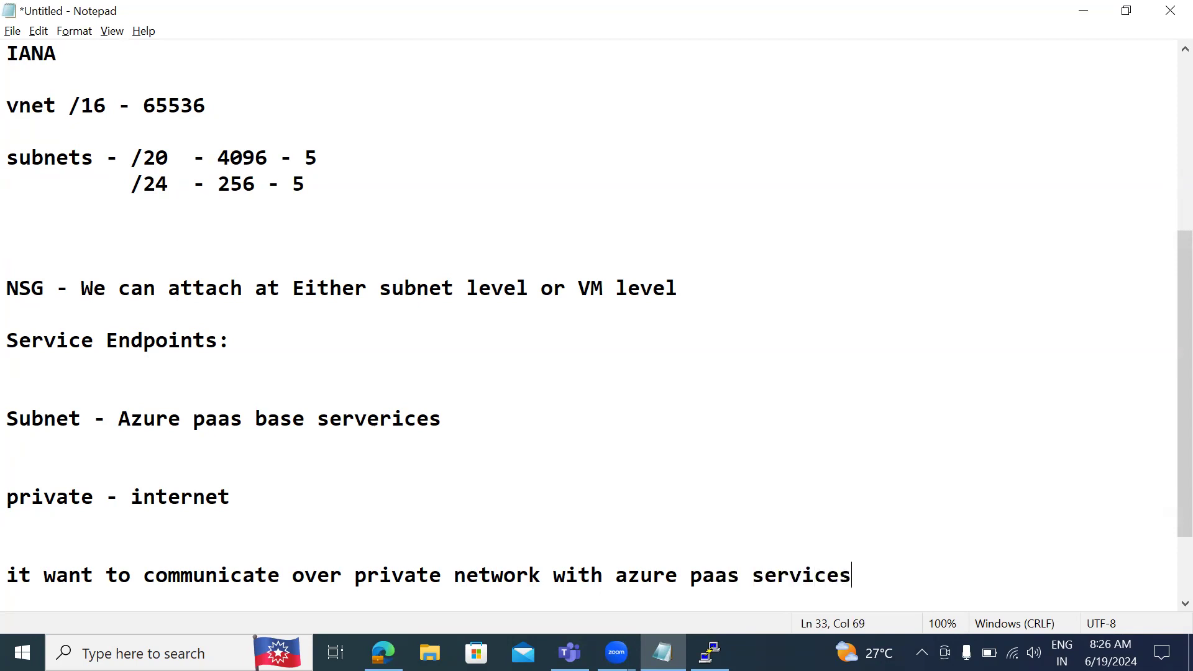
{"action": "key", "text": "Return"}
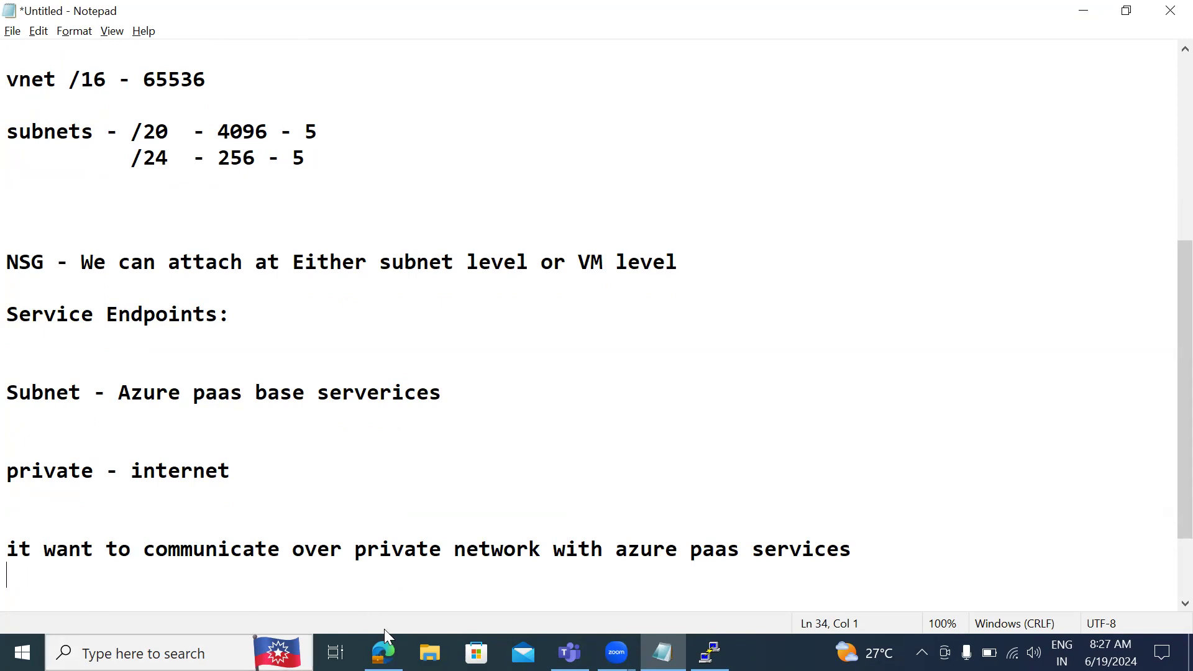
Switch to the Azure portal, choose the Microsoft.AzureActiveDirectory service endpoint for the default subnet, and return to Notepad.
{"action": "left_click", "coordinate": [384, 649]}
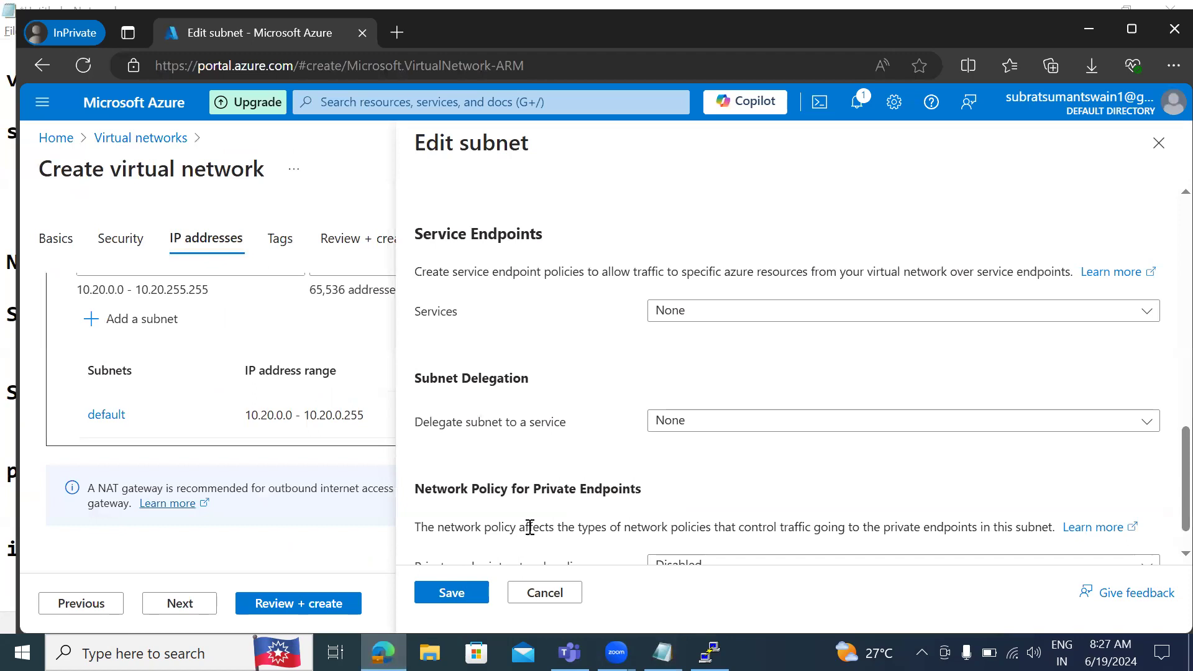
{"action": "left_click", "coordinate": [746, 321]}
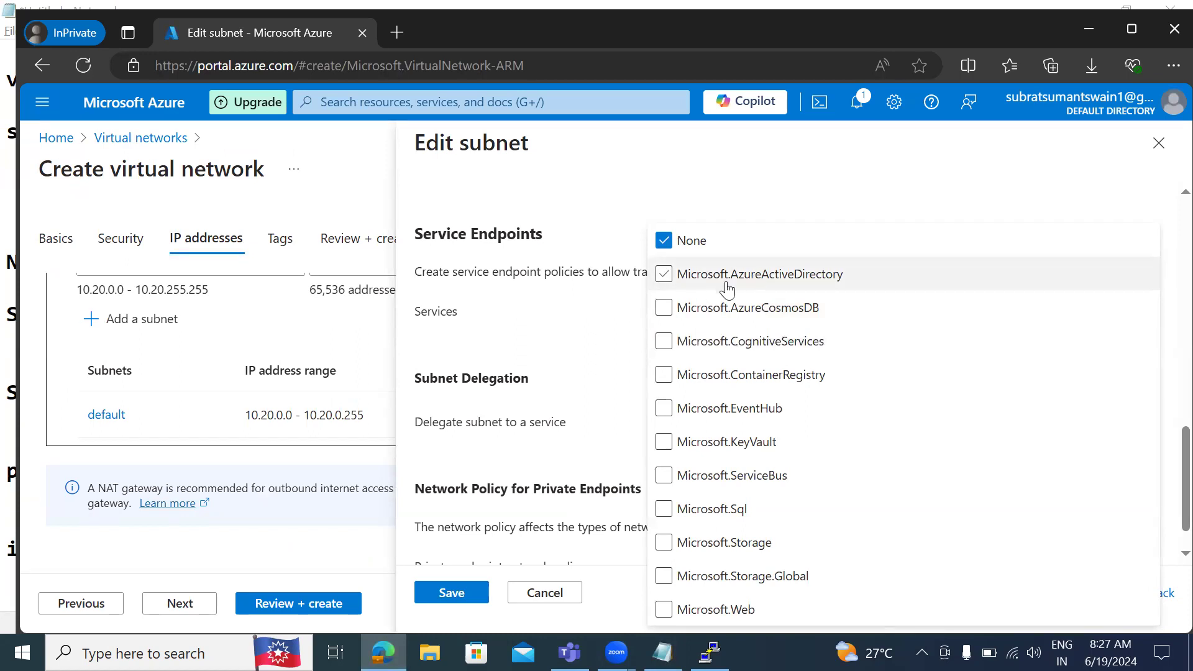
{"action": "left_click", "coordinate": [798, 287]}
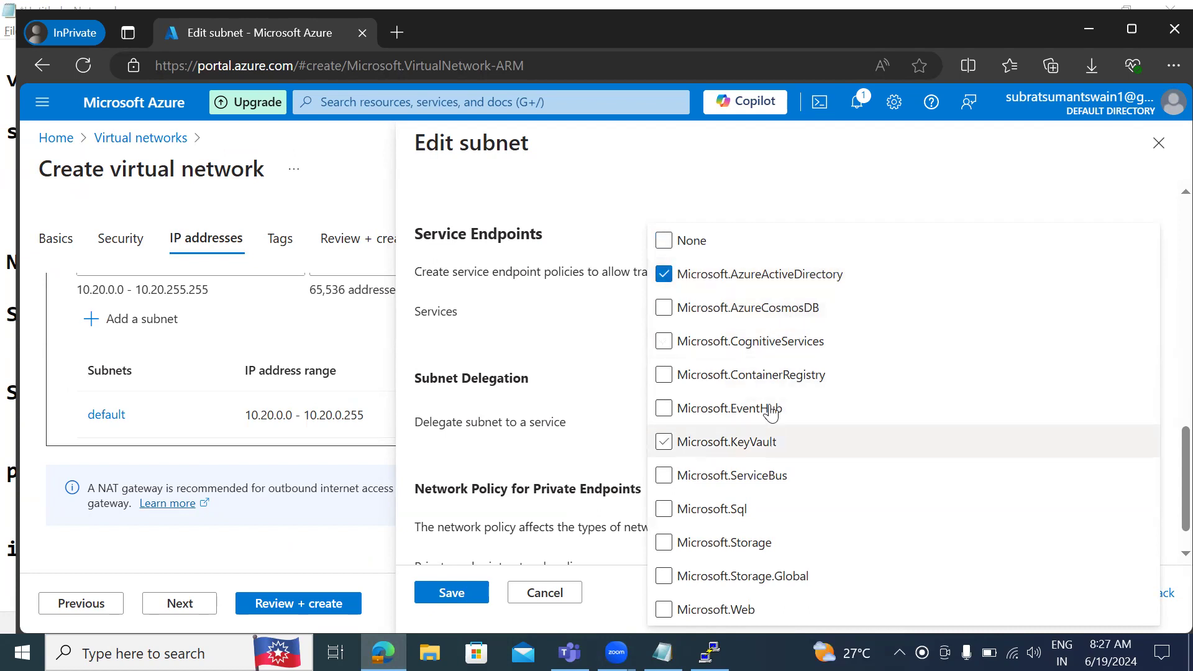
{"action": "left_click", "coordinate": [1167, 501]}
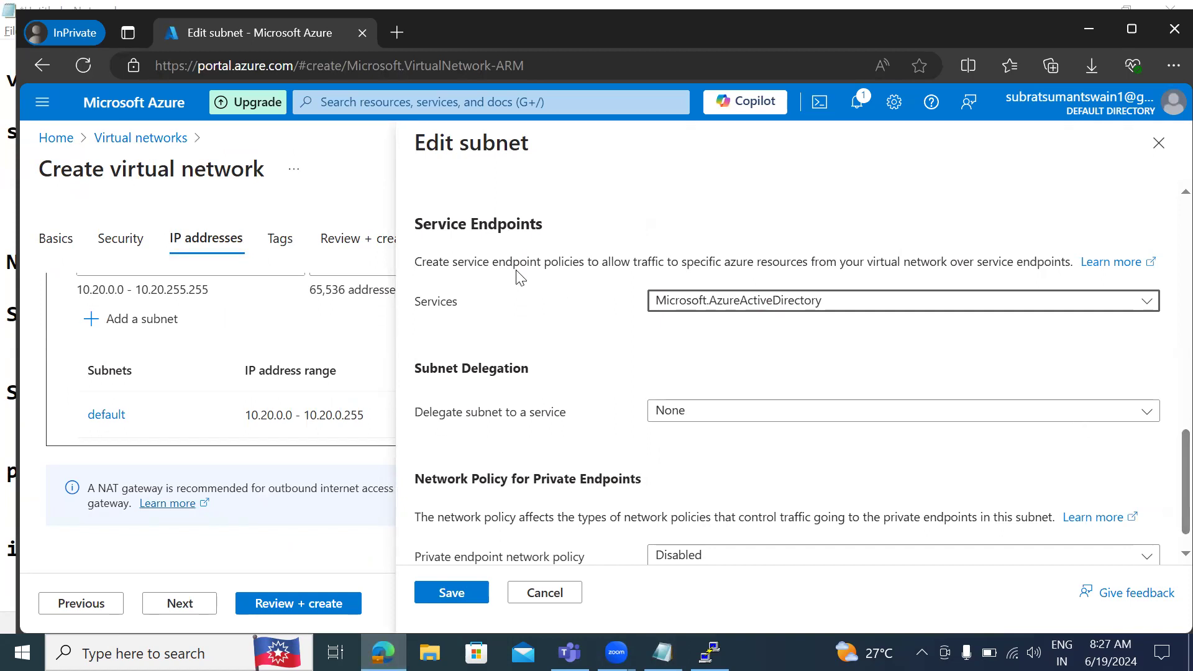
{"action": "left_click", "coordinate": [693, 305]}
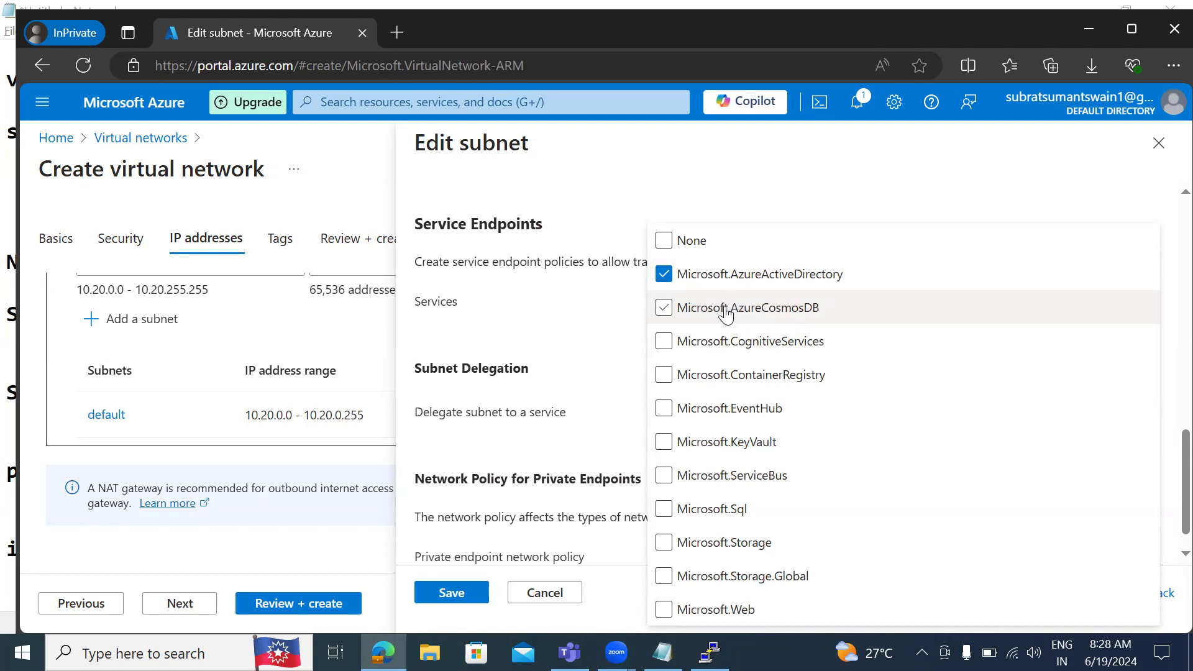
{"action": "left_click", "coordinate": [662, 652]}
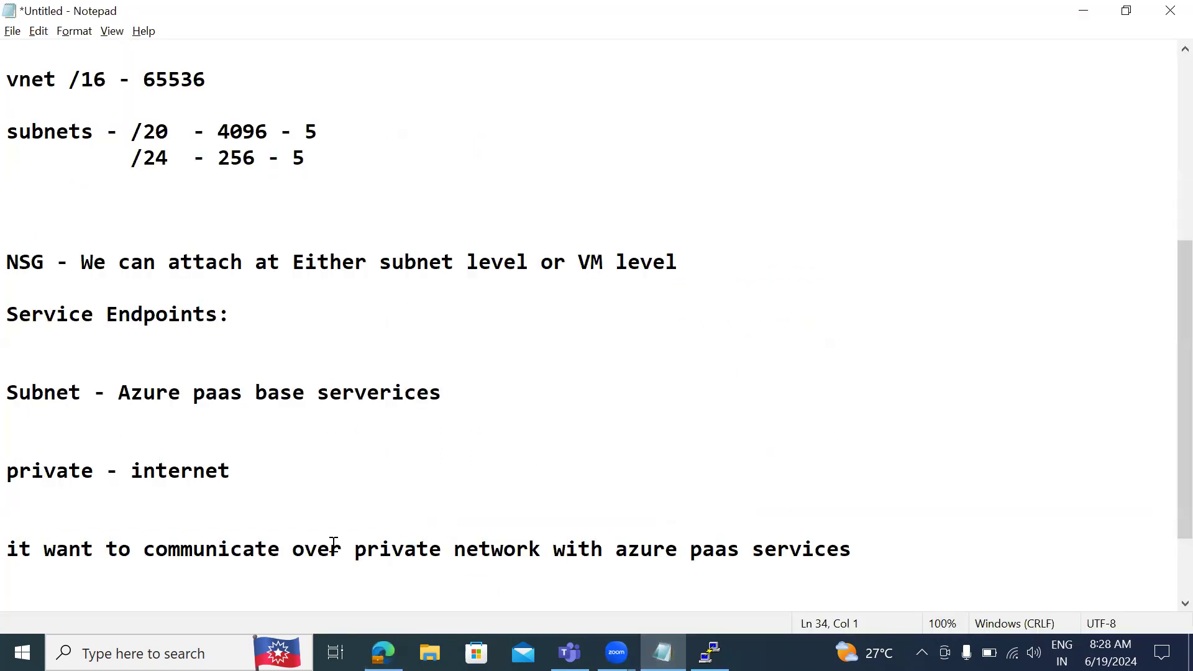
{"action": "left_click", "coordinate": [218, 550]}
{"action": "key", "text": "Return"}
{"action": "key", "text": "Return"}
{"action": "key", "text": "Return"}
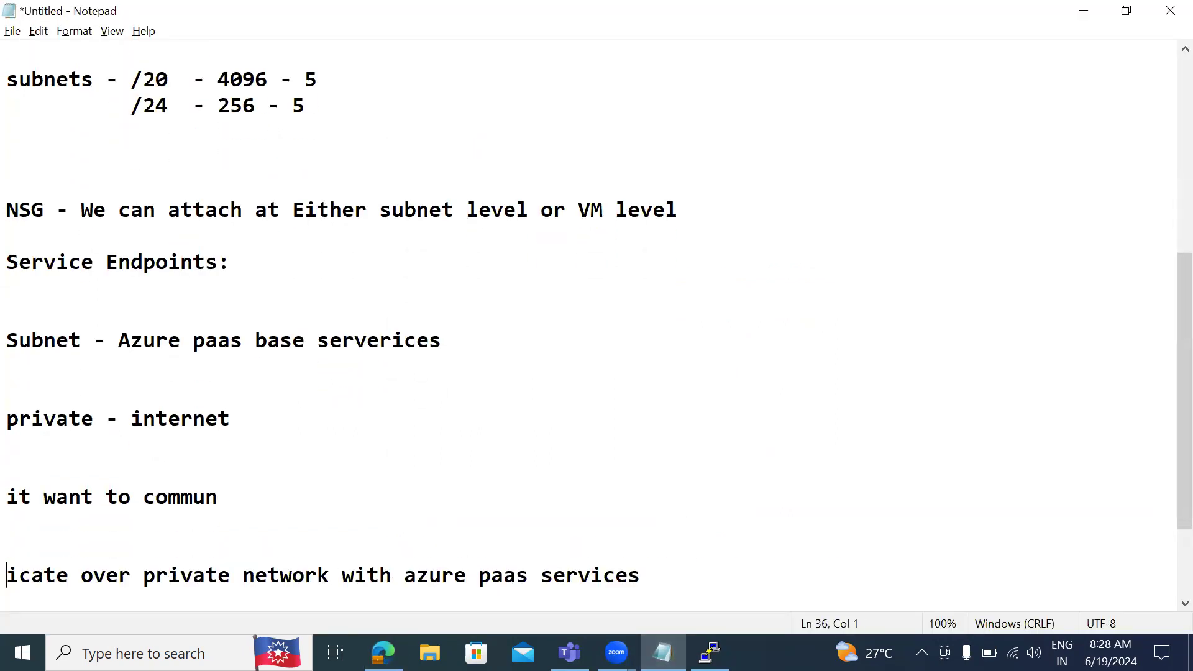
{"action": "key", "text": "BackSpace"}
{"action": "key", "text": "BackSpace"}
{"action": "key", "text": "BackSpace"}
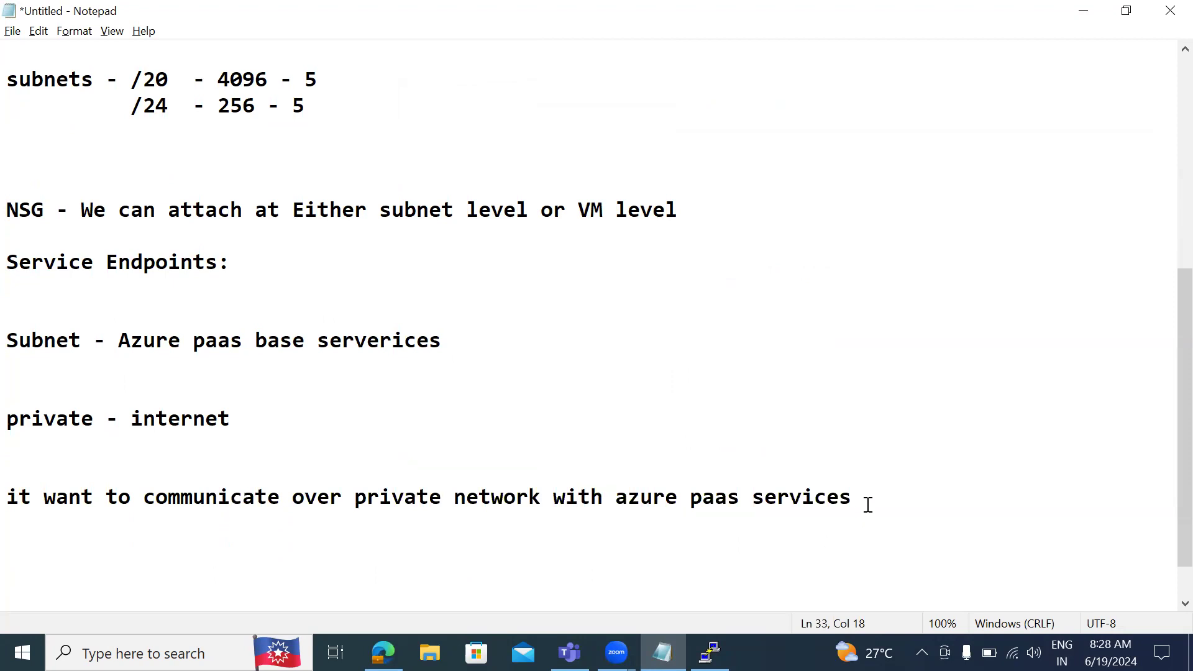
Add the line "SQL and nosql" below the note about communicating with azure paas services.
{"action": "left_click", "coordinate": [856, 497]}
{"action": "key", "text": "Return"}
{"action": "key", "text": "Return"}
{"action": "type", "text": "SQL and nos"}
{"action": "key", "text": "BackSpace"}
{"action": "key", "text": "BackSpace"}
{"action": "type", "text": "s"}
{"action": "key", "text": "BackSpace"}
{"action": "type", "text": "ql"}
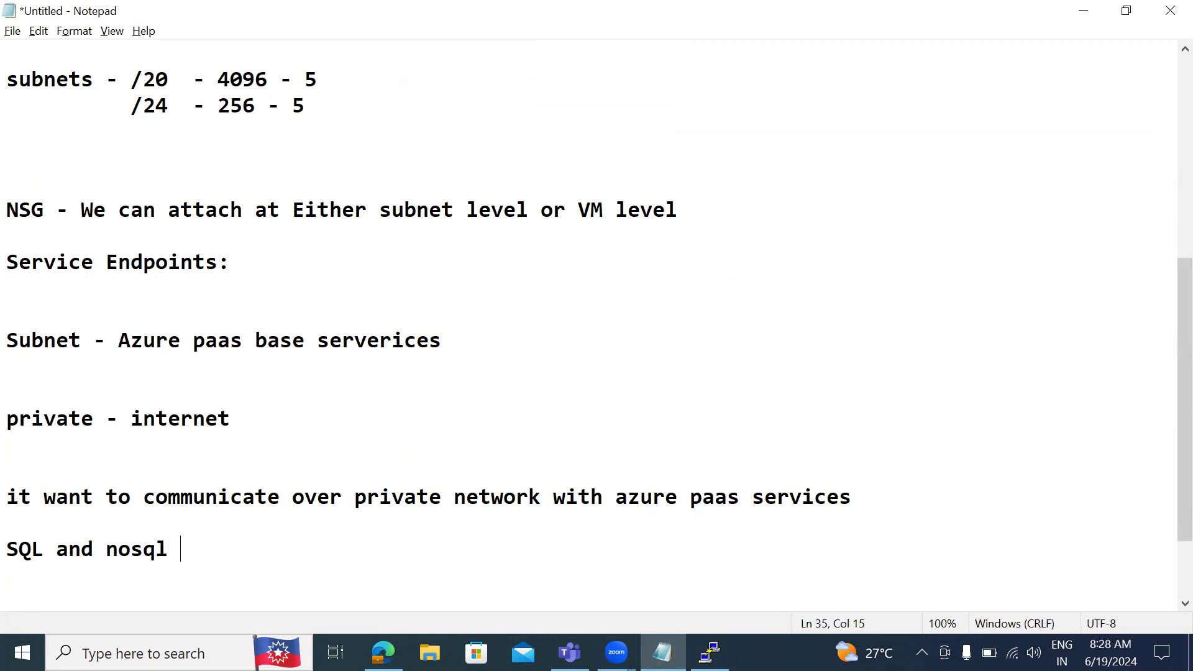
Add the line "cosomos - Azure no sql" below the SQL line, separated by a blank line.
{"action": "key", "text": "Return"}
{"action": "key", "text": "Return"}
{"action": "type", "text": "cosomma"}
{"action": "key", "text": "BackSpace"}
{"action": "key", "text": "BackSpace"}
{"action": "type", "text": "os - Azure s"}
{"action": "key", "text": "BackSpace"}
{"action": "type", "text": "no sql"}
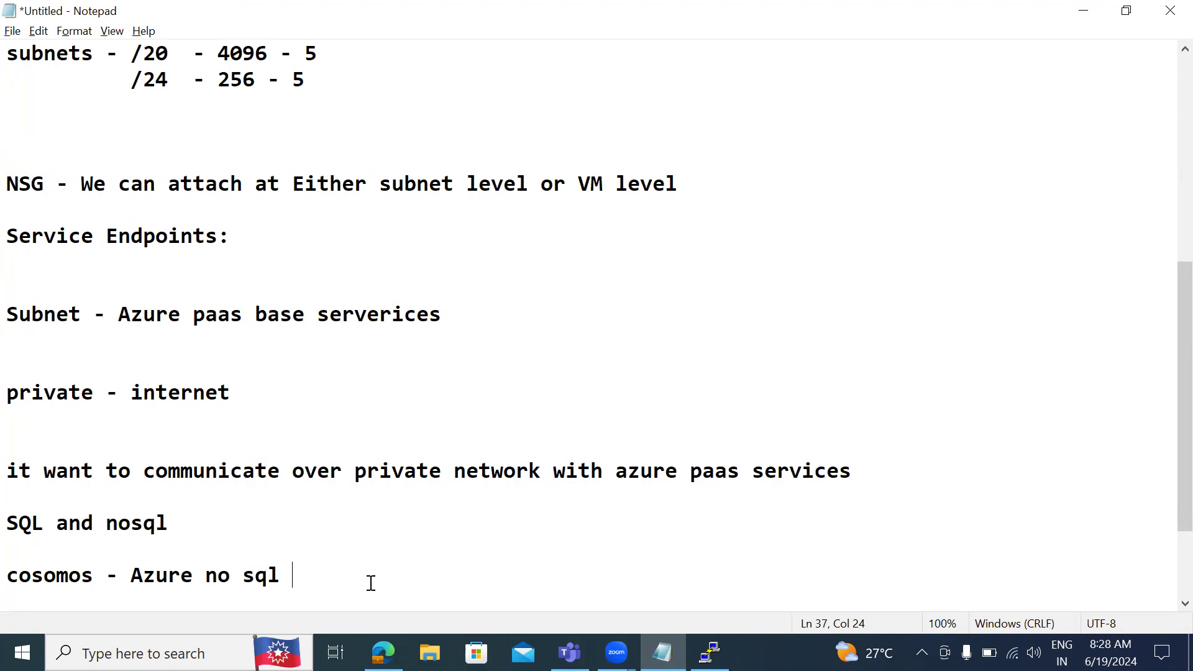
Glance at the service endpoints list in the portal, return to Notepad and add "over a private network" below the cosomos line.
{"action": "left_click", "coordinate": [383, 652]}
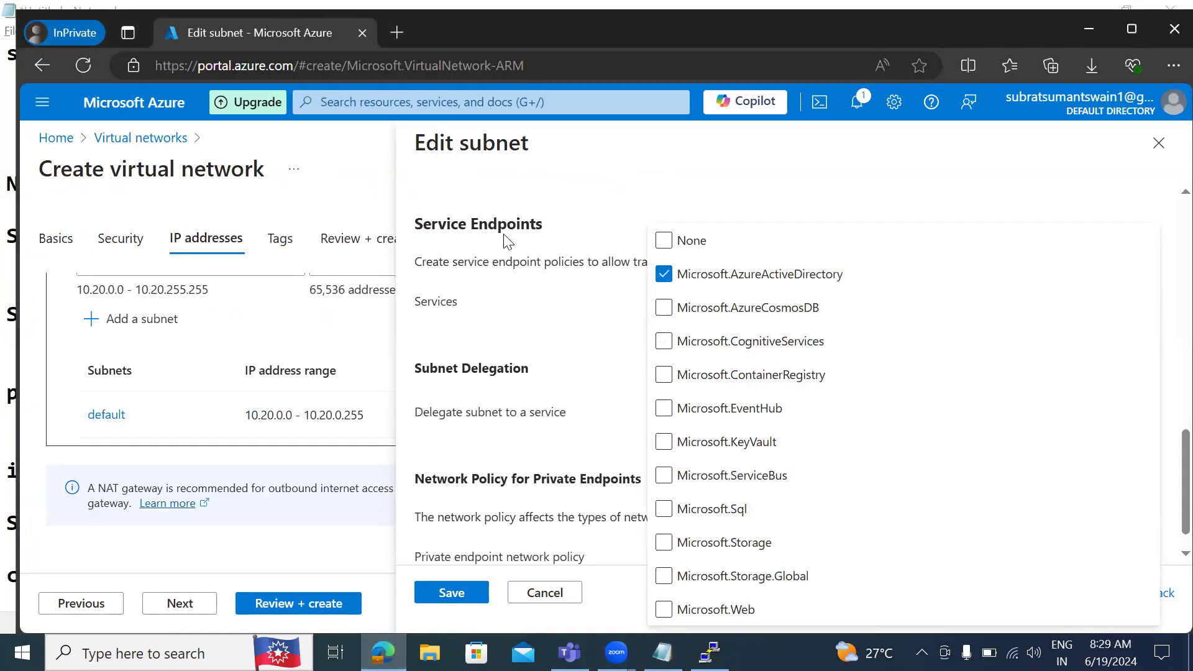
{"action": "left_click", "coordinate": [662, 653]}
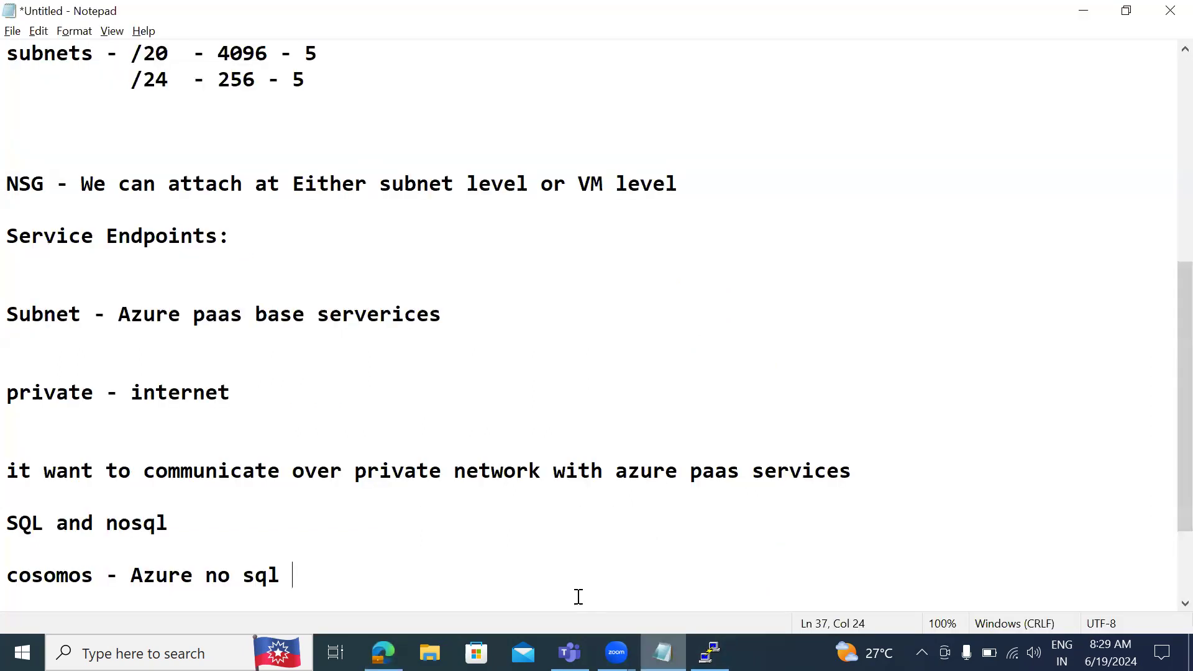
{"action": "key", "text": "Return"}
{"action": "key", "text": "Return"}
{"action": "key", "text": "Return"}
{"action": "type", "text": "over a private nwtw"}
{"action": "key", "text": "BackSpace"}
{"action": "key", "text": "BackSpace"}
{"action": "key", "text": "BackSpace"}
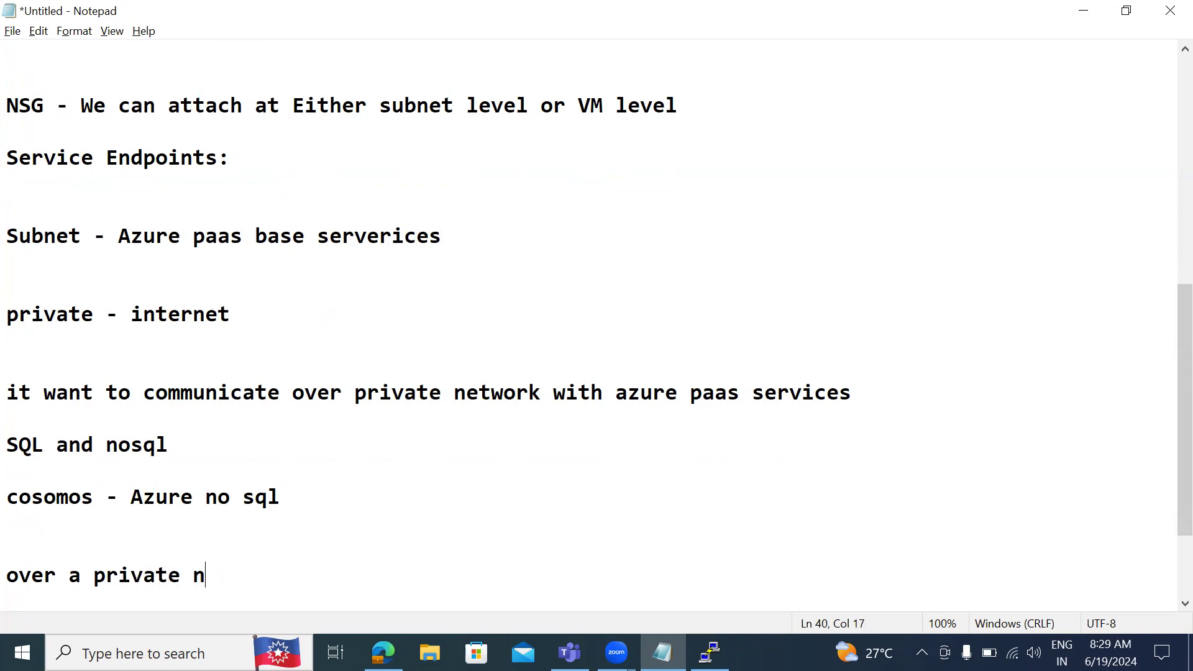
{"action": "type", "text": "etwork"}
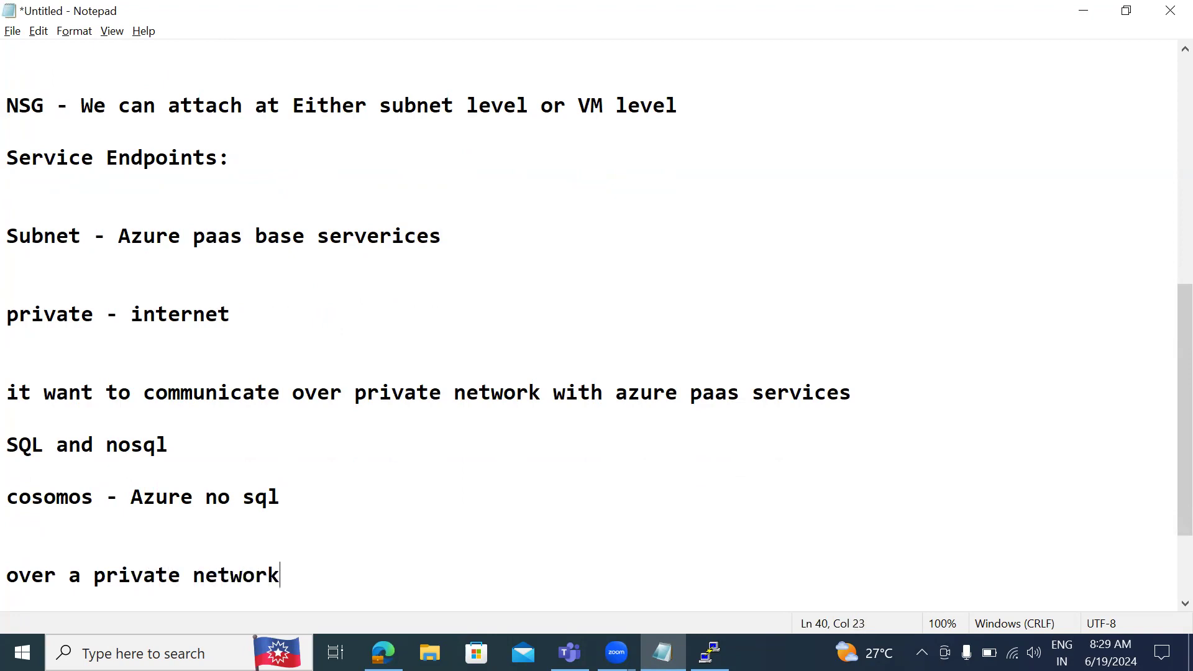
Extend the private network line with "our vm - azure ad" and add "azure sql" on the following line.
{"action": "type", "text": " oru"}
{"action": "key", "text": "BackSpace"}
{"action": "key", "text": "BackSpace"}
{"action": "key", "text": "BackSpace"}
{"action": "key", "text": "BackSpace"}
{"action": "type", "text": "our vm "}
{"action": "type", "text": "- "}
{"action": "type", "text": "azure "}
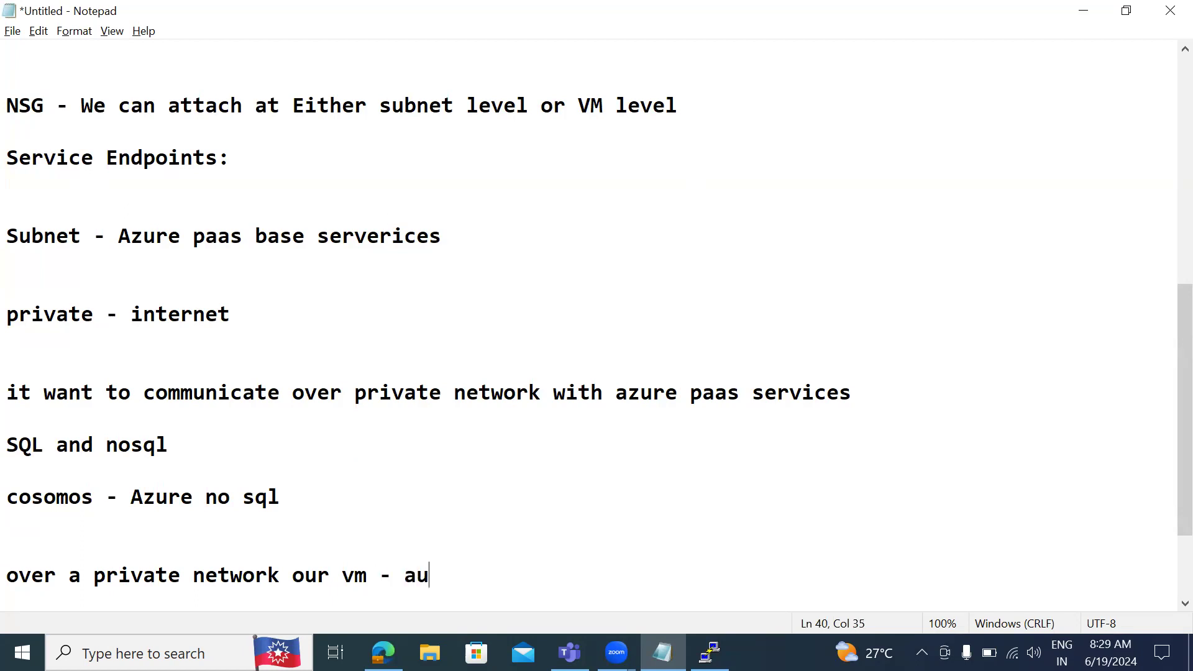
{"action": "type", "text": "ad"}
{"action": "key", "text": "Return"}
{"action": "type", "text": "azure sql"}
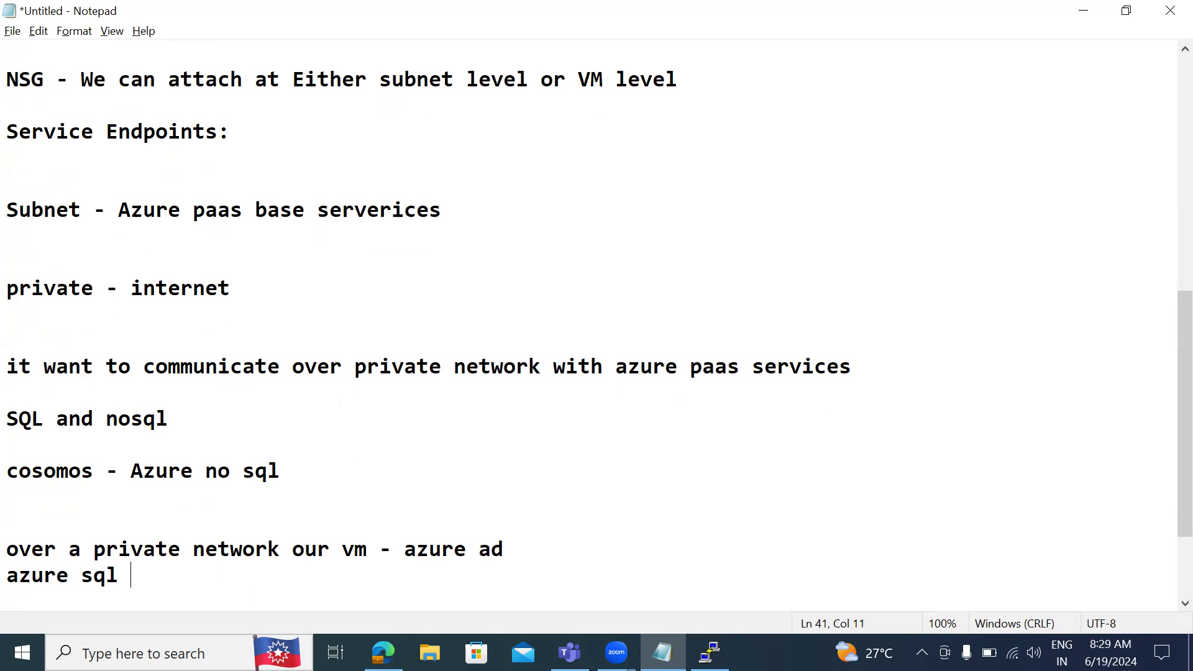
Switch to the Azure portal and add the Microsoft.Sql, Microsoft.Storage, Microsoft.Web and Microsoft.KeyVault service endpoints to the default subnet.
{"action": "left_click", "coordinate": [383, 652]}
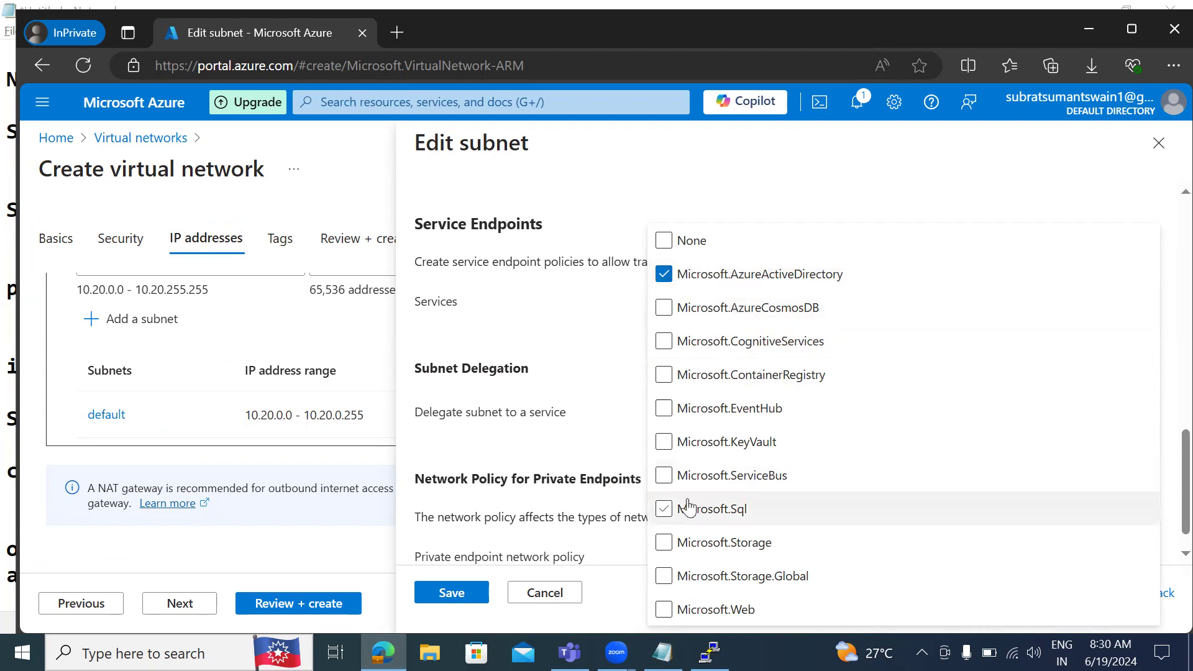
{"action": "left_click", "coordinate": [669, 515]}
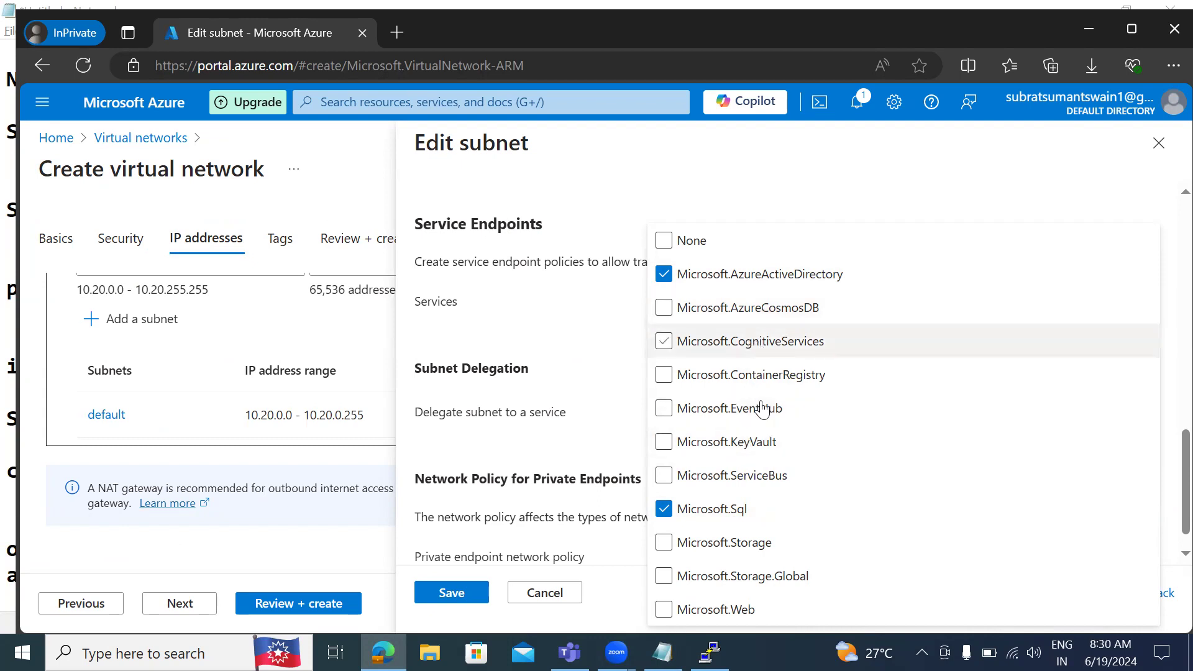
{"action": "left_click", "coordinate": [1166, 492]}
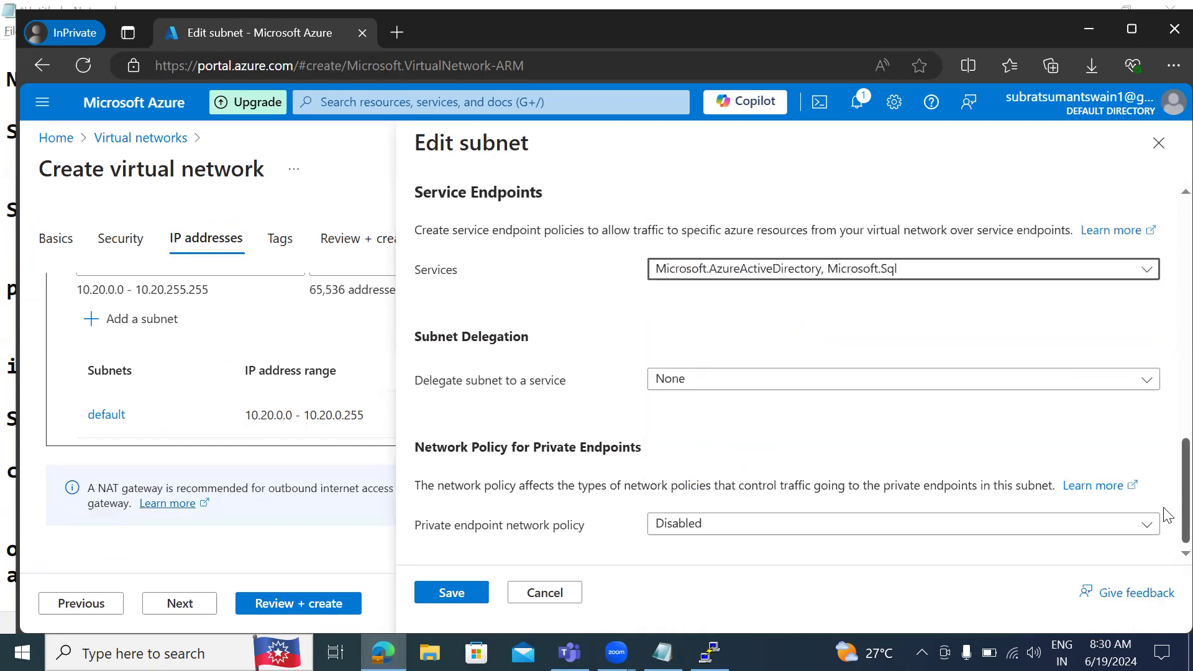
{"action": "left_click", "coordinate": [797, 282]}
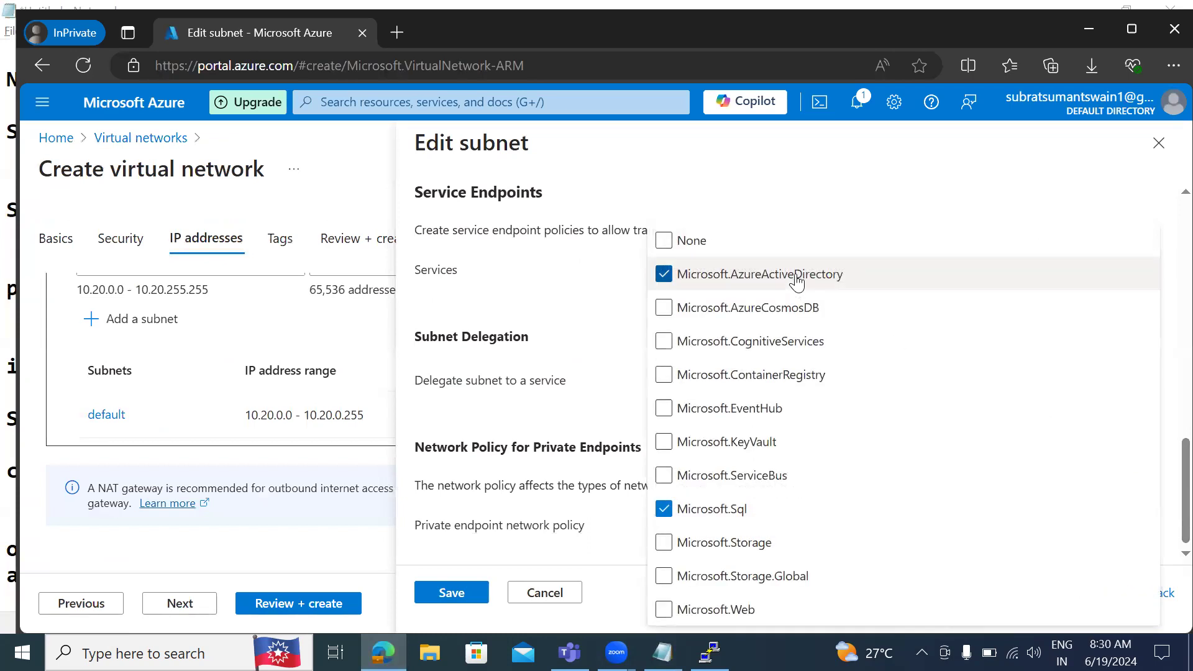
{"action": "left_click", "coordinate": [663, 544]}
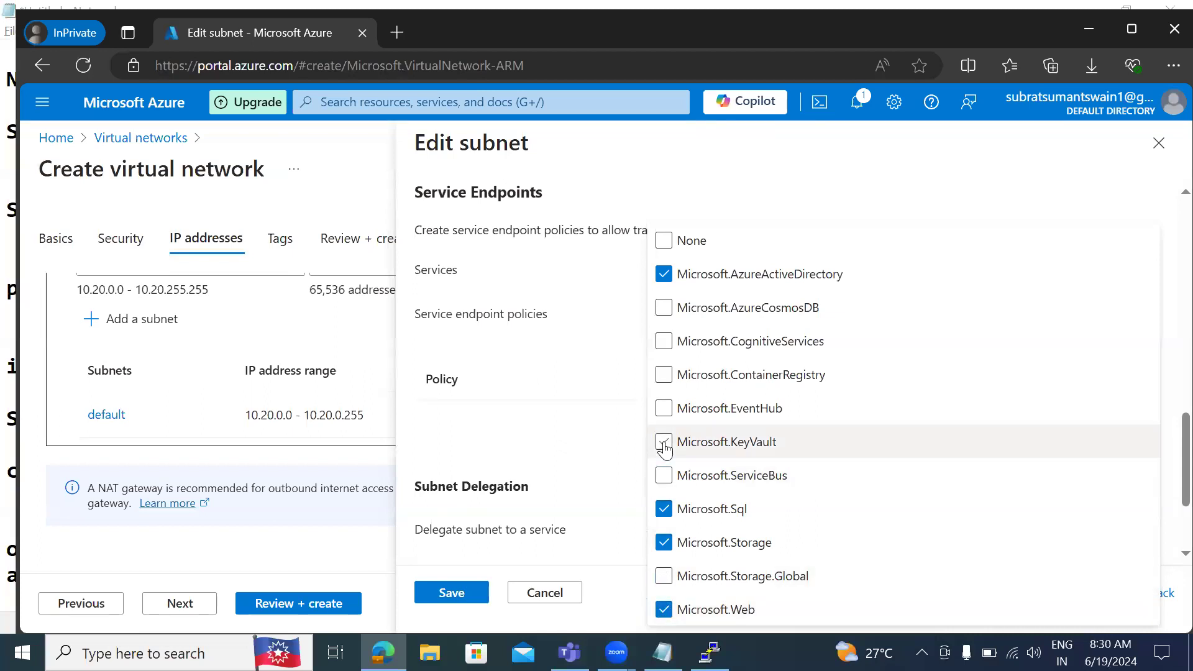
{"action": "left_click", "coordinate": [664, 445]}
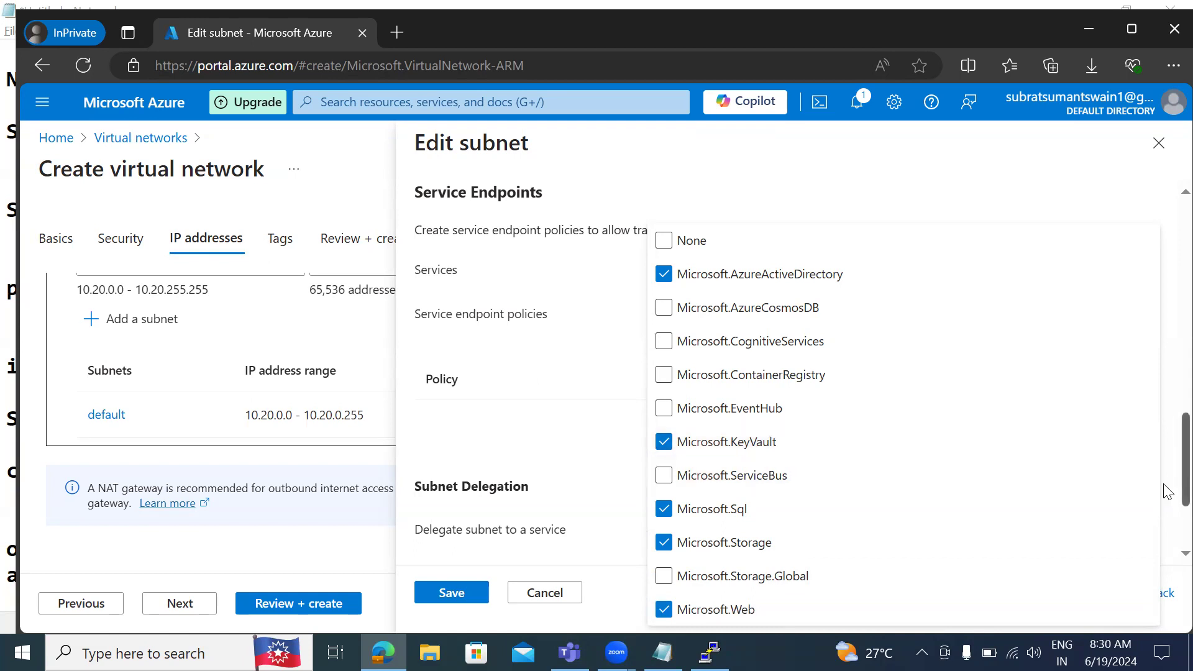
{"action": "scroll", "coordinate": [1166, 495], "scroll_direction": "down", "scroll_amount": 2}
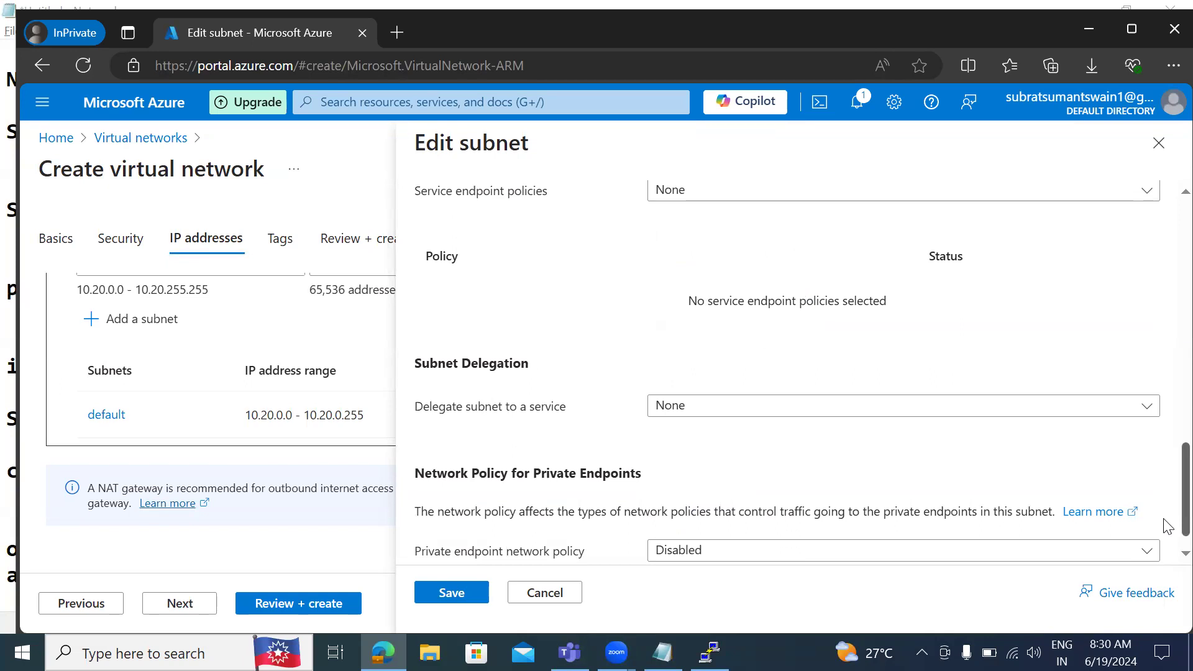
Review the private endpoint network policy options, leave the policy Disabled, and save the default subnet.
{"action": "scroll", "coordinate": [1168, 528], "scroll_direction": "down", "scroll_amount": 1}
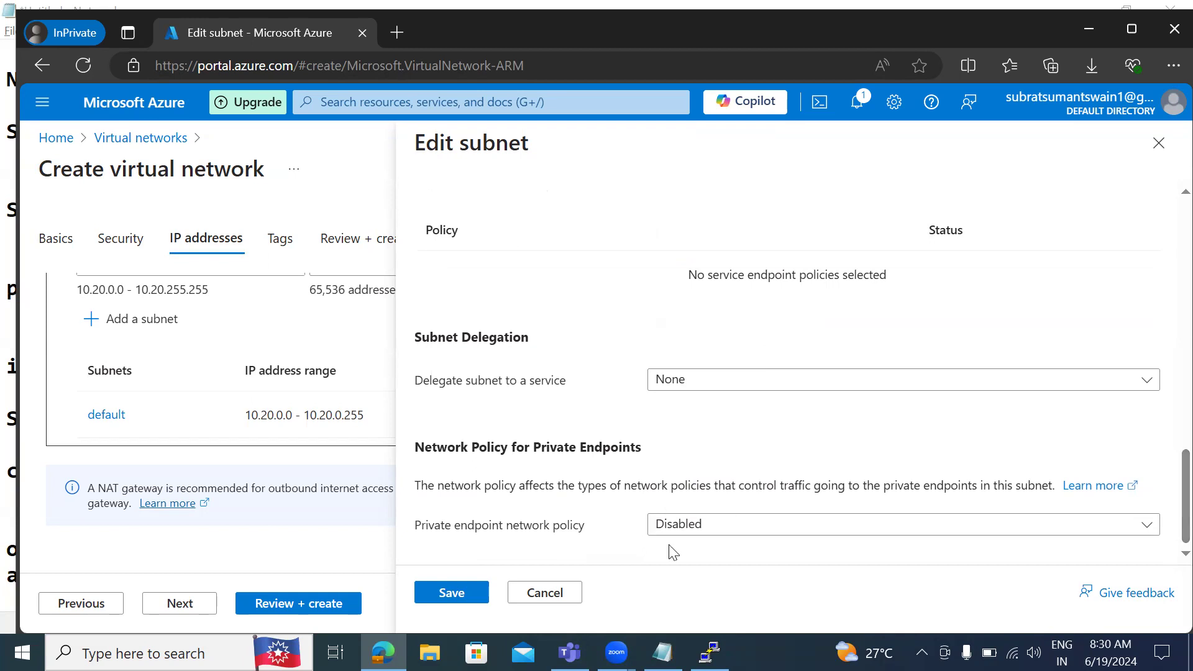
{"action": "left_click", "coordinate": [686, 531]}
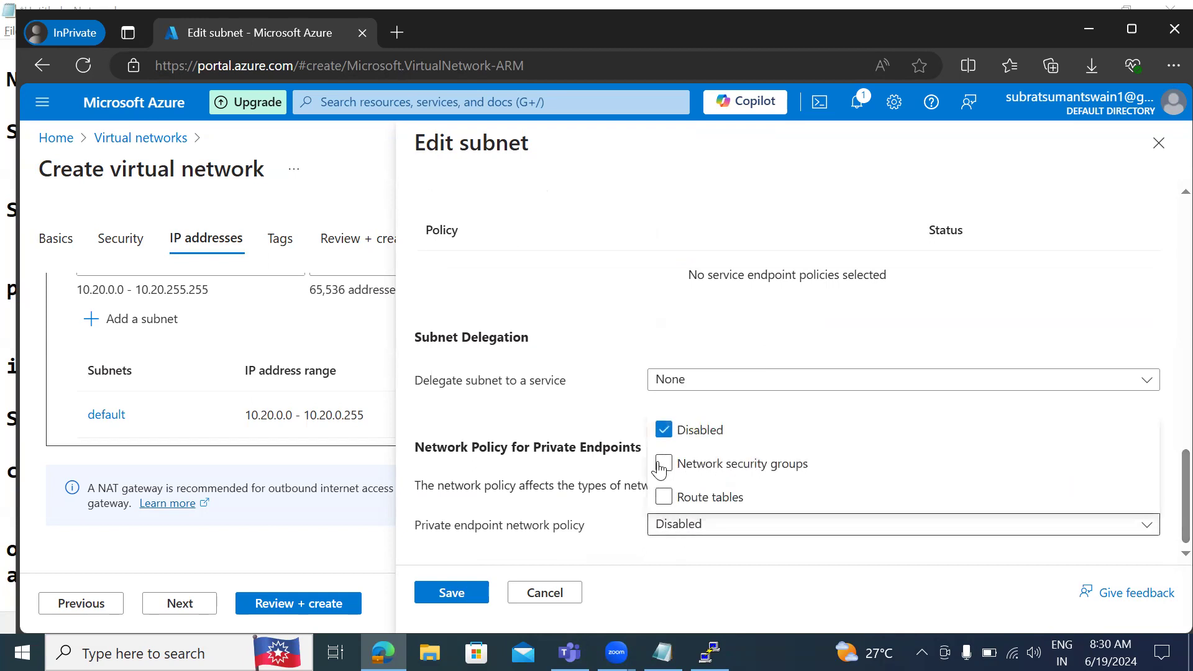
{"action": "left_click", "coordinate": [625, 549]}
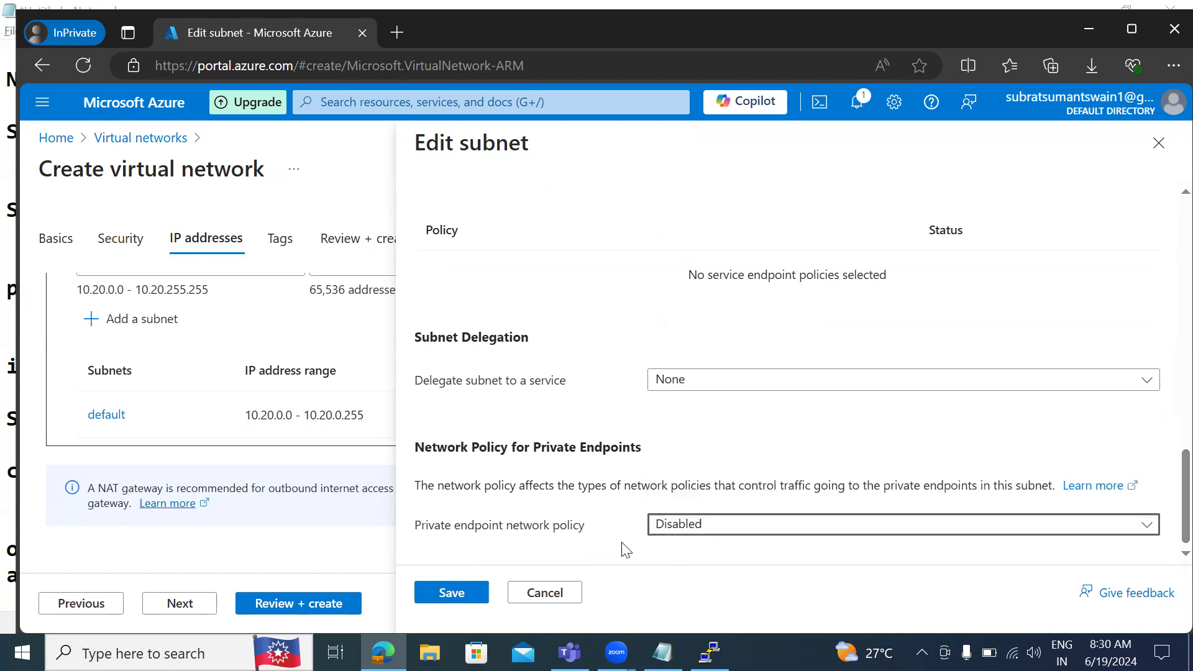
{"action": "left_click", "coordinate": [451, 595]}
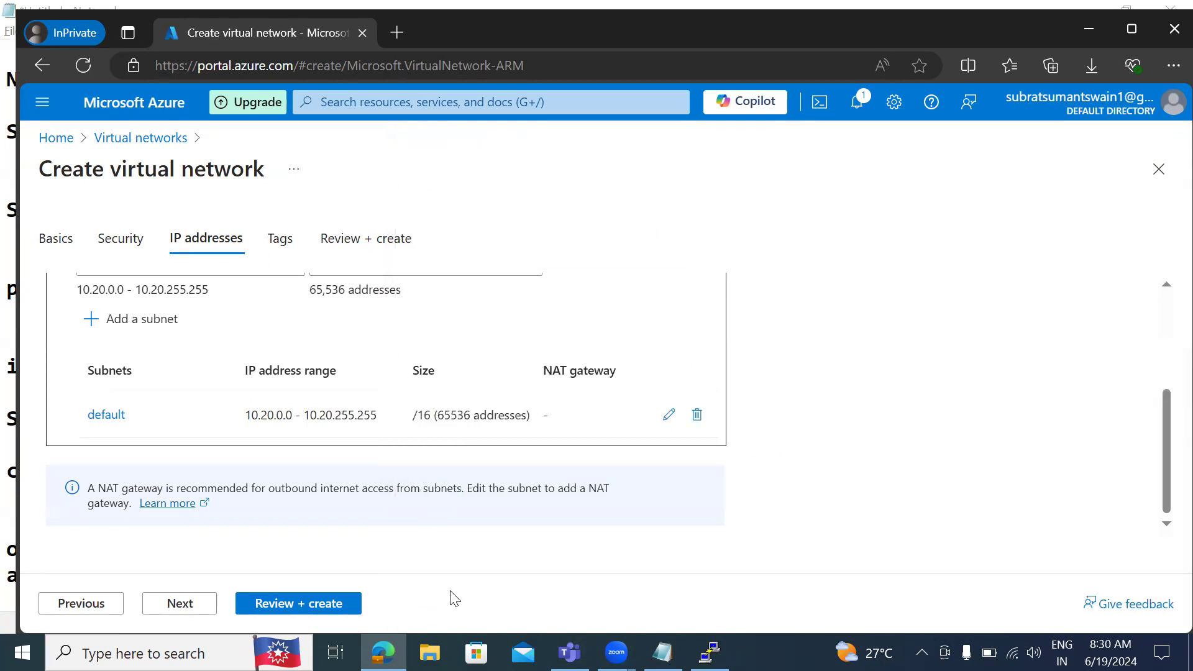
Switch to Notepad and add five line breaks below the "azure sql" line.
{"action": "left_click", "coordinate": [663, 652]}
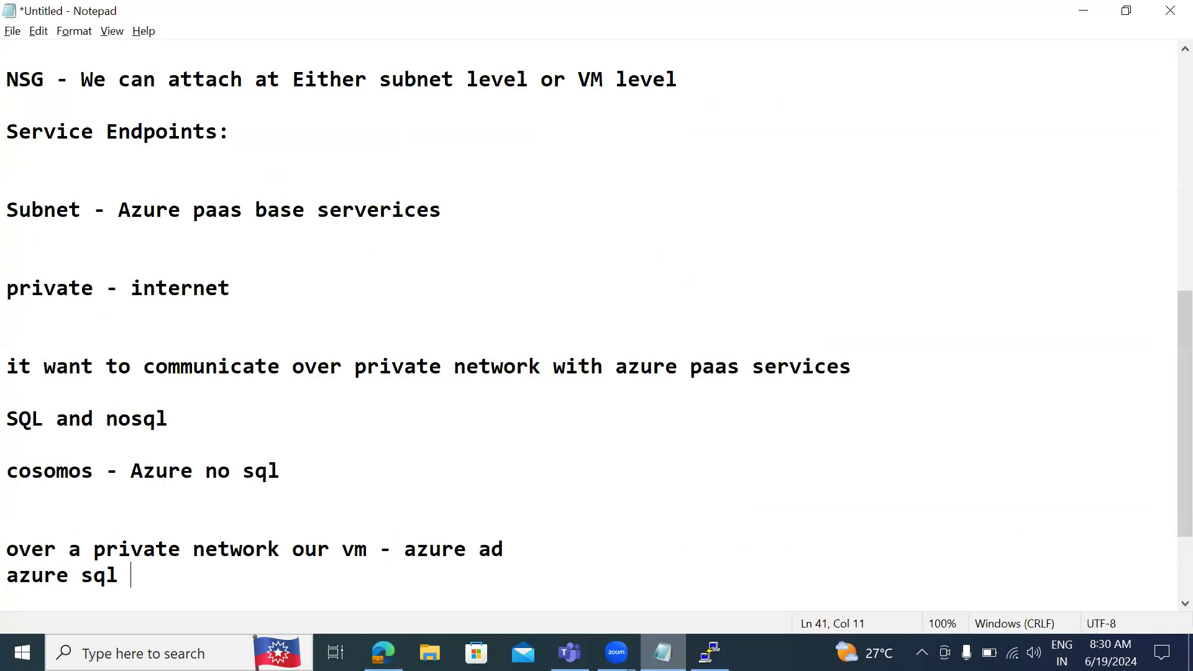
{"action": "key", "text": "Return"}
{"action": "key", "text": "Return"}
{"action": "key", "text": "Return"}
{"action": "key", "text": "Return"}
{"action": "key", "text": "Return"}
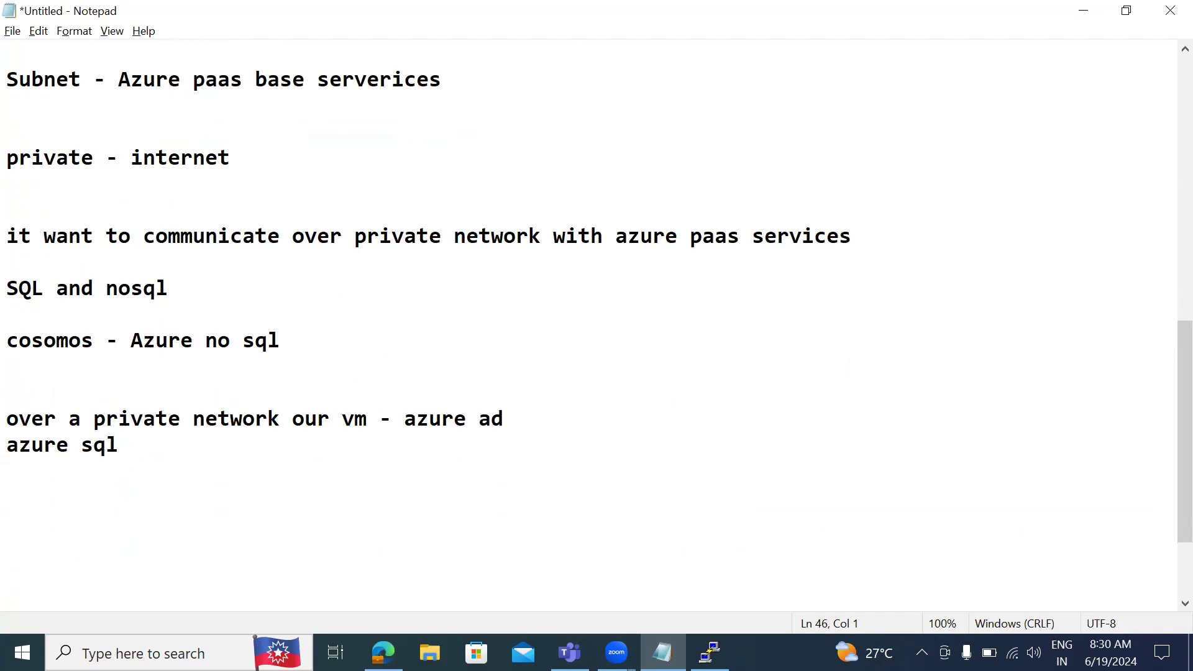
Return to the Azure portal, review the virtual network configuration, and create azure-vnet.
{"action": "left_click", "coordinate": [164, 563]}
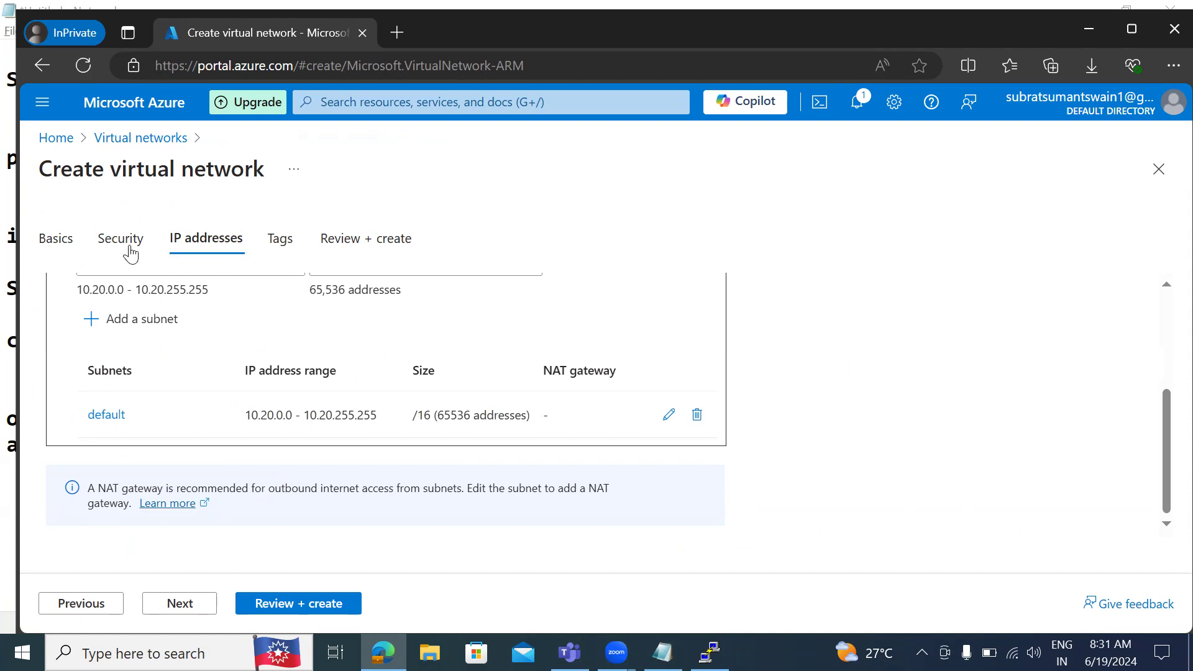
{"action": "left_click", "coordinate": [291, 608]}
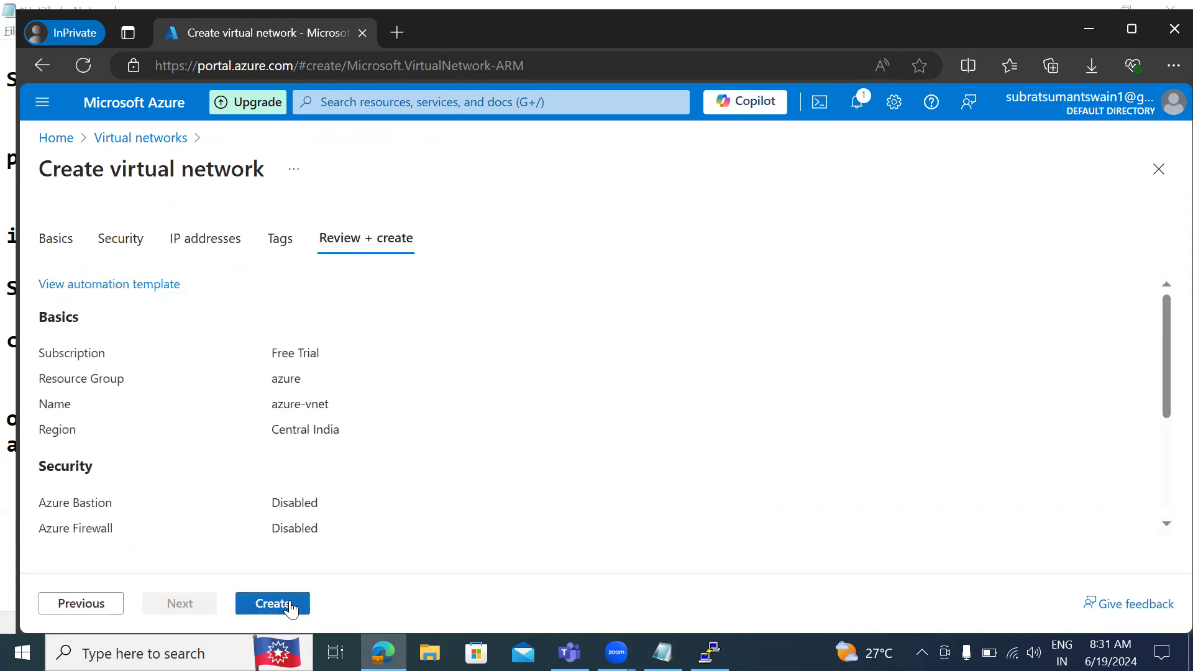
{"action": "left_click", "coordinate": [291, 606]}
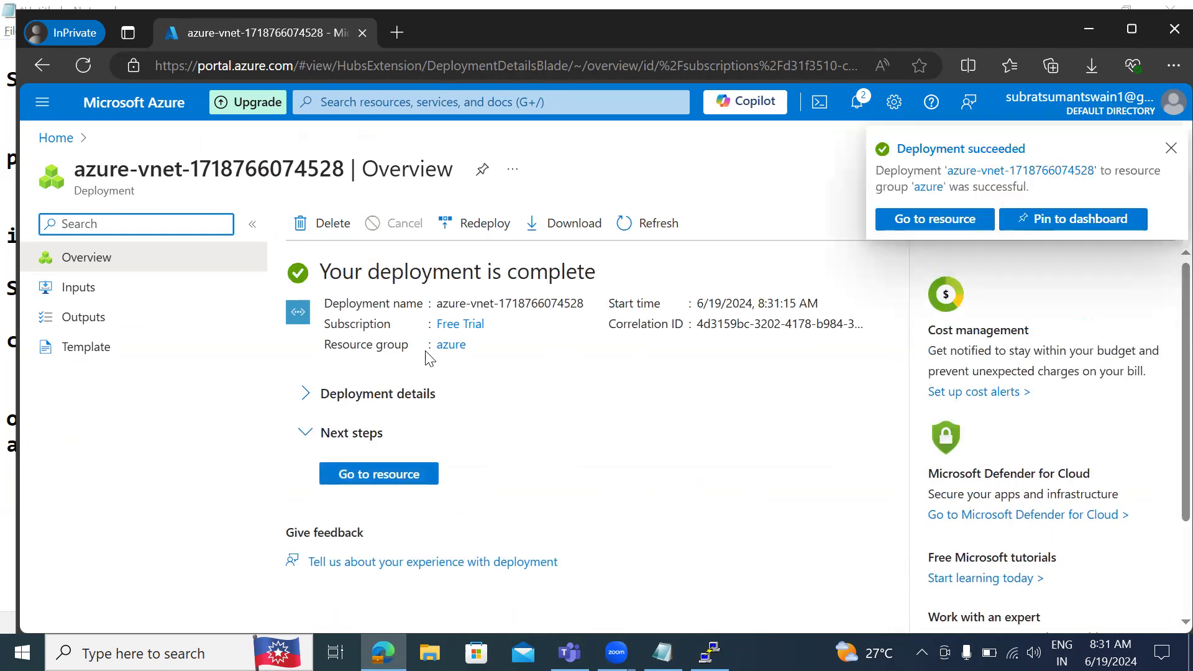
Open the deployed azure-vnet resource, go to its default subnet and examine the subnet's security settings.
{"action": "left_click", "coordinate": [943, 225]}
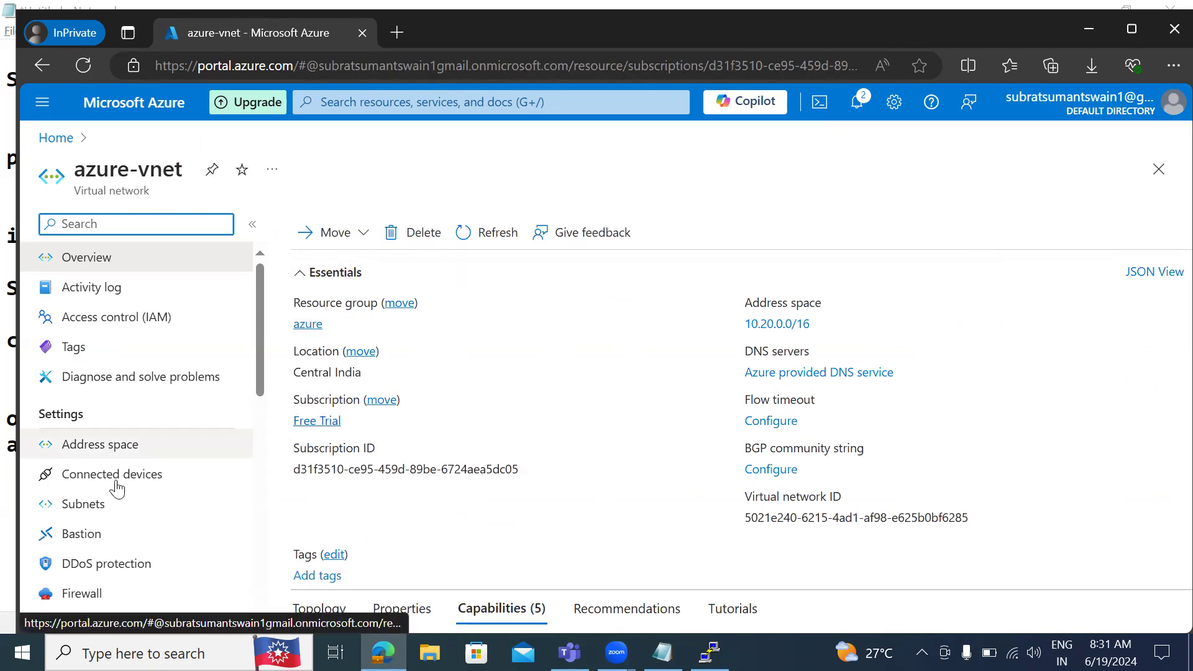
{"action": "left_click", "coordinate": [98, 508]}
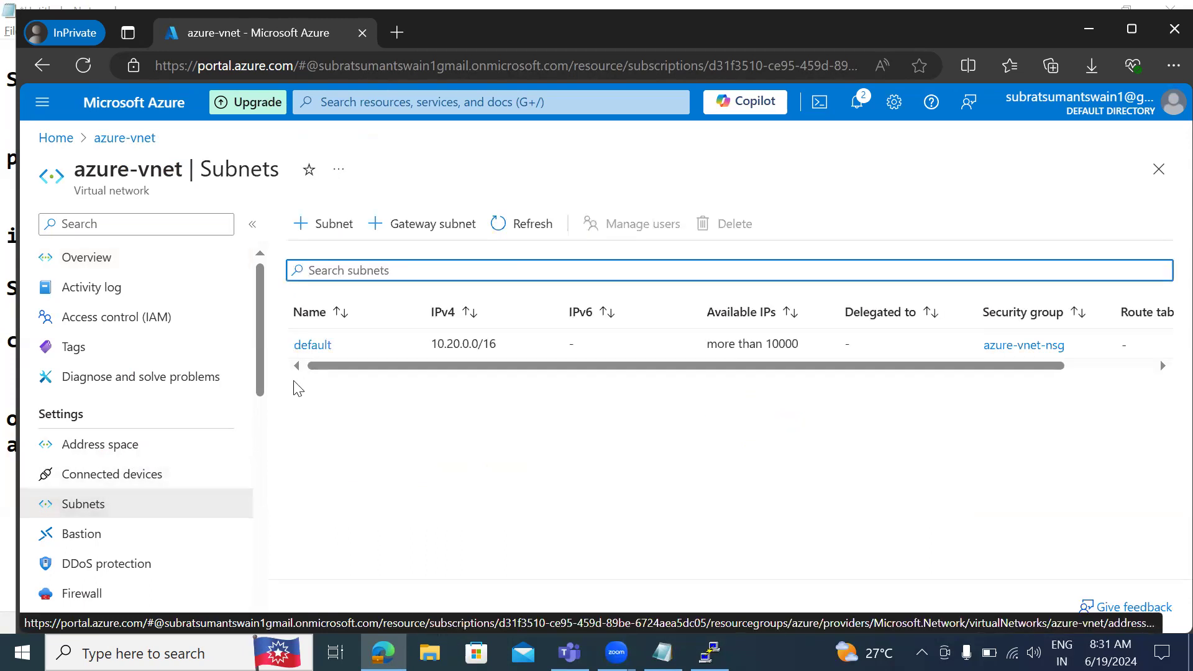
{"action": "left_click", "coordinate": [312, 348]}
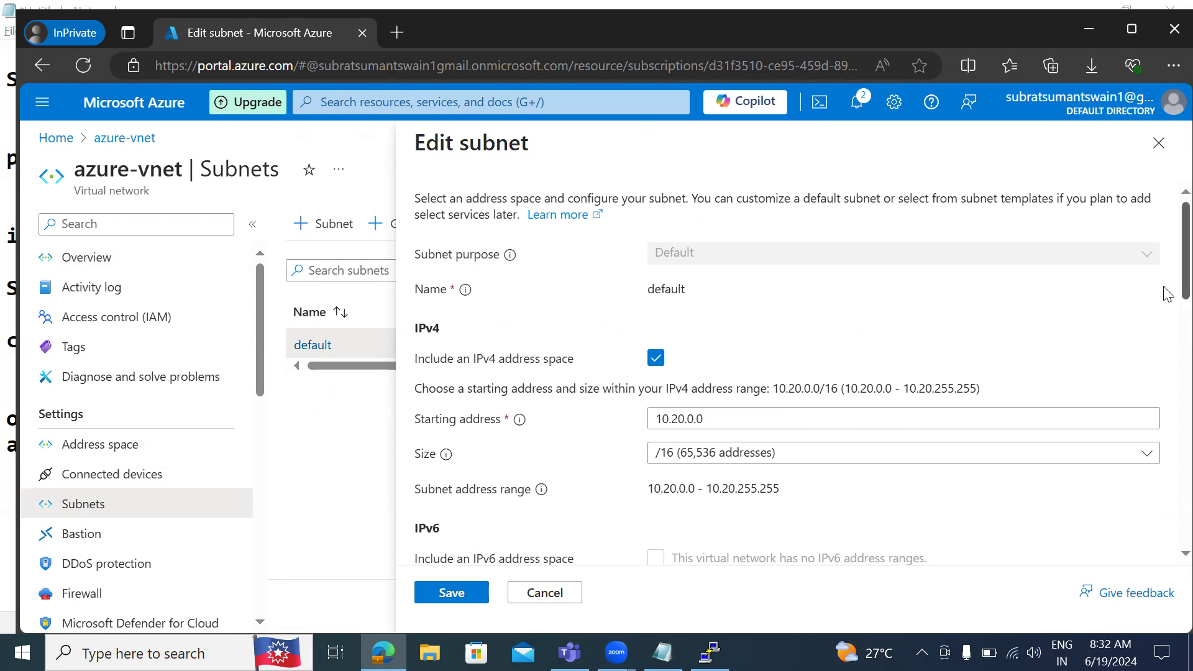
{"action": "scroll", "coordinate": [1167, 299], "scroll_direction": "down", "scroll_amount": 7}
{"action": "scroll", "coordinate": [1167, 404], "scroll_direction": "down", "scroll_amount": 3}
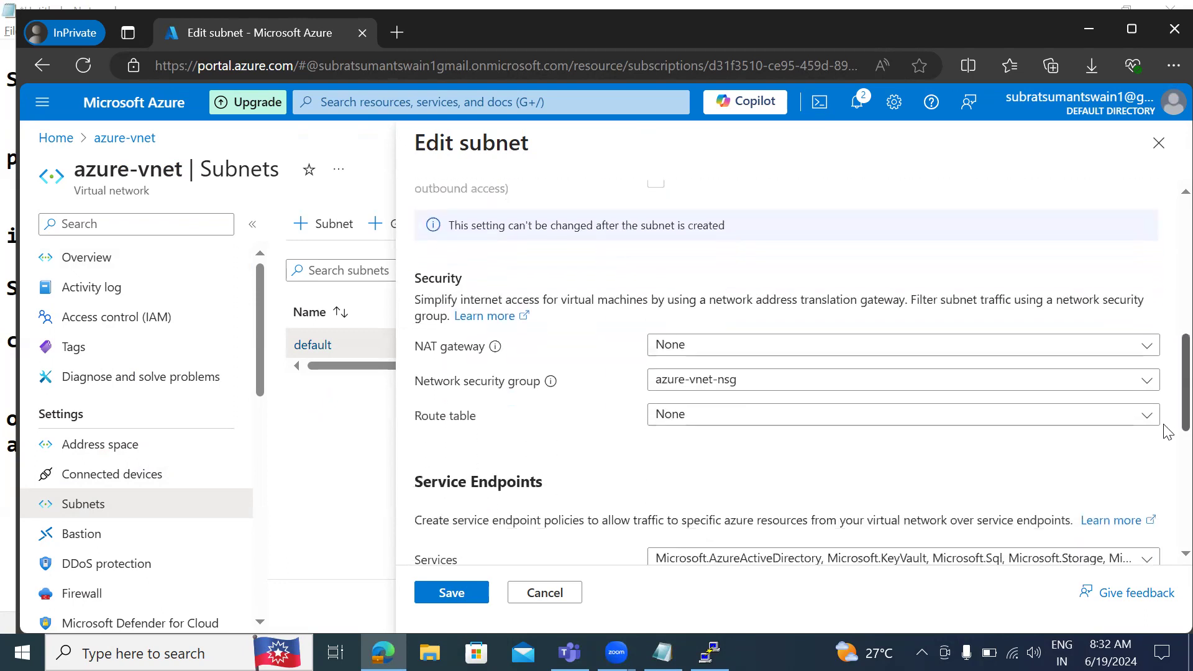
{"action": "left_click_drag", "start_coordinate": [1163, 425], "coordinate": [1163, 431]}
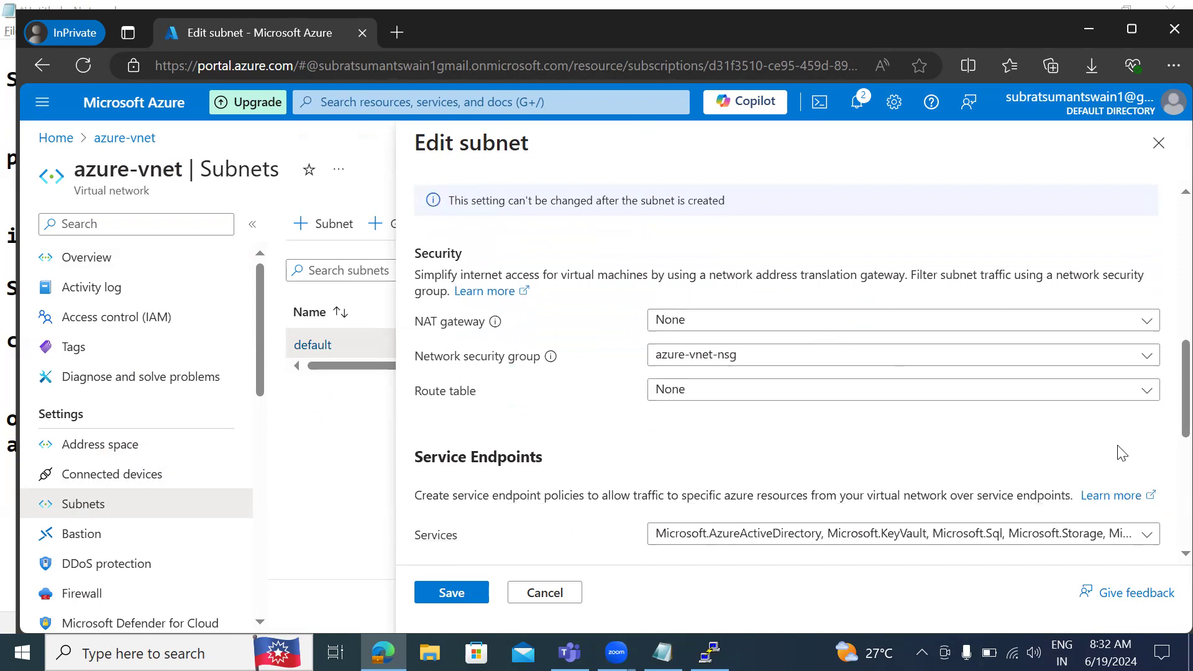
{"action": "left_click_drag", "start_coordinate": [1167, 420], "coordinate": [1166, 461]}
Examine the default subnet's selected service endpoints and the available service endpoint policies without changing them.
{"action": "left_click", "coordinate": [815, 376]}
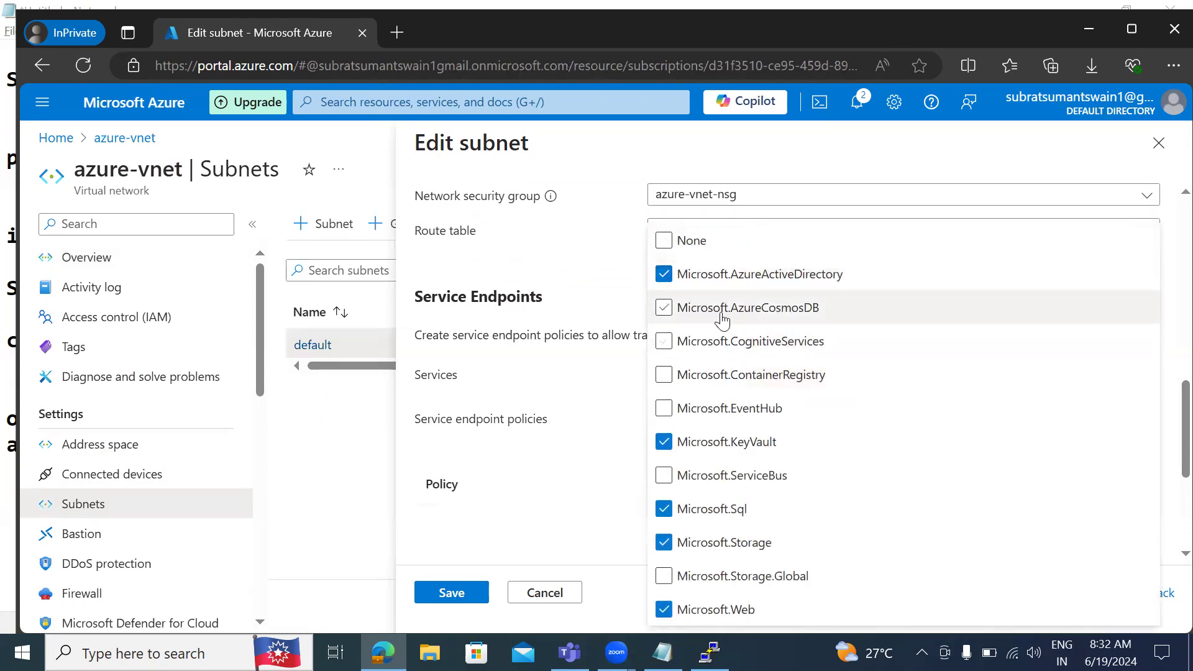
{"action": "left_click", "coordinate": [565, 459]}
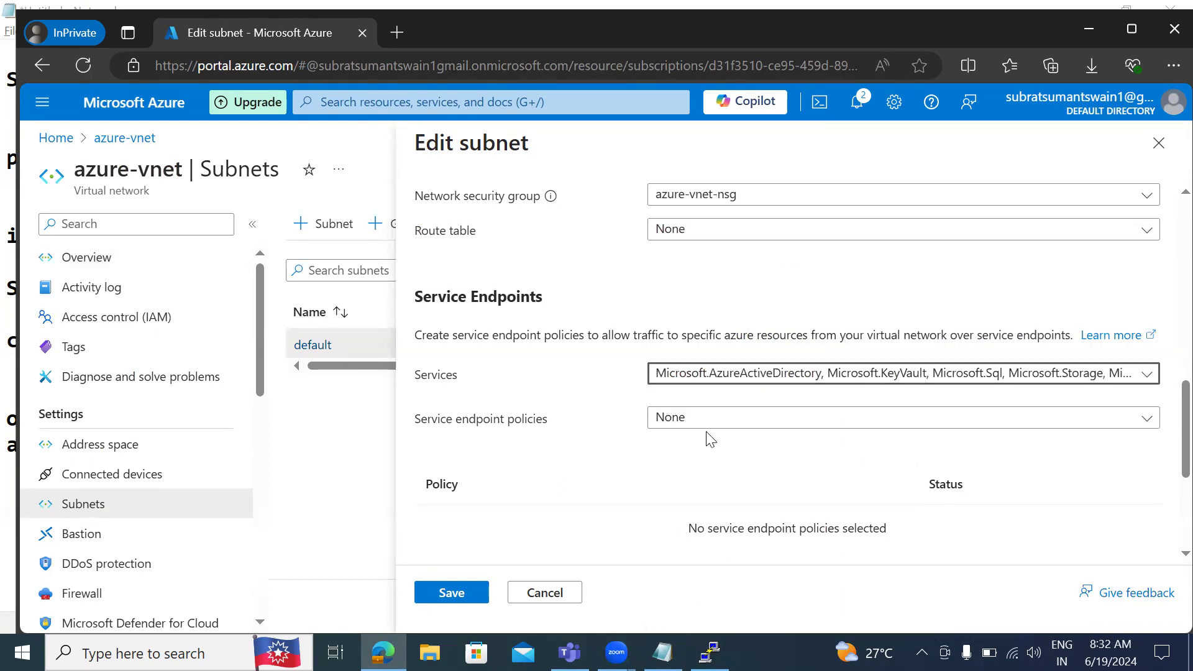
{"action": "left_click", "coordinate": [726, 419]}
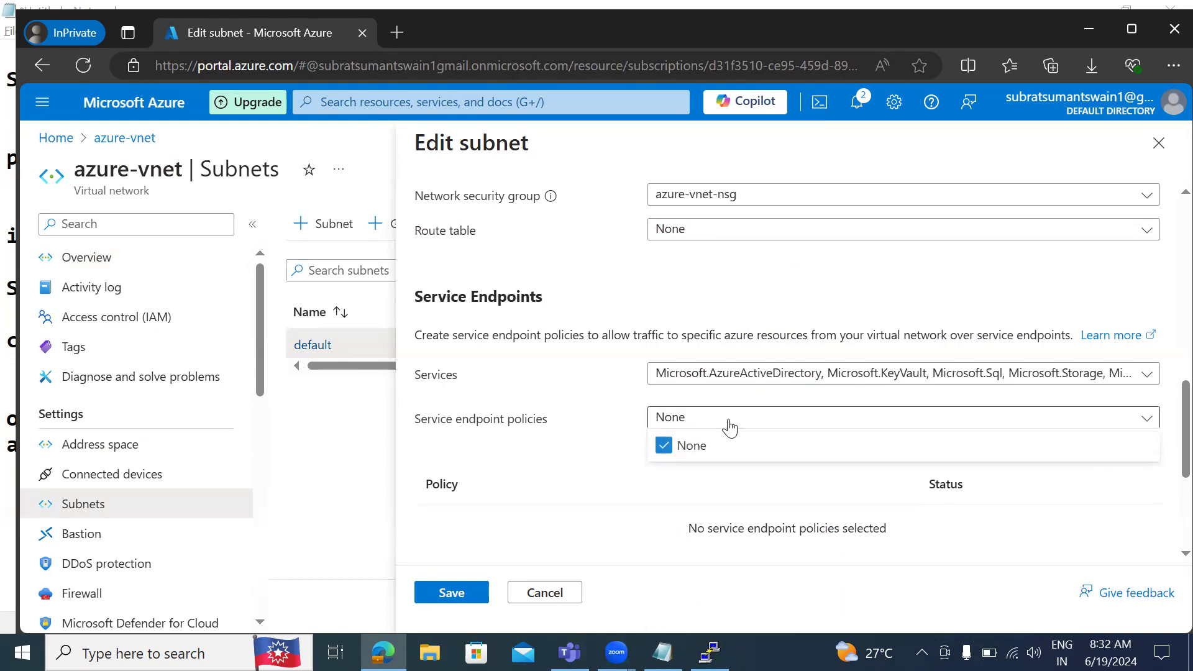
{"action": "left_click", "coordinate": [674, 476]}
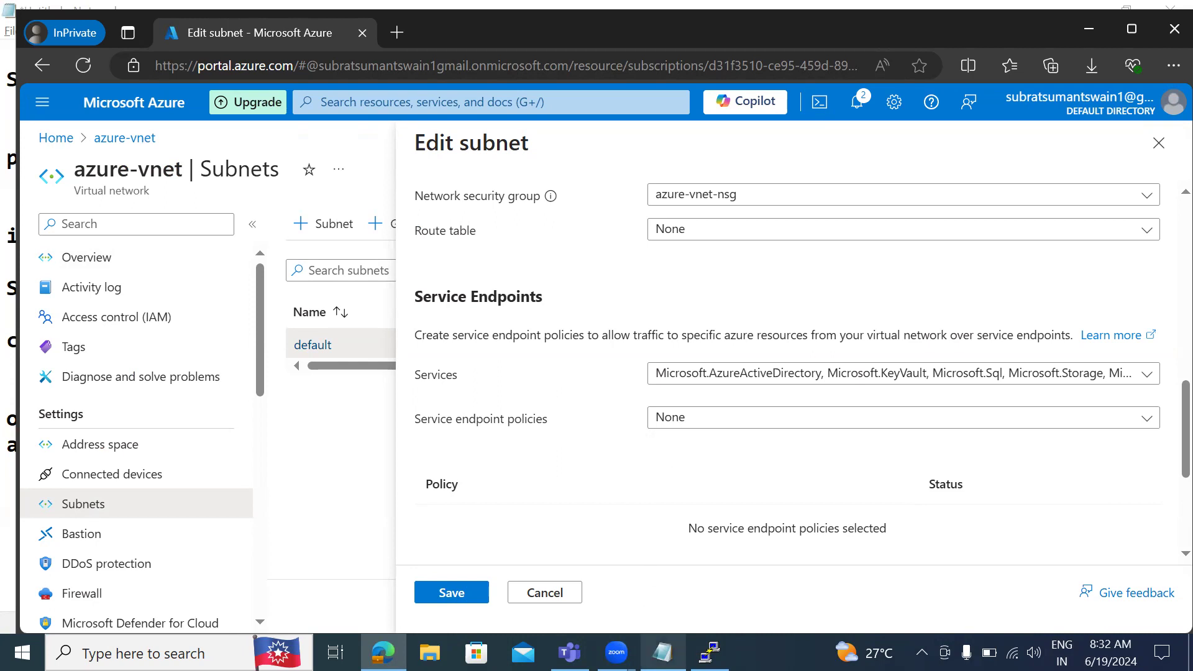
Switch to Notepad and list "NAT Gatewway", "Route table" and "VNET peering" on separate lines below the "azure sql" line.
{"action": "left_click", "coordinate": [662, 652]}
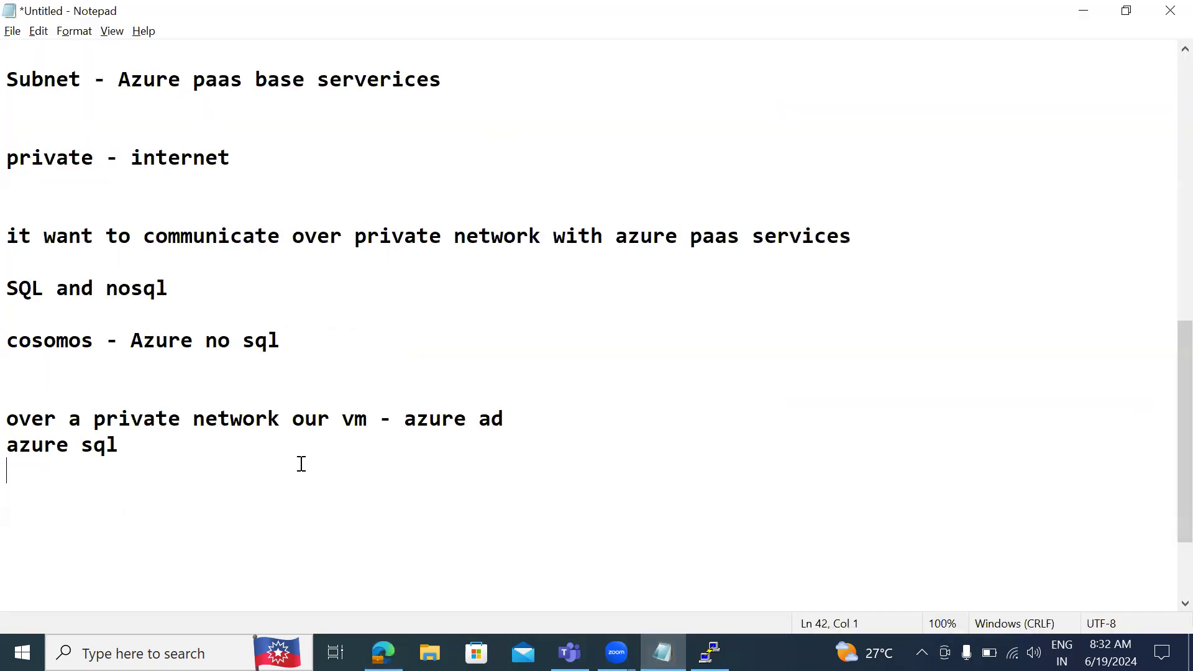
{"action": "key", "text": "Return"}
{"action": "key", "text": "Return"}
{"action": "type", "text": "NA"}
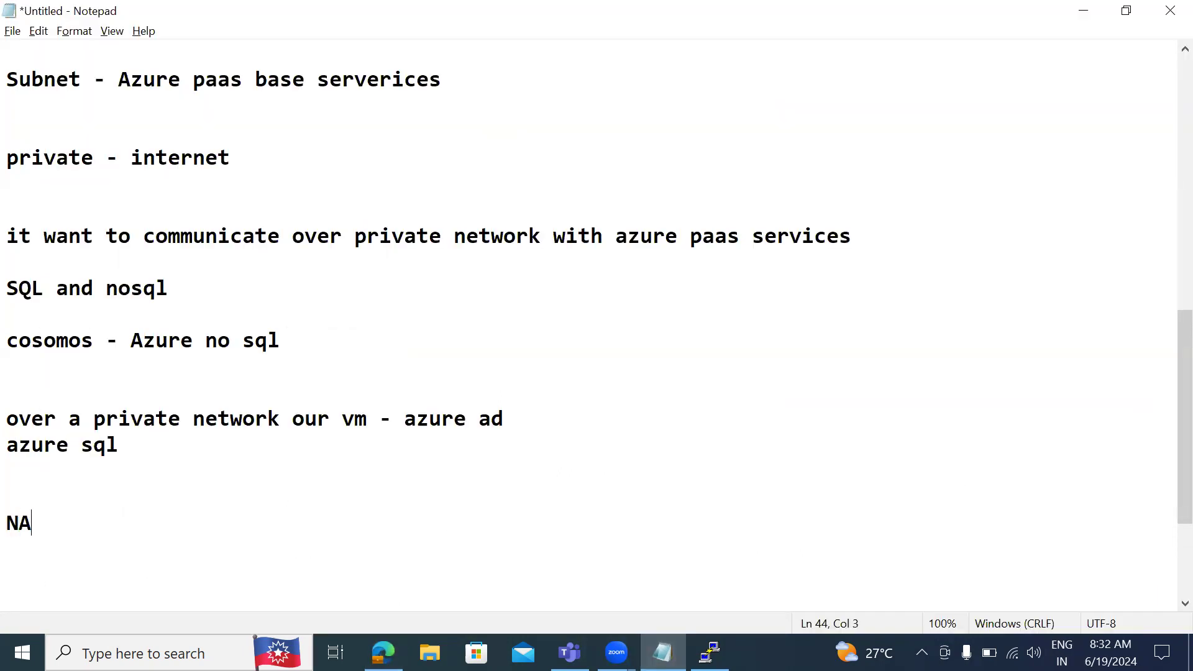
{"action": "type", "text": "T Gatewway"}
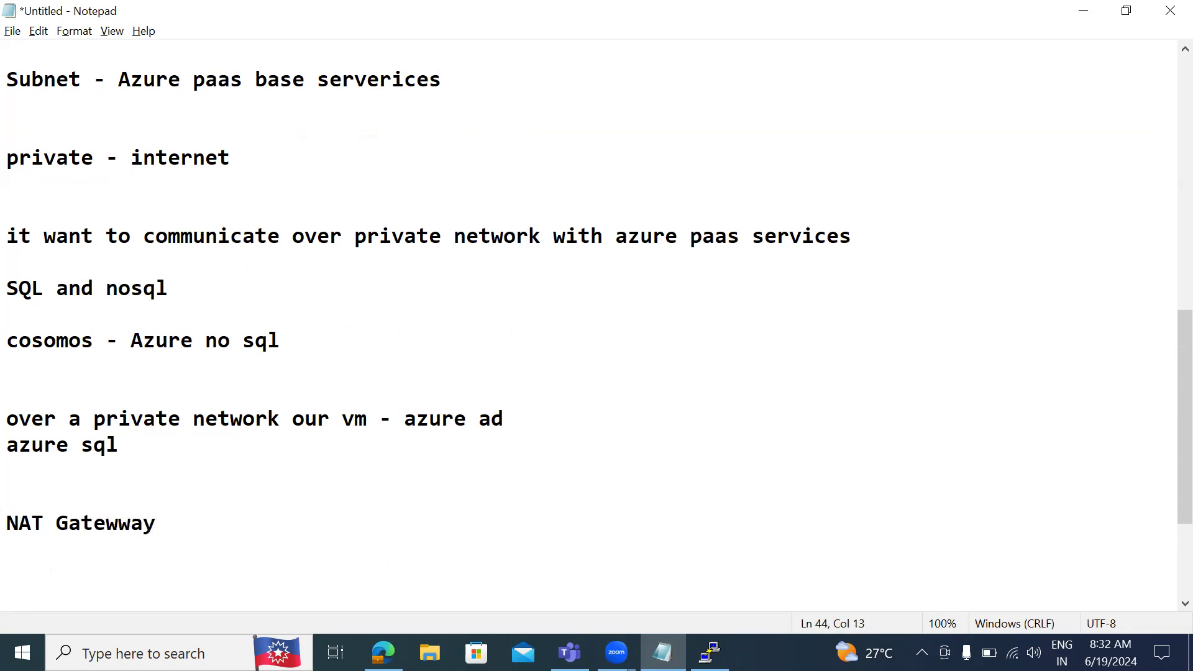
{"action": "key", "text": "Return"}
{"action": "type", "text": "Ro"}
{"action": "type", "text": "ute table"}
{"action": "key", "text": "Return"}
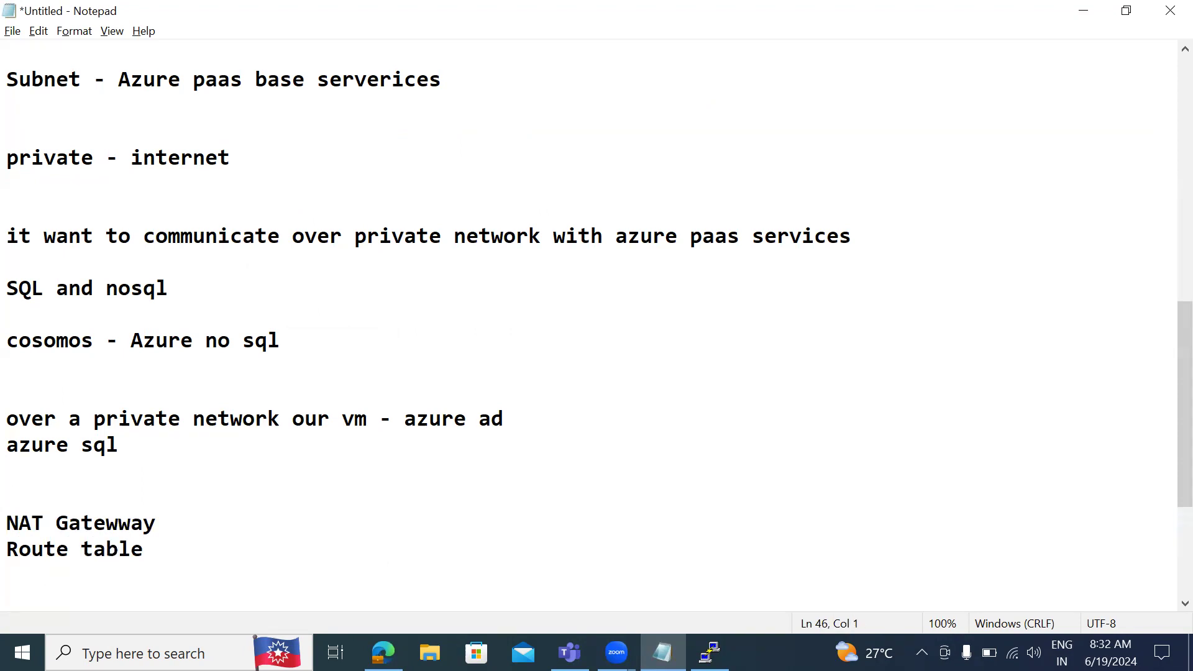
{"action": "type", "text": "VNET p"}
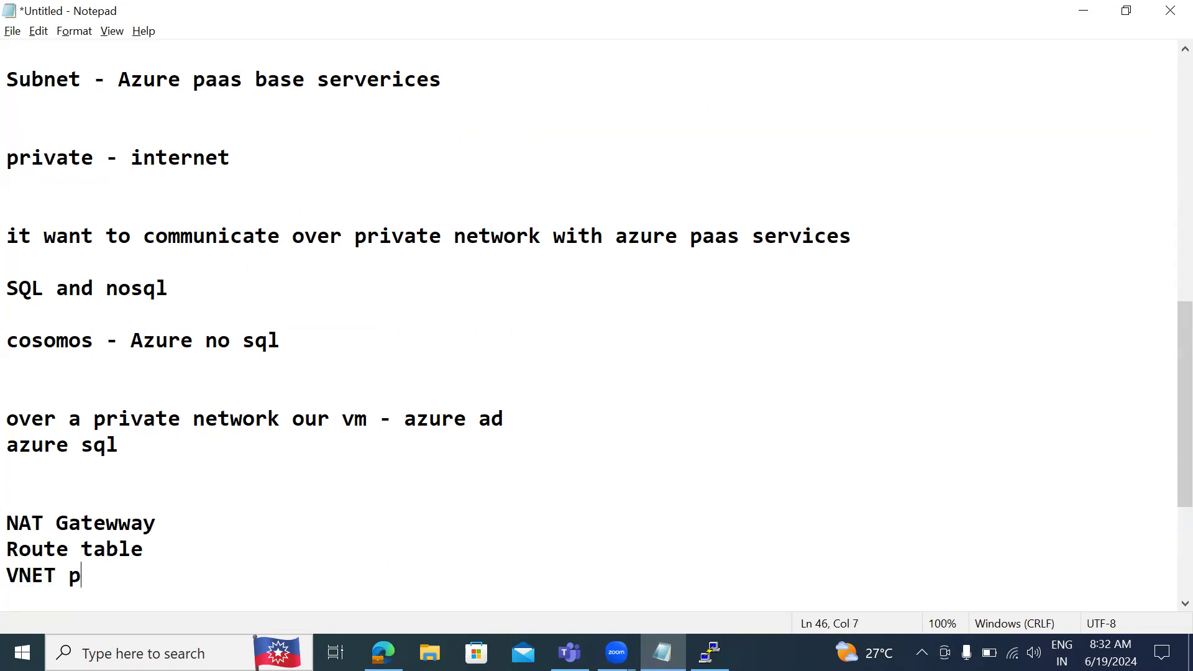
{"action": "type", "text": "eering"}
{"action": "key", "text": "Return"}
{"action": "key", "text": "Return"}
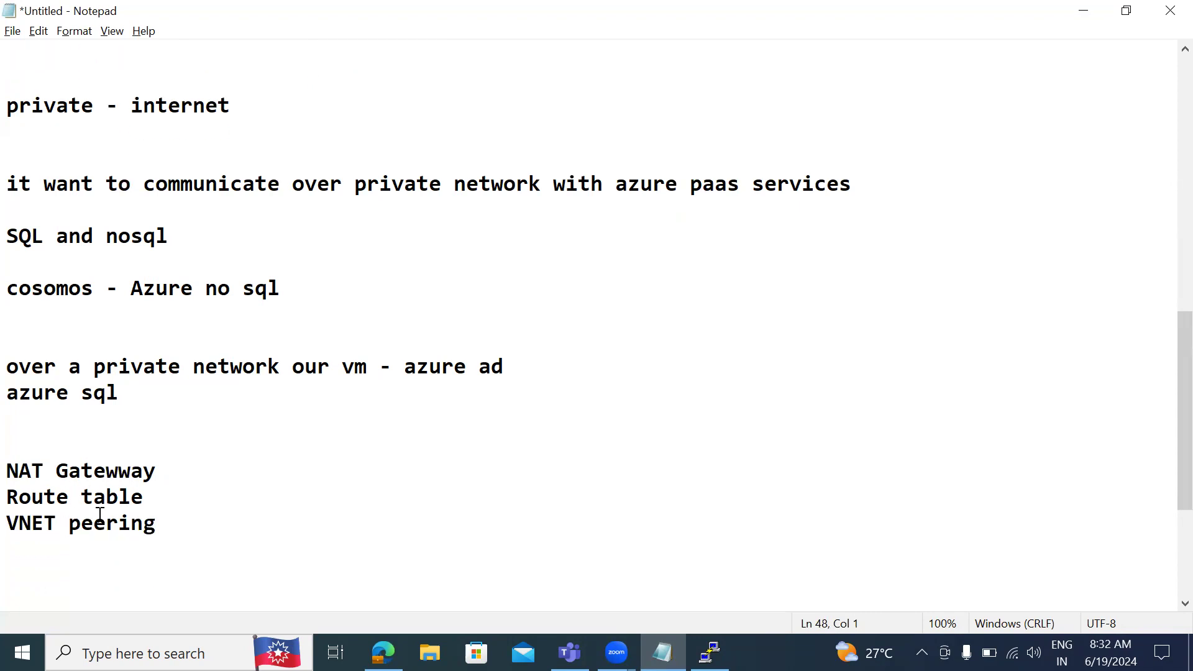
Below the "VNET peering" line, add the note "VNET - if we have 4 subnets each vm in each subnet".
{"action": "key", "text": "Return"}
{"action": "key", "text": "Return"}
{"action": "type", "text": "VNET"}
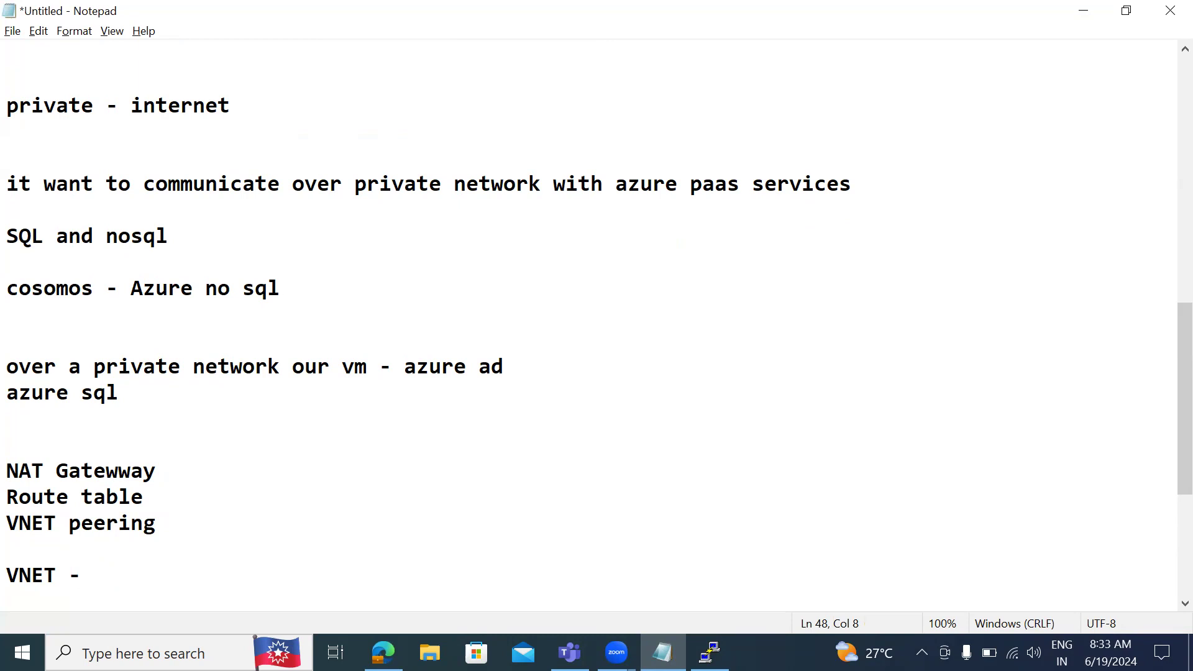
{"action": "type", "text": "- if we have 4 subnets each vm in each subnet"}
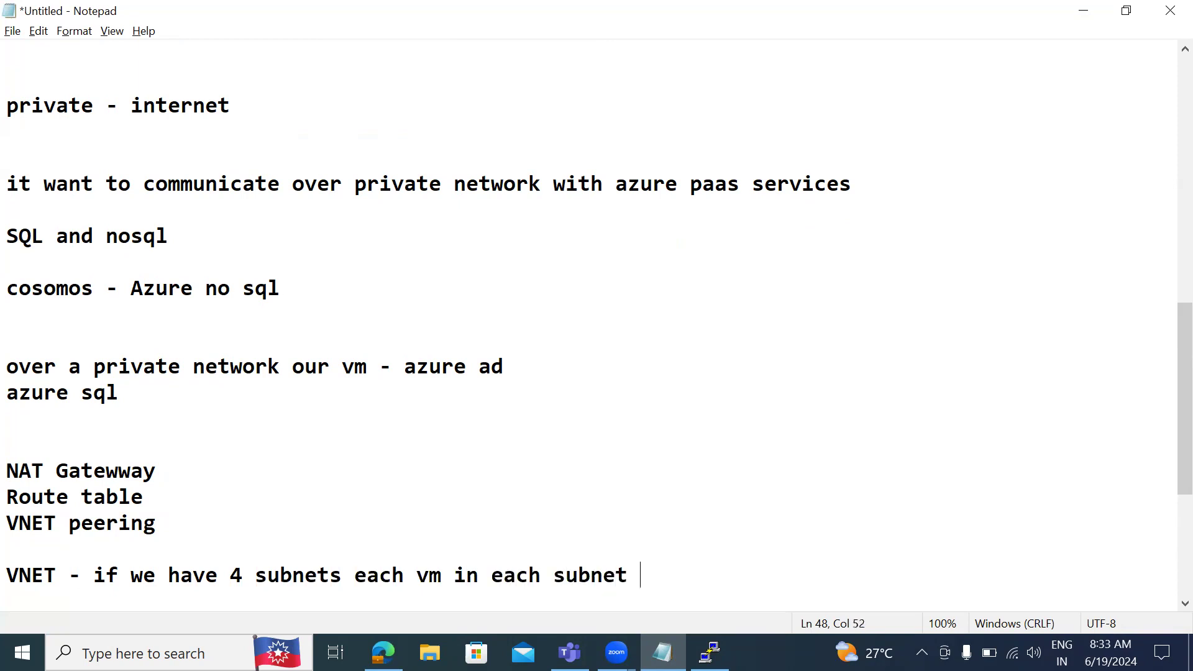
Continue the VNET note on a new line with "everyting can communicate with other vm", followed by a blank line.
{"action": "key", "text": "Return"}
{"action": "type", "text": "ev"}
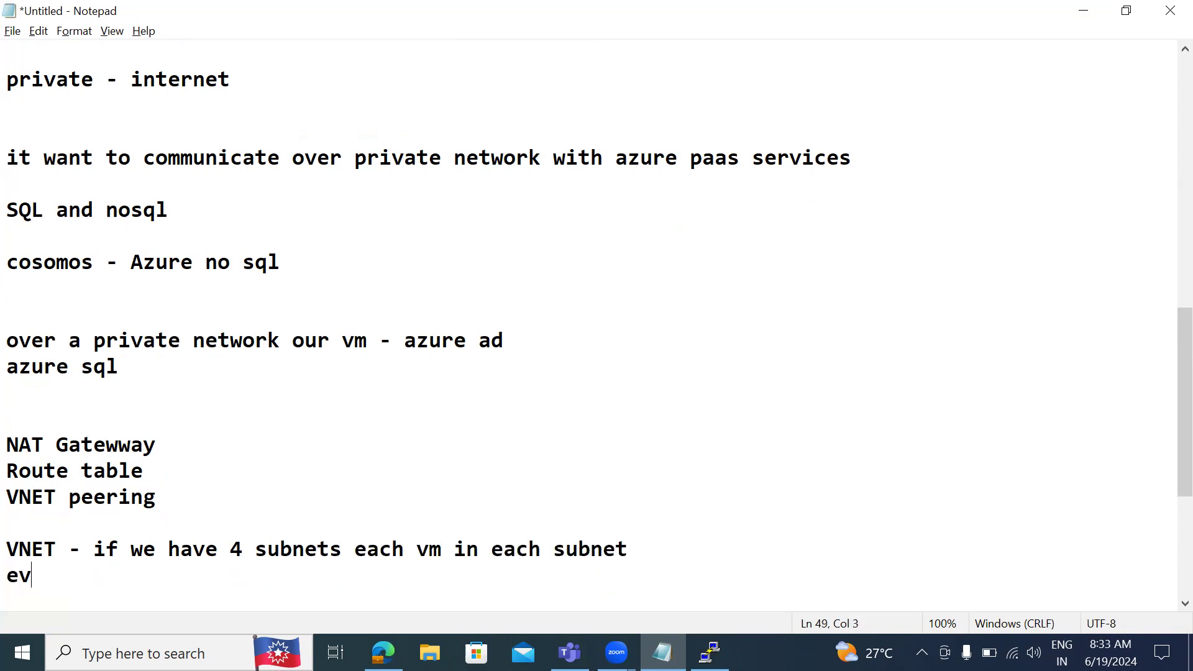
{"action": "type", "text": "eryting can "}
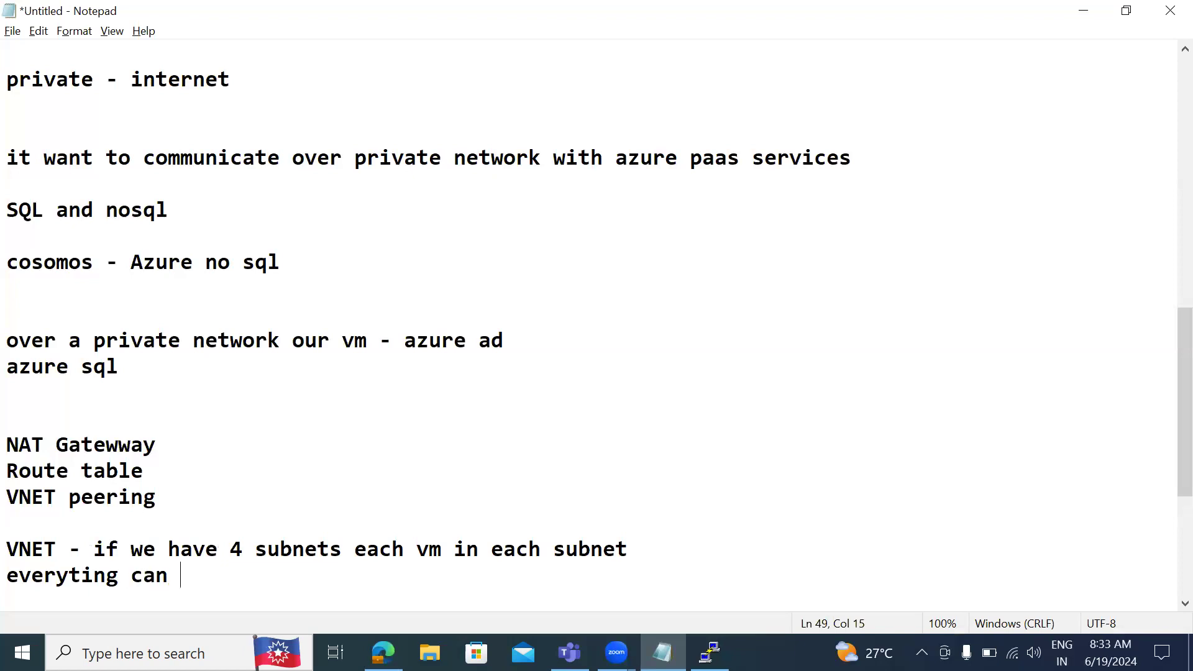
{"action": "type", "text": "communicate wit"}
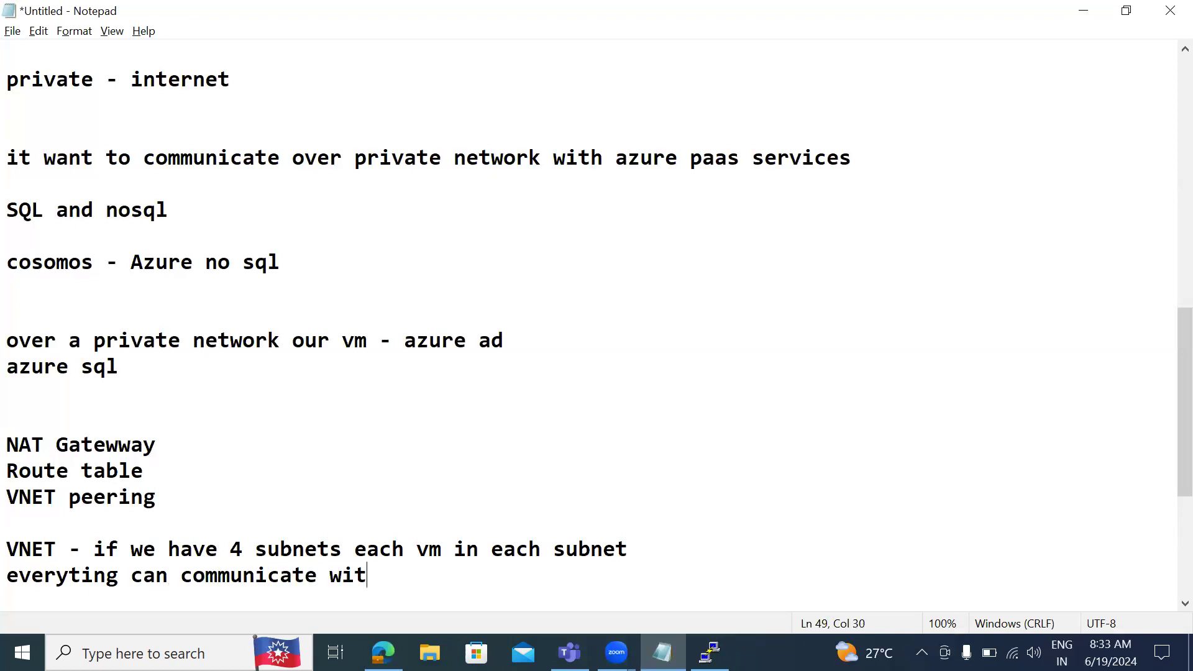
{"action": "type", "text": "h other vn"}
{"action": "key", "text": "BackSpace"}
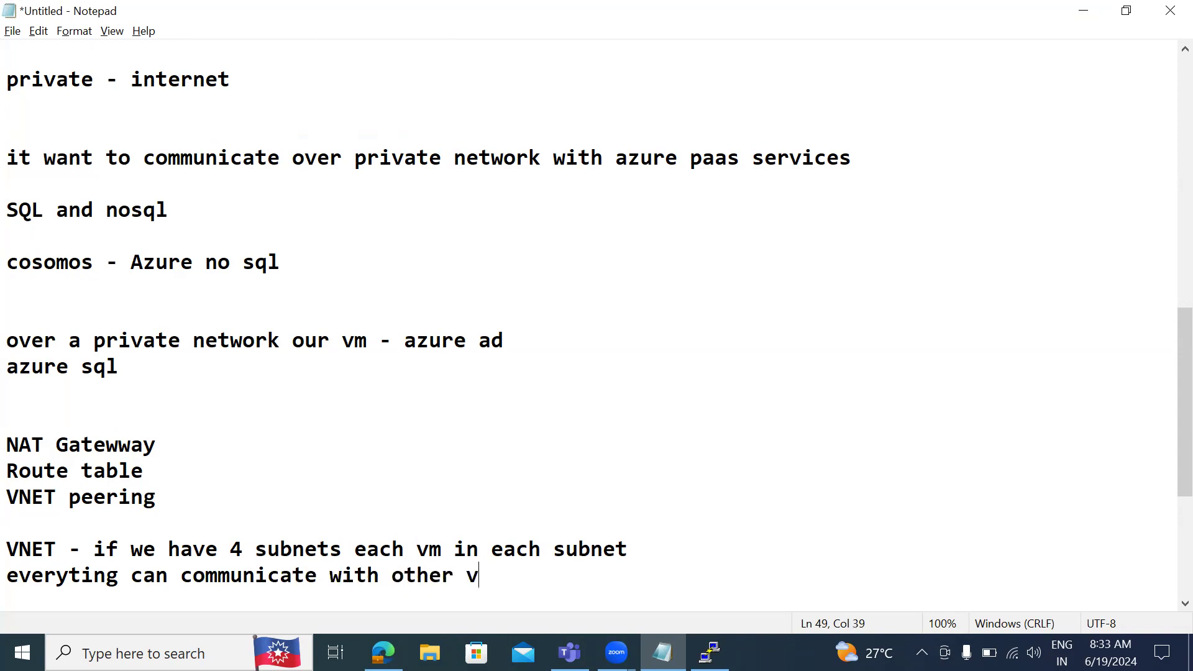
{"action": "type", "text": "m"}
{"action": "key", "text": "Return"}
{"action": "key", "text": "Return"}
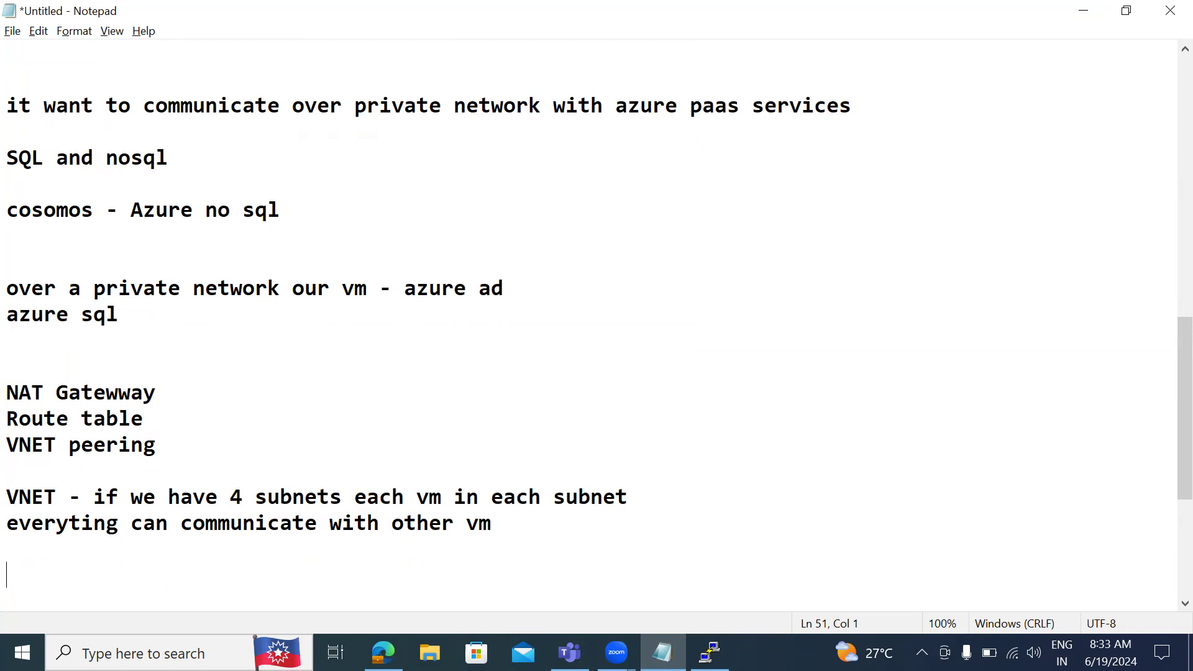
Add the line "if we have 2 vnet communication wont happen then we need to do vpc peering", followed by a blank line.
{"action": "type", "text": "if we have 2 vnet"}
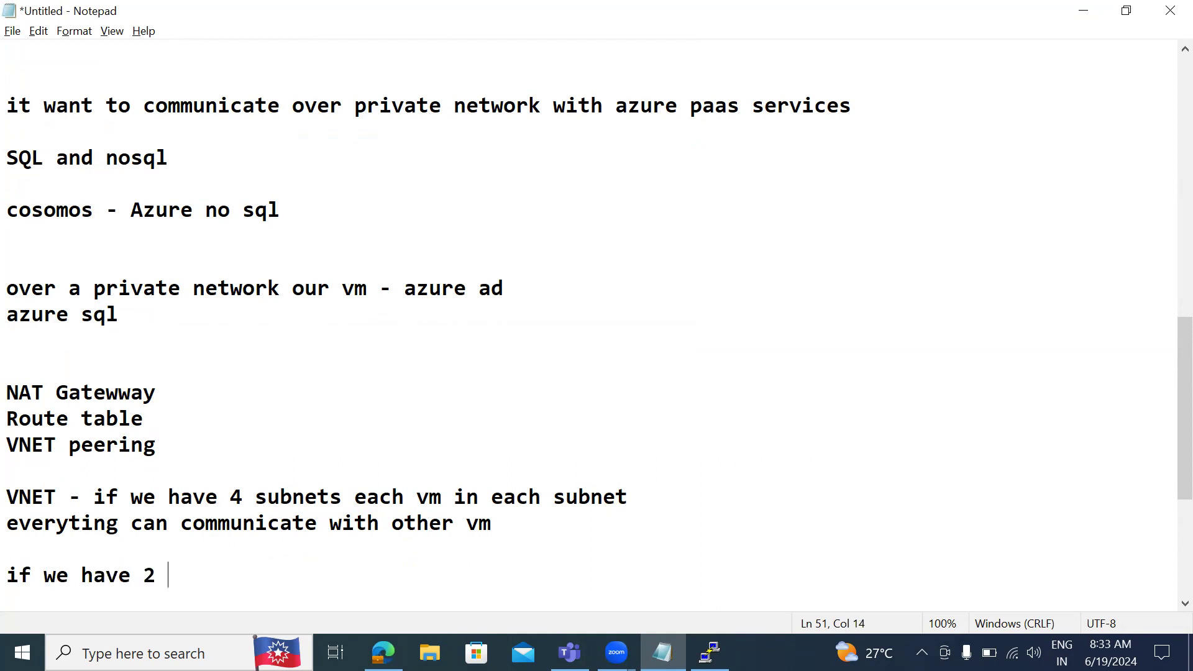
{"action": "type", "text": "co"}
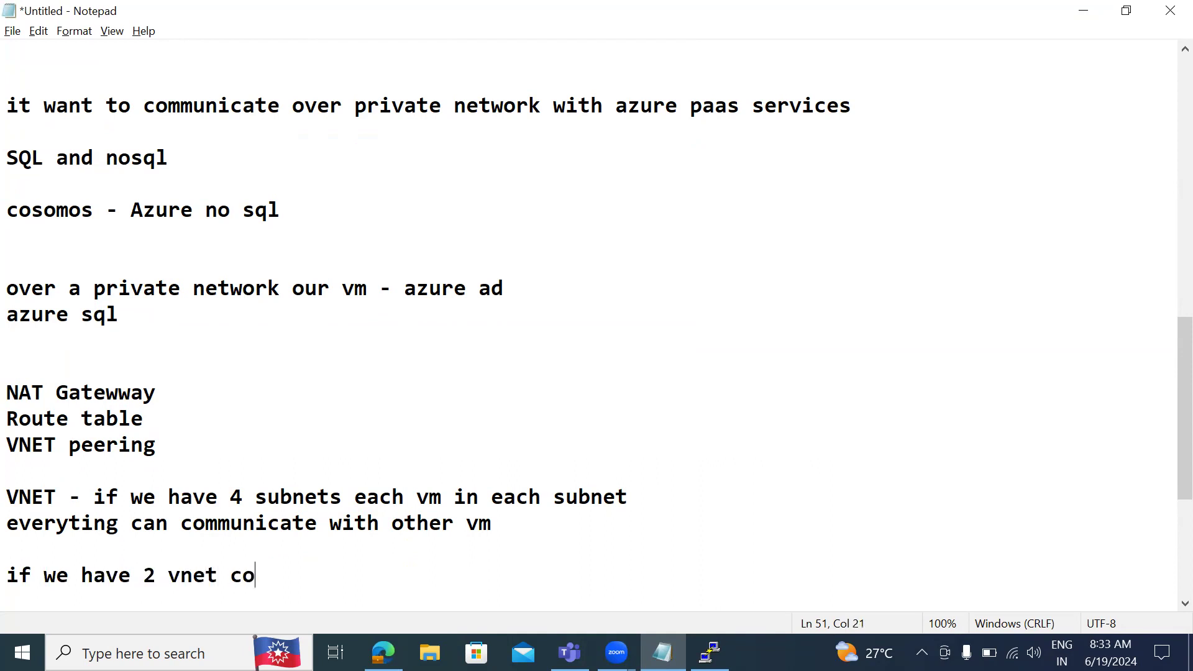
{"action": "type", "text": "mmunication win"}
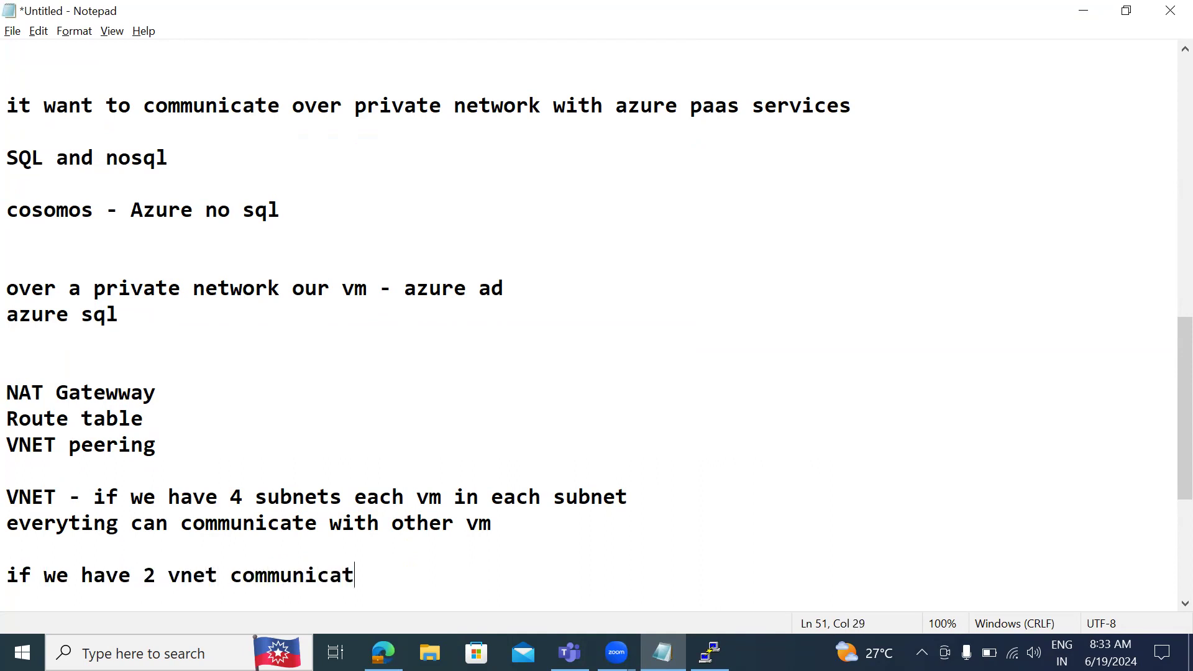
{"action": "key", "text": "BackSpace"}
{"action": "key", "text": "BackSpace"}
{"action": "key", "text": "BackSpace"}
{"action": "type", "text": "wont happen "}
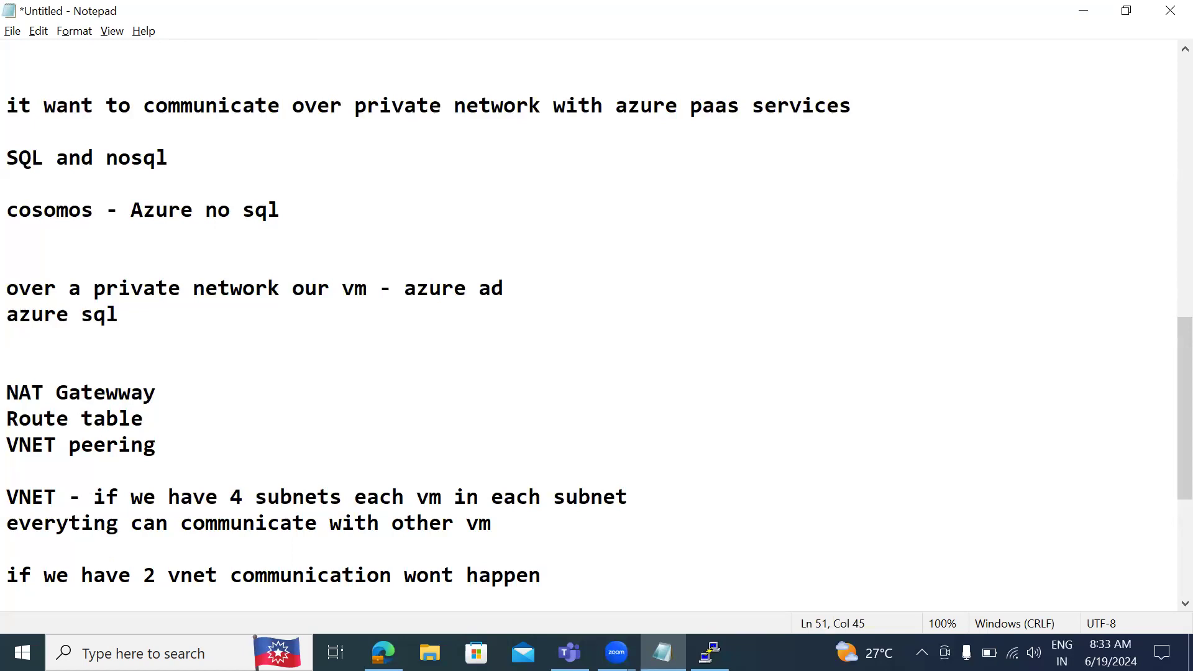
{"action": "type", "text": "then we e"}
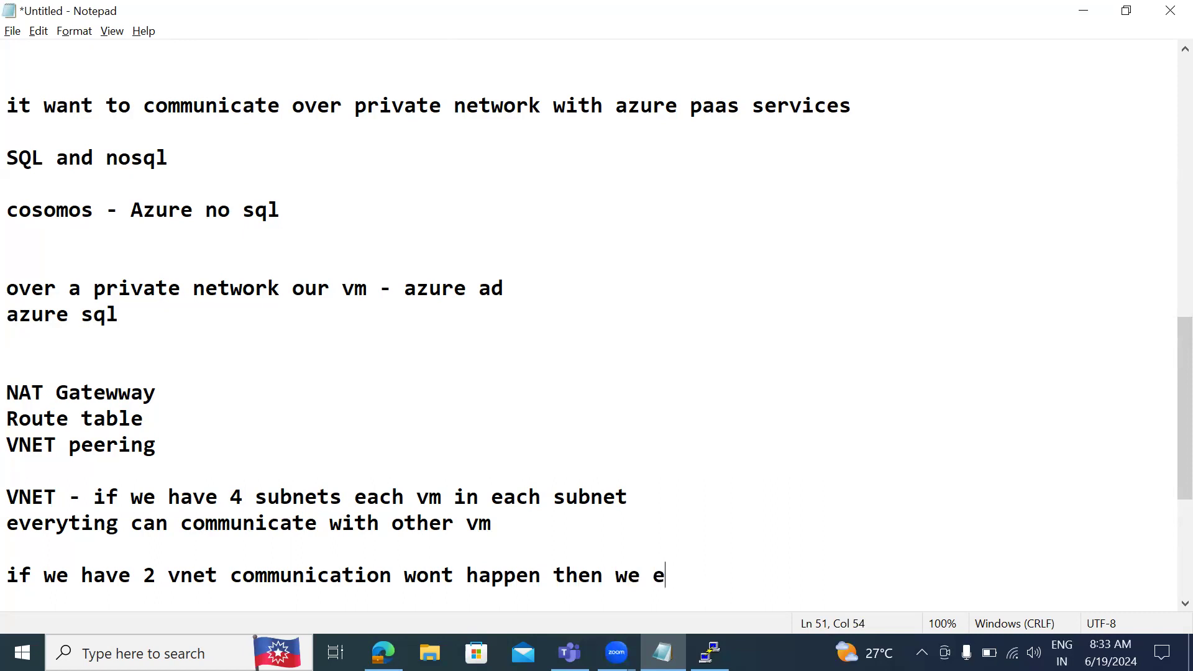
{"action": "key", "text": "BackSpace"}
{"action": "type", "text": "need to do "}
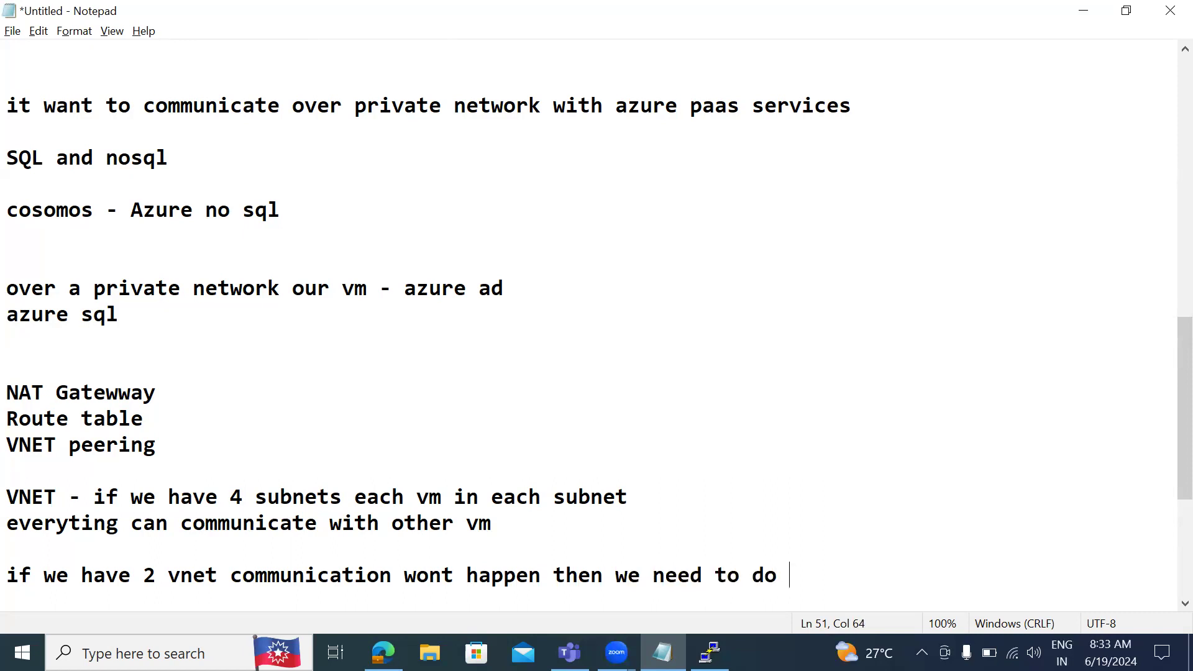
{"action": "type", "text": "vpc peering"}
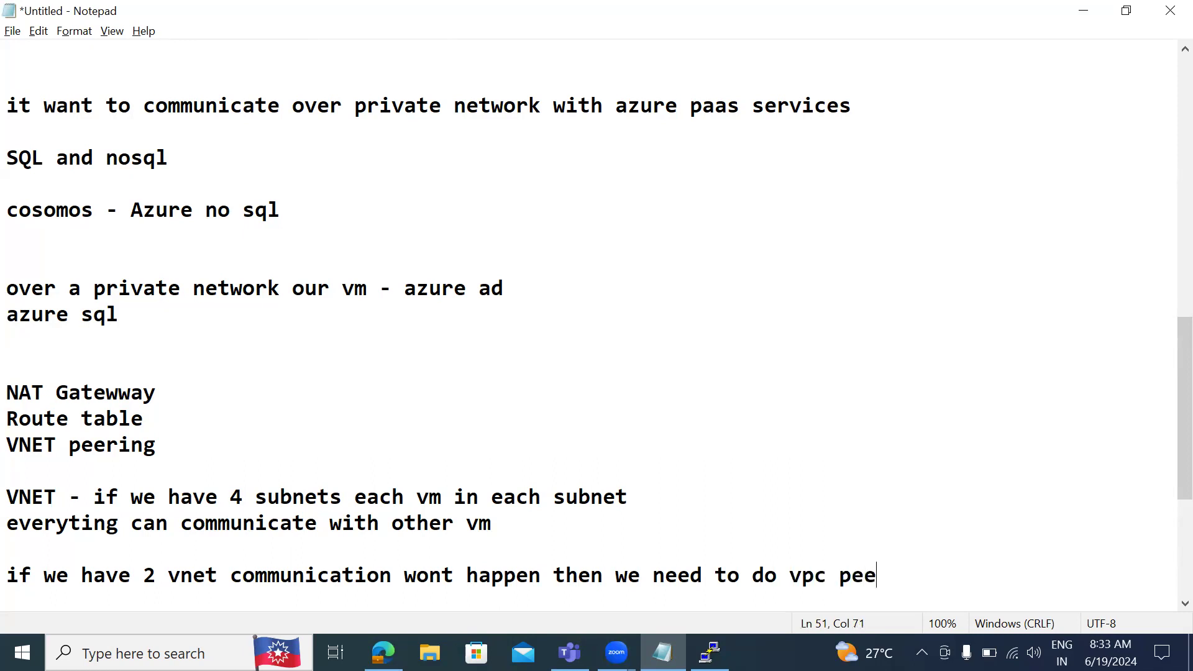
{"action": "key", "text": "Return"}
{"action": "key", "text": "Return"}
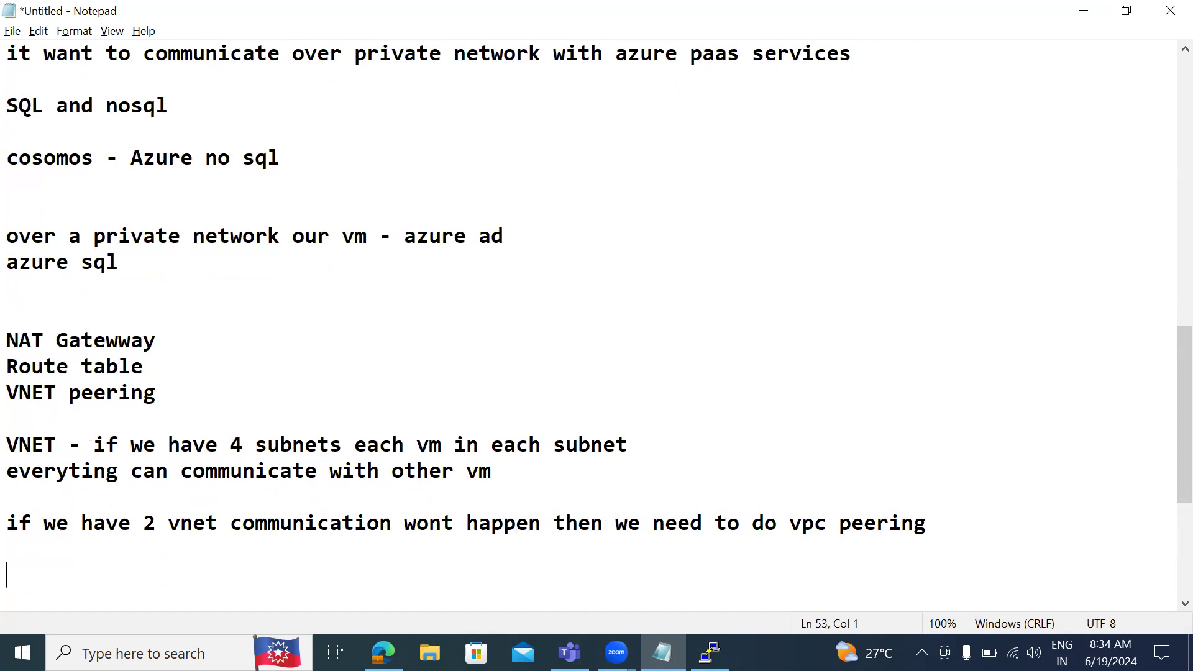
Change "vpc peering" to "vnet peering" in the note about two VNets.
{"action": "left_click", "coordinate": [816, 519]}
{"action": "key", "text": "BackSpace"}
{"action": "key", "text": "Delete"}
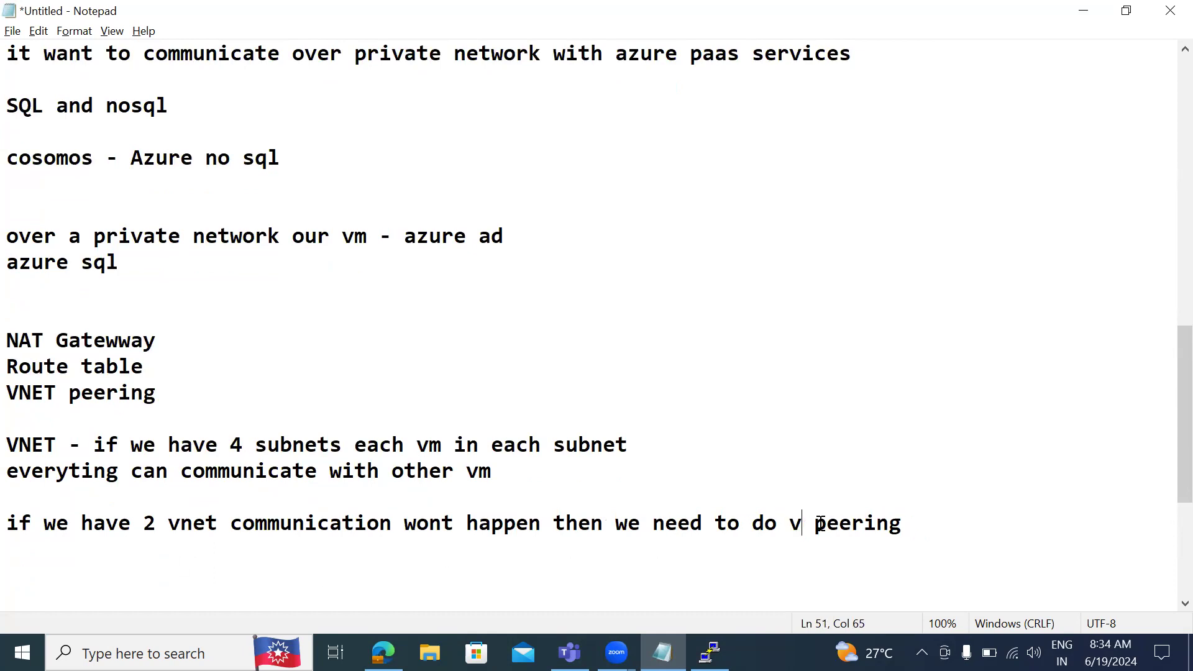
{"action": "type", "text": "net"}
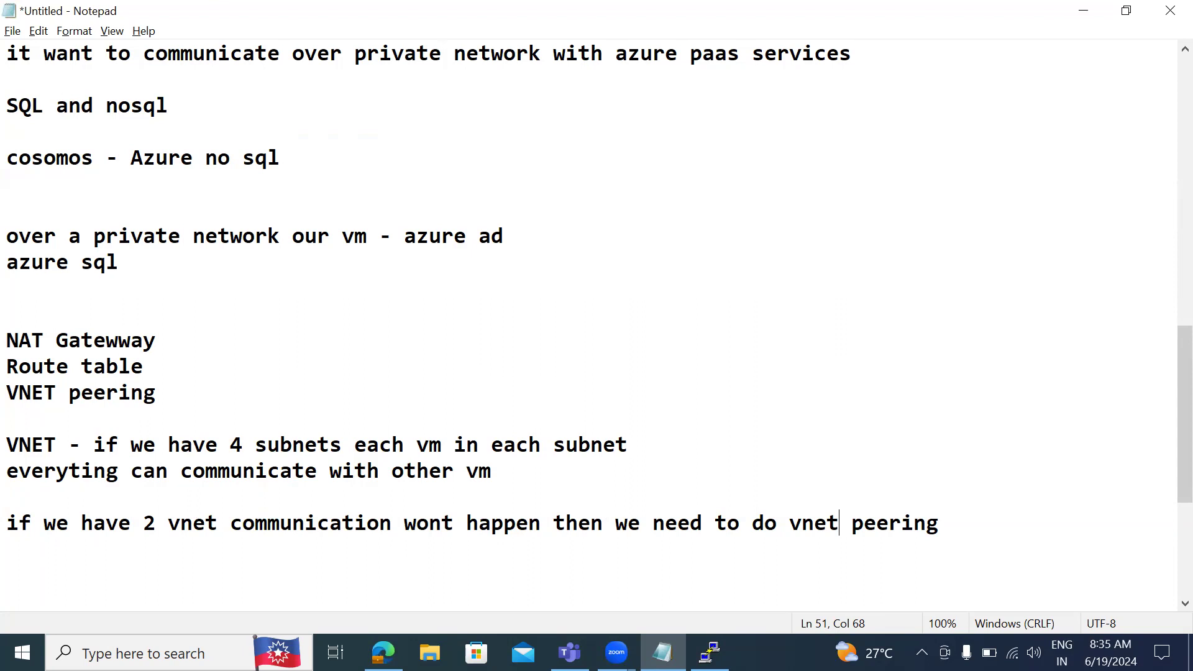
Four lines below the vnet peering note, add the heading "VNET Service Endpoints :" followed by three line breaks.
{"action": "left_click", "coordinate": [964, 524]}
{"action": "key", "text": "Return"}
{"action": "key", "text": "Return"}
{"action": "key", "text": "Return"}
{"action": "key", "text": "Return"}
{"action": "type", "text": "VNET Serv"}
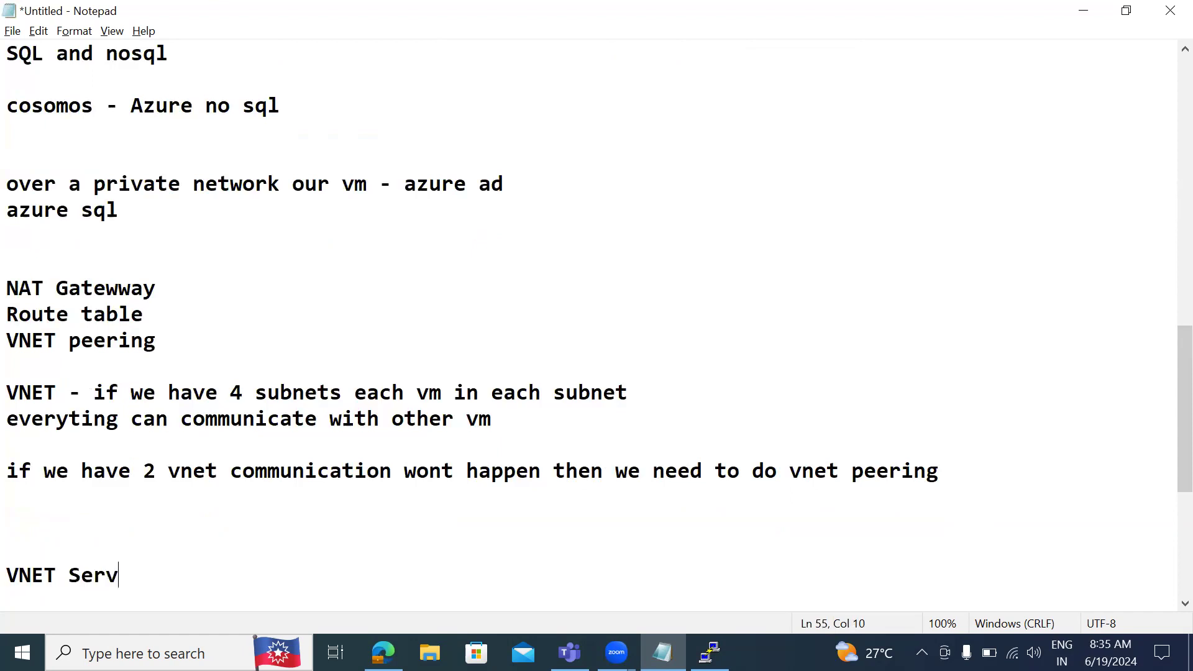
{"action": "type", "text": "ice Endp"}
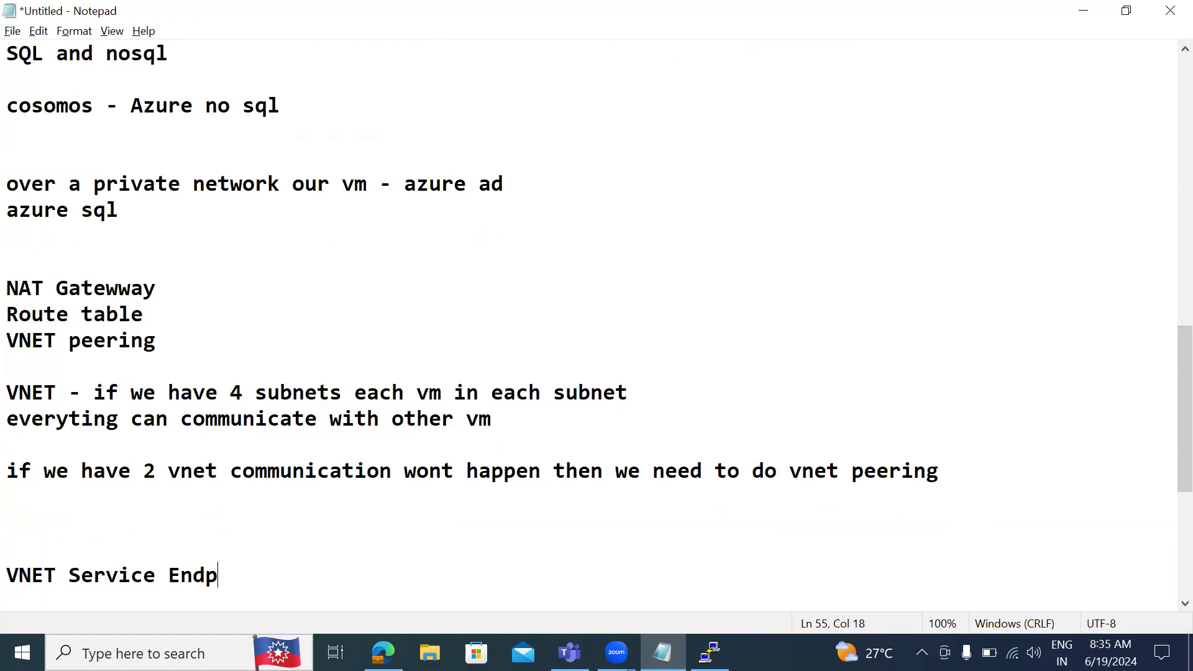
{"action": "type", "text": "oints :"}
{"action": "key", "text": "Return"}
{"action": "key", "text": "Return"}
{"action": "key", "text": "Return"}
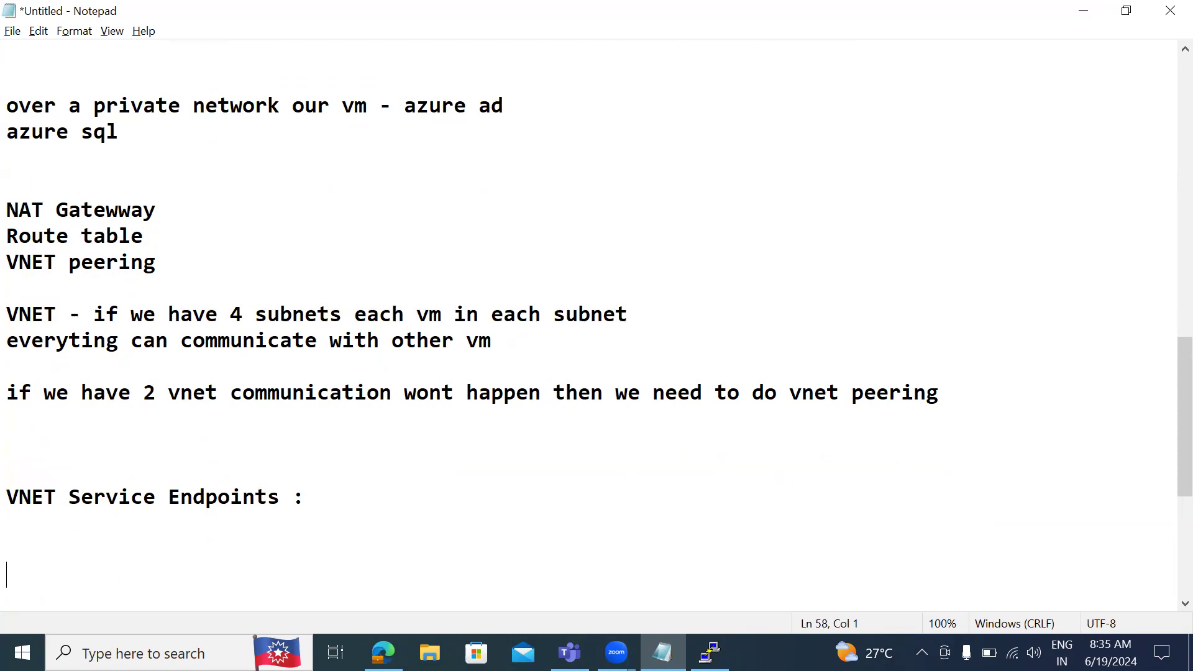
Add the line "Azure subnet want to communicate with azure paas services" under the VNET Service Endpoints heading.
{"action": "type", "text": "Azure s"}
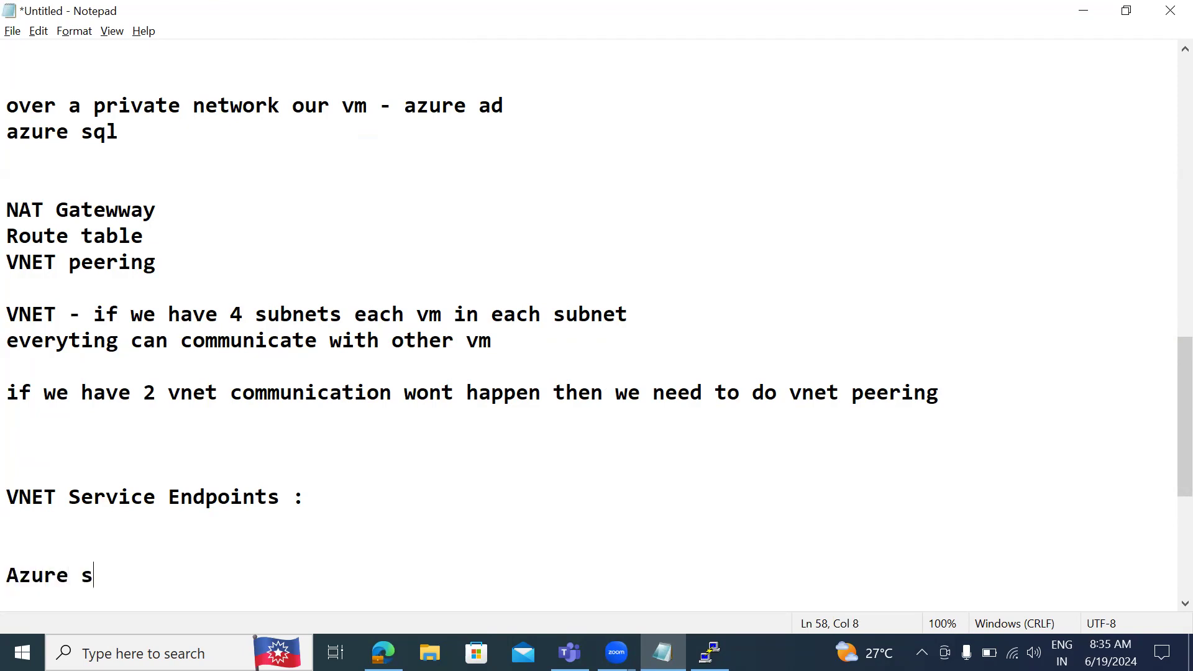
{"action": "type", "text": "ubnet wa"}
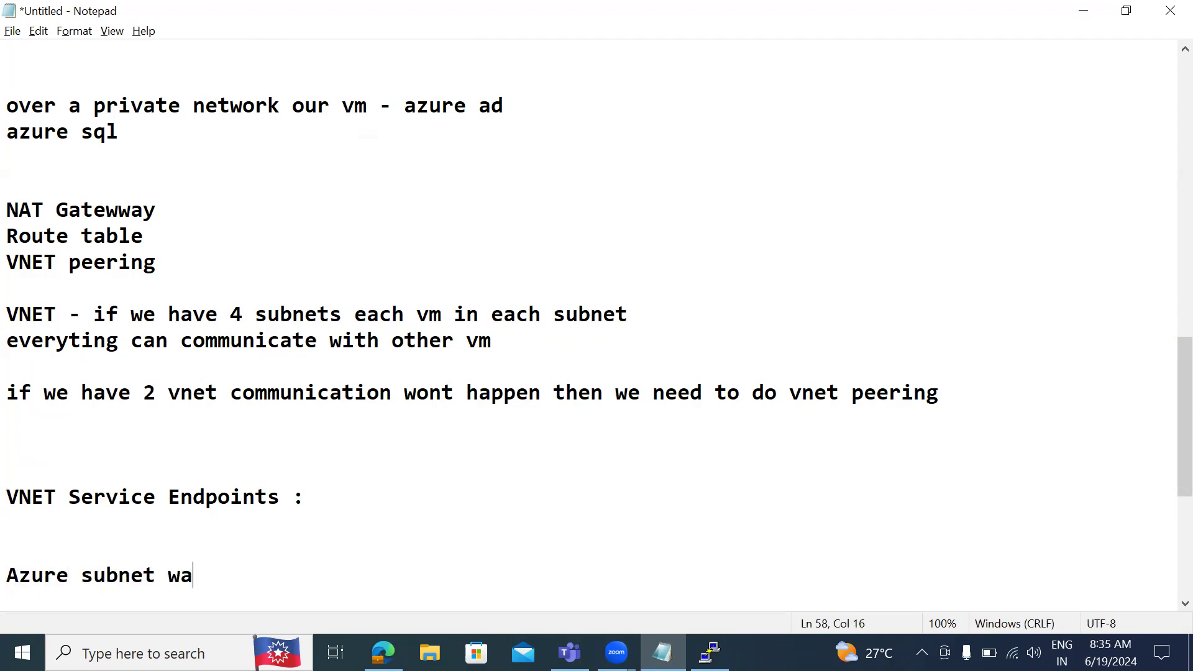
{"action": "type", "text": "nt to comm"}
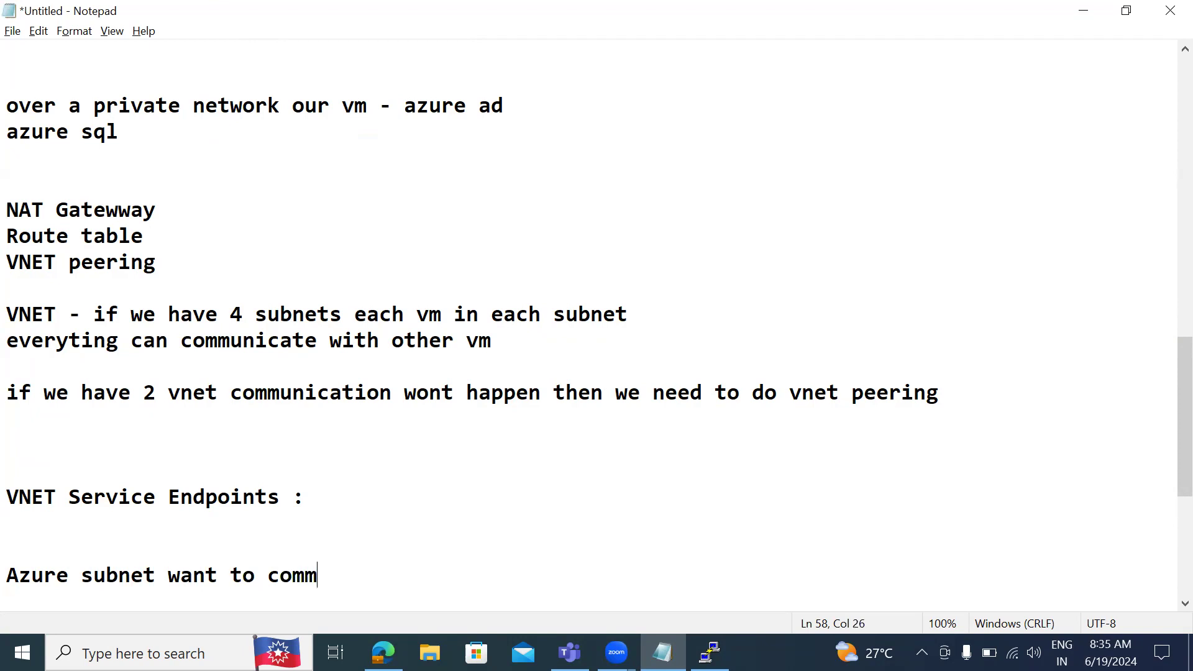
{"action": "type", "text": "unicatew"}
{"action": "key", "text": "BackSpace"}
{"action": "type", "text": "with azure paas services"}
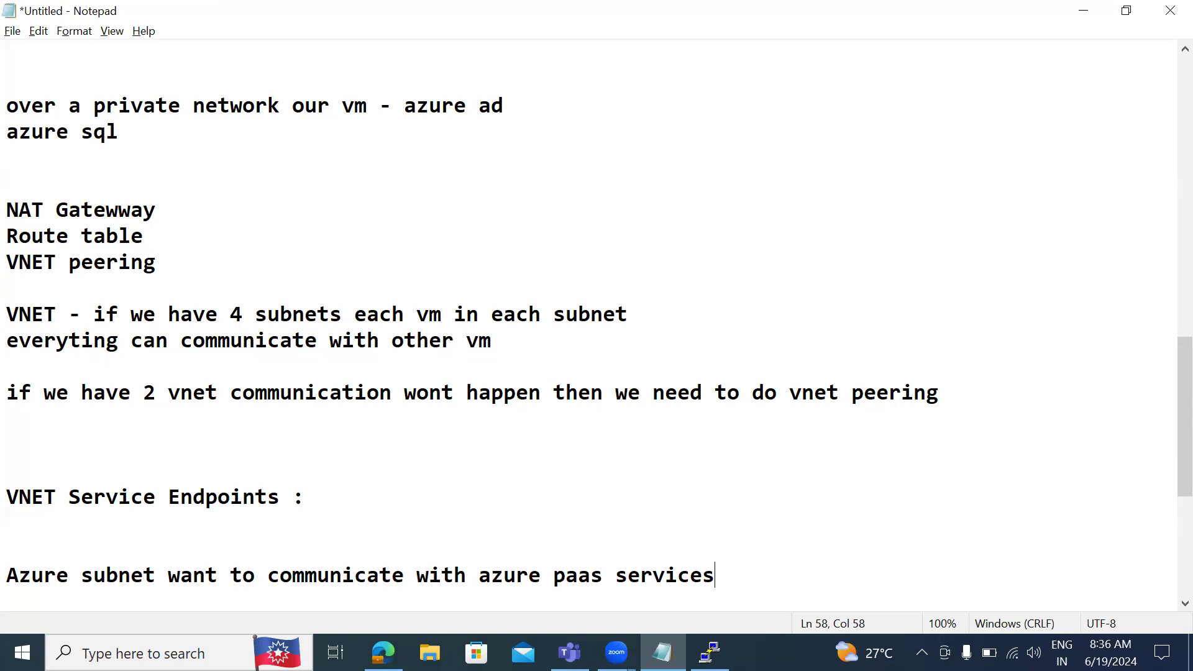
Three lines below the azure paas services note, add "azure vm in private subnet - it want to connect to one azure sql".
{"action": "key", "text": "Return"}
{"action": "key", "text": "Return"}
{"action": "key", "text": "Return"}
{"action": "type", "text": "azure vm in"}
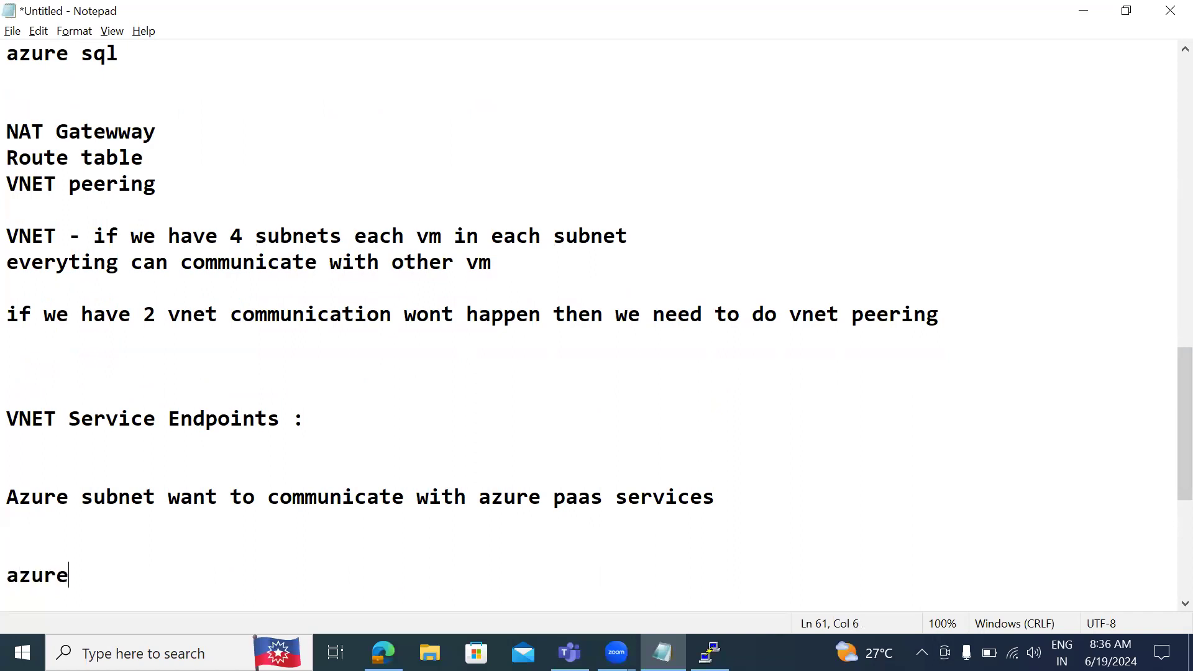
{"action": "type", "text": "iv"}
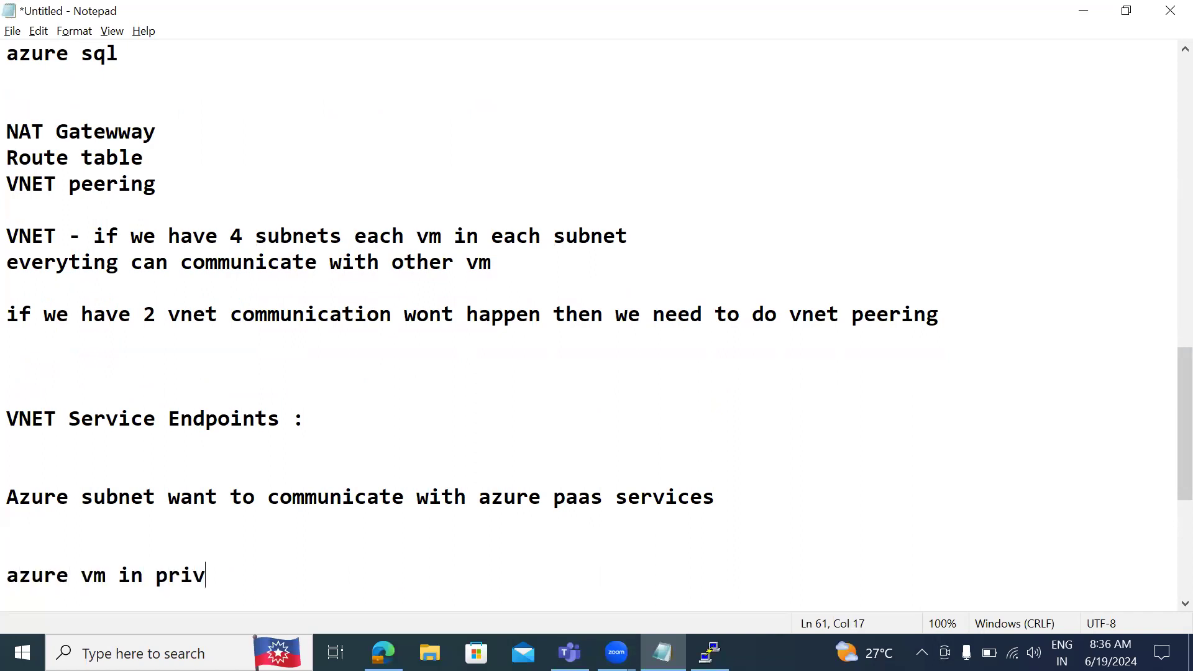
{"action": "type", "text": "ate subnet "}
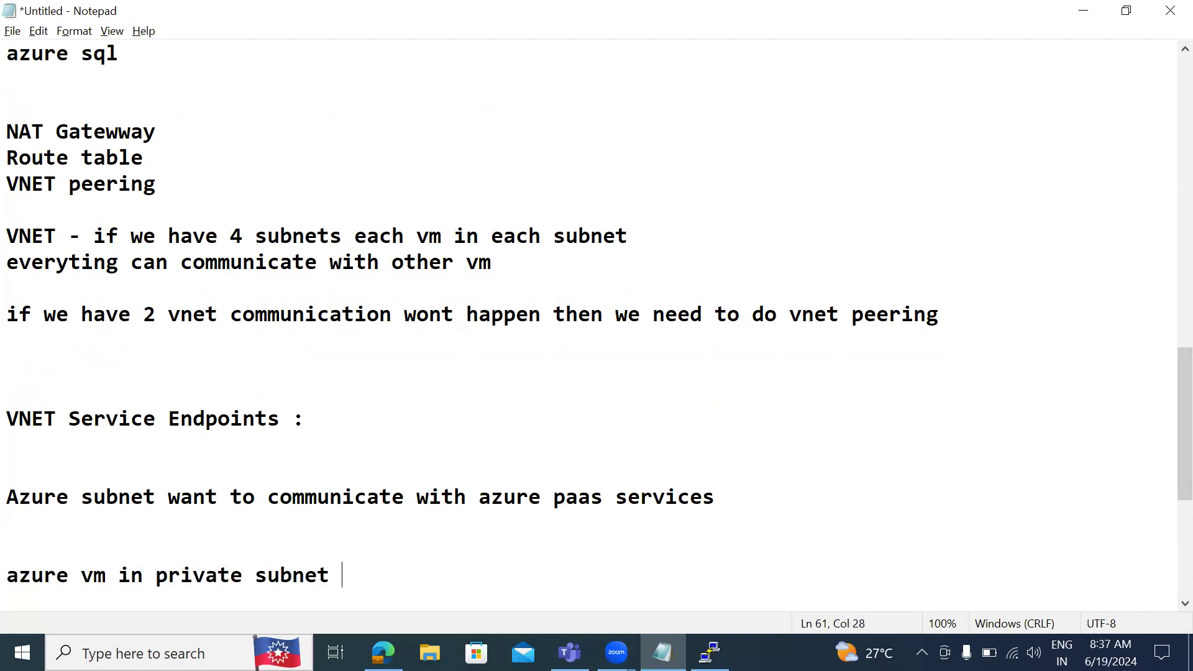
{"action": "type", "text": "- it wan t"}
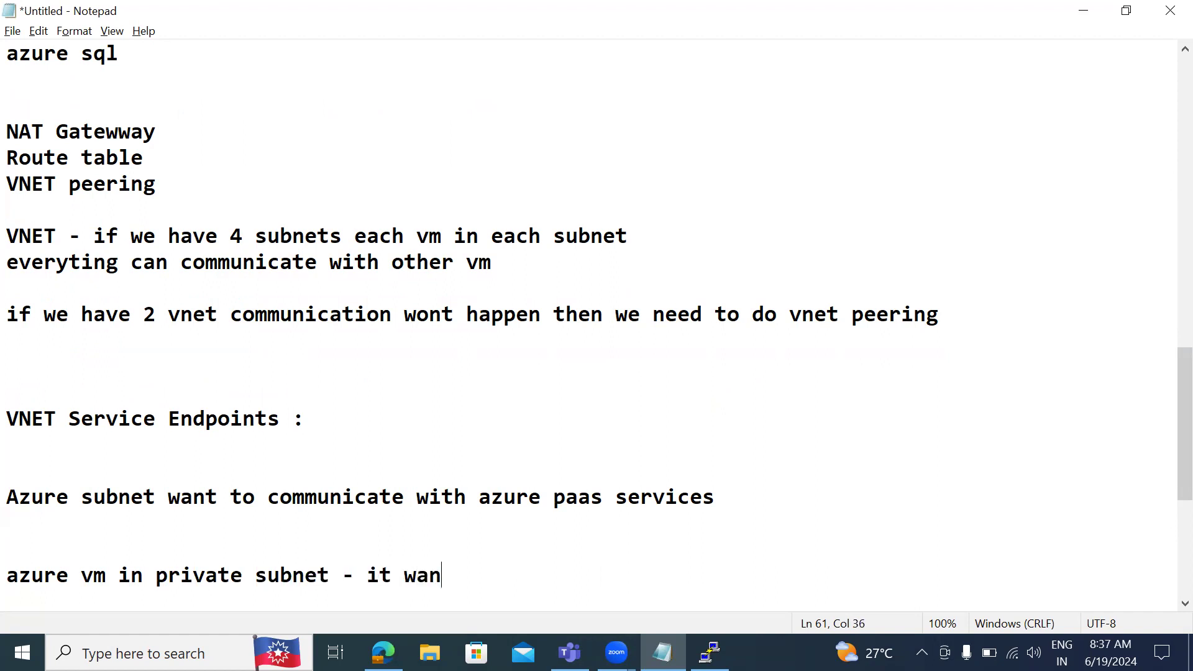
{"action": "key", "text": "BackSpace"}
{"action": "key", "text": "BackSpace"}
{"action": "type", "text": "t to connect to o"}
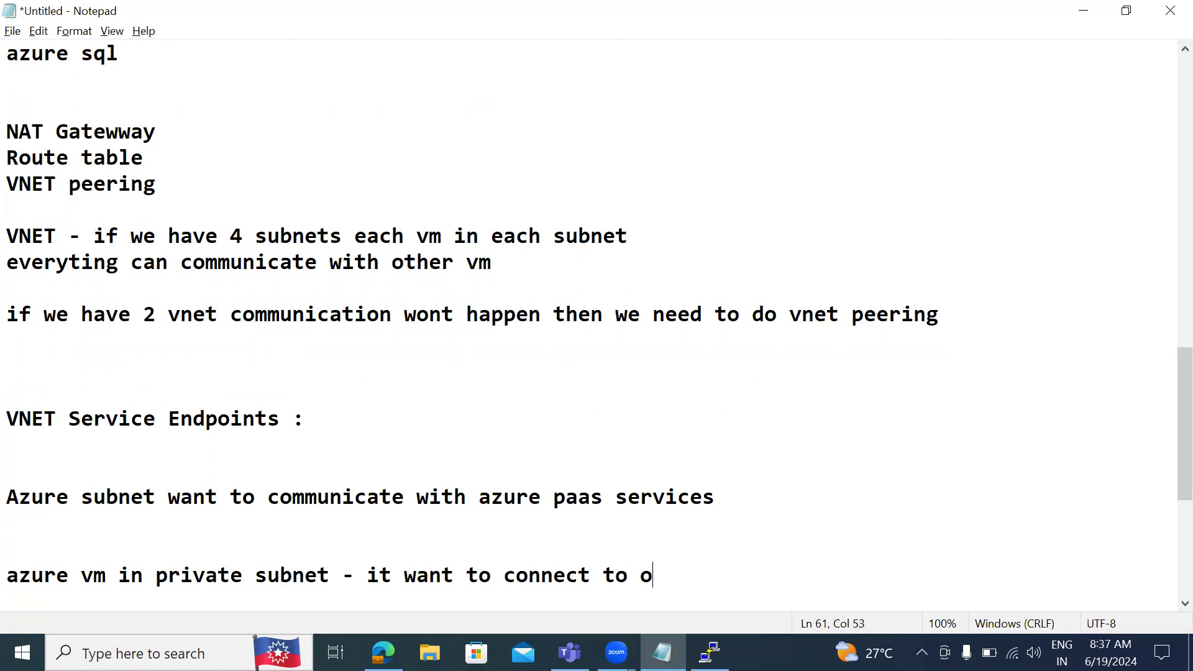
{"action": "type", "text": "ne azure sql"}
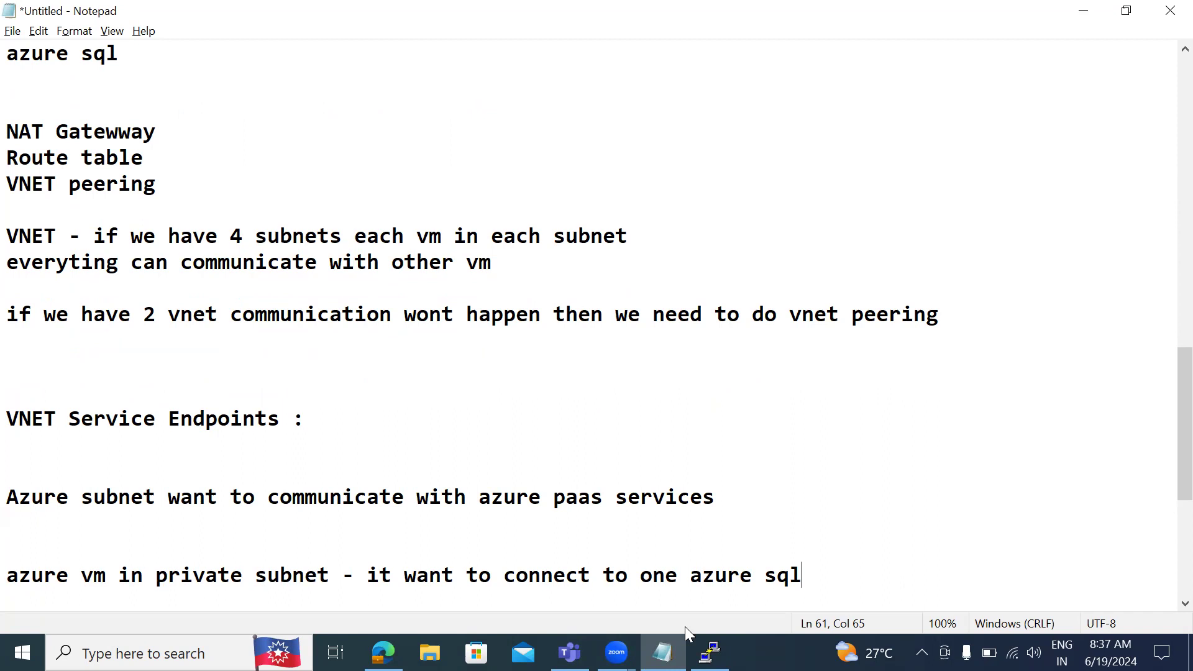
Switch to the Azure portal and add Microsoft.ServiceBus and Microsoft.ContainerRegistry to the default subnet's service endpoint selection.
{"action": "left_click", "coordinate": [382, 652]}
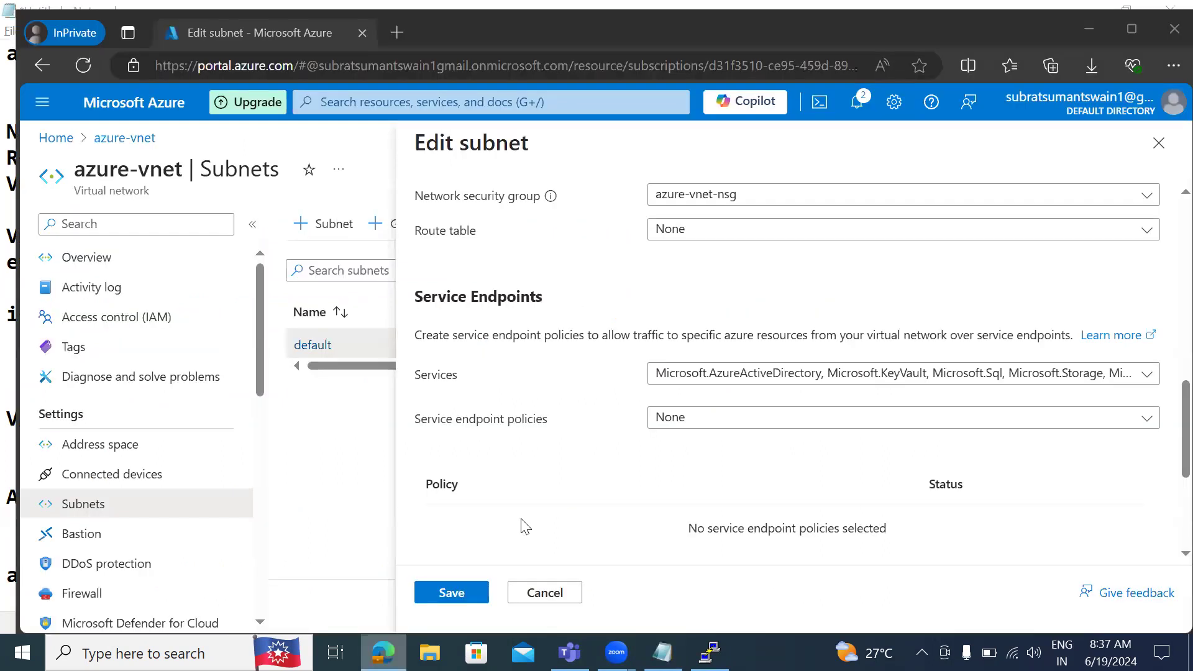
{"action": "left_click", "coordinate": [721, 378]}
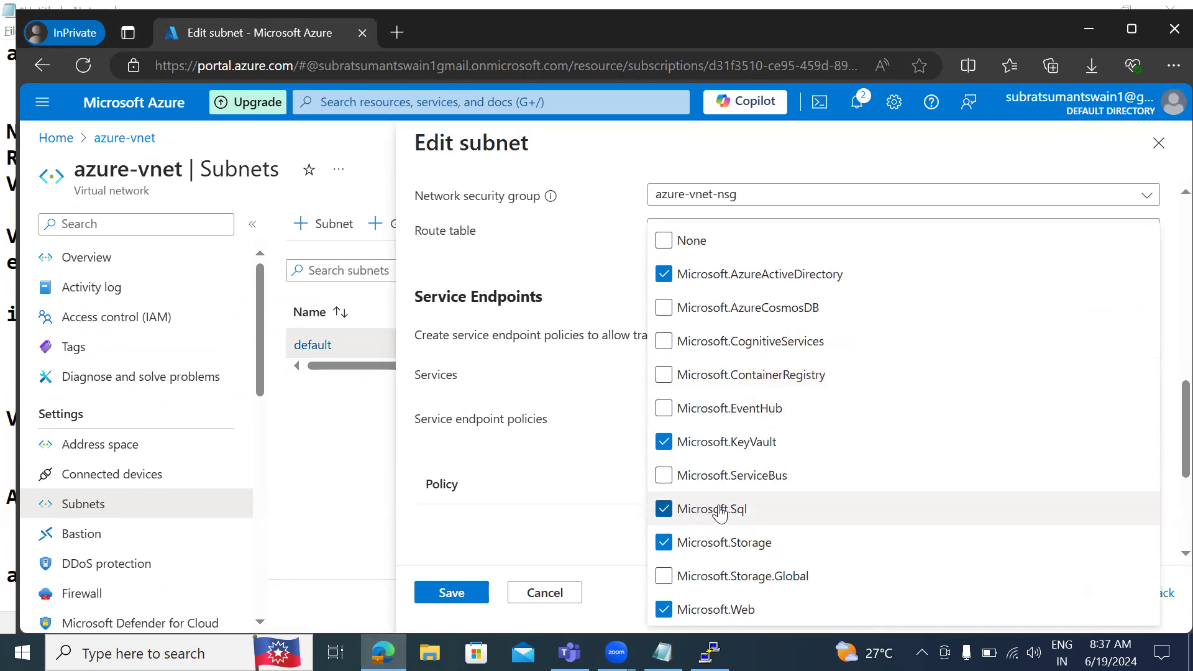
{"action": "left_click", "coordinate": [672, 477]}
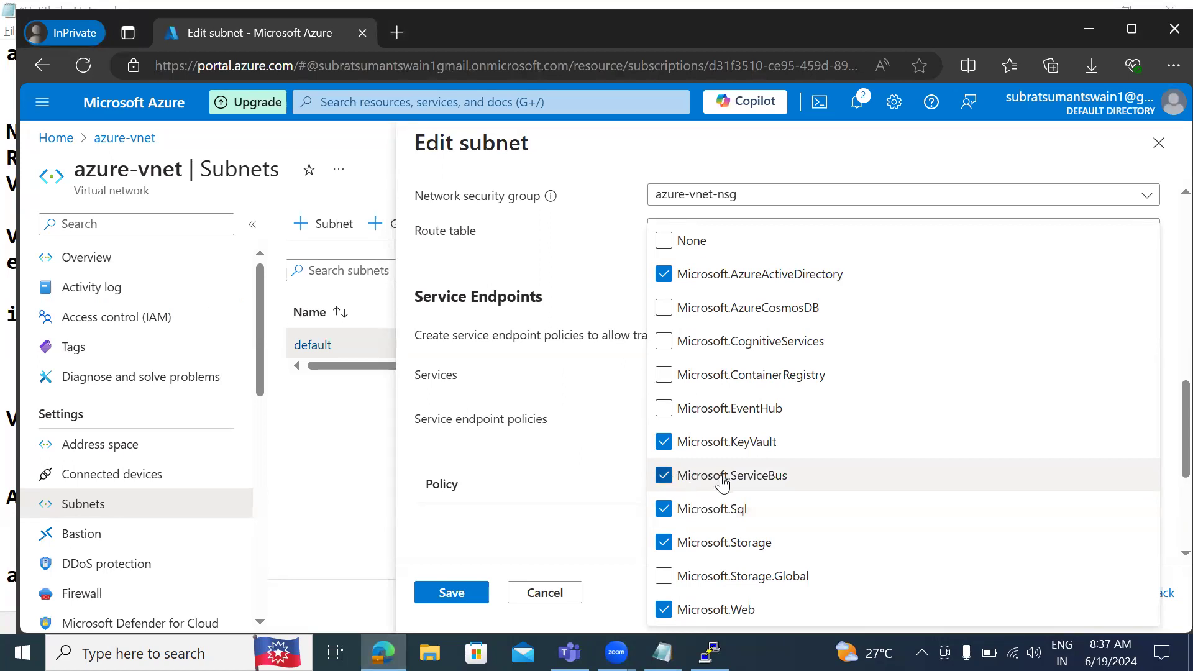
{"action": "left_click", "coordinate": [667, 379]}
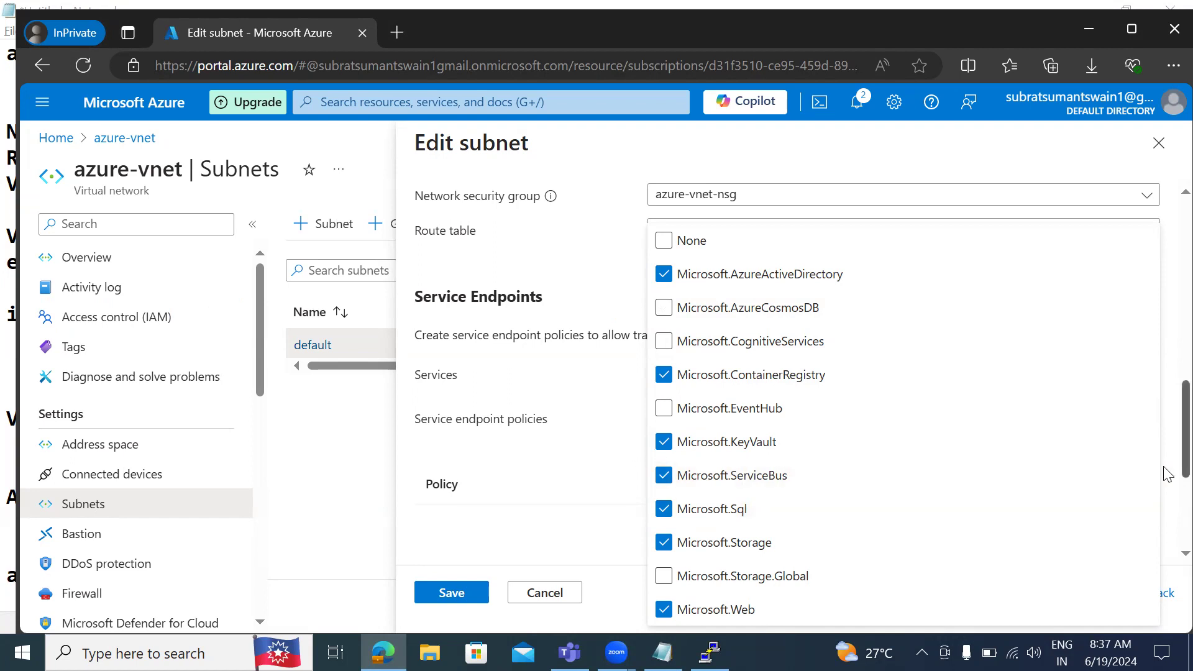
{"action": "scroll", "coordinate": [1167, 485], "scroll_direction": "down", "scroll_amount": 5}
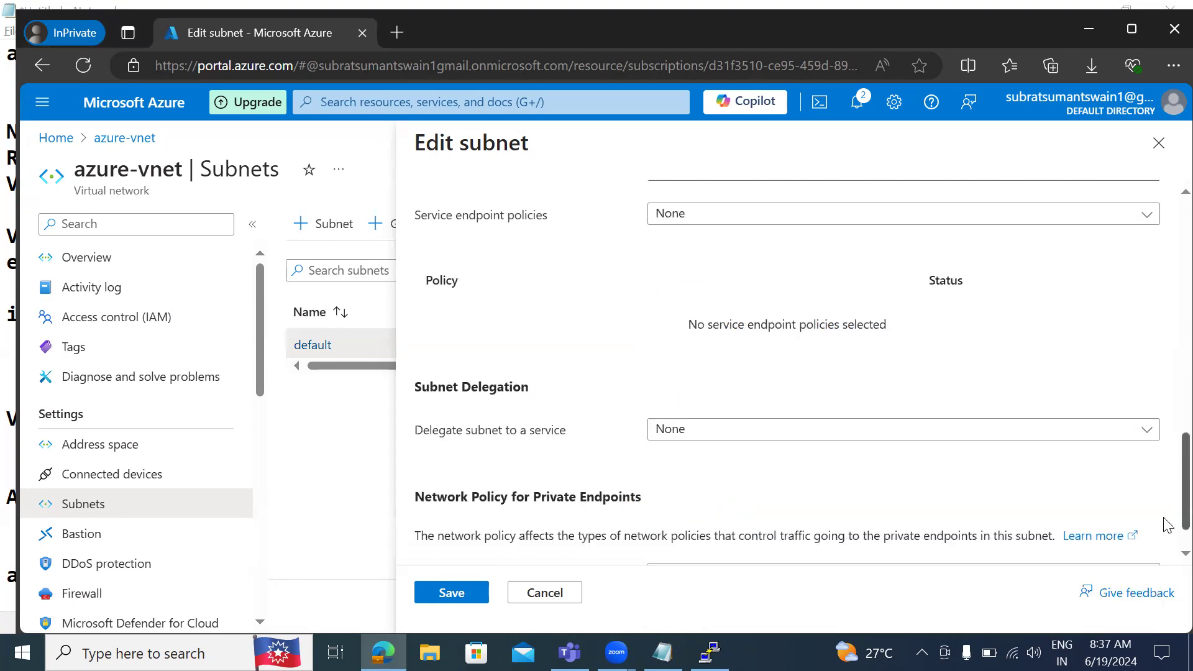
{"action": "scroll", "coordinate": [1167, 534], "scroll_direction": "up", "scroll_amount": 4}
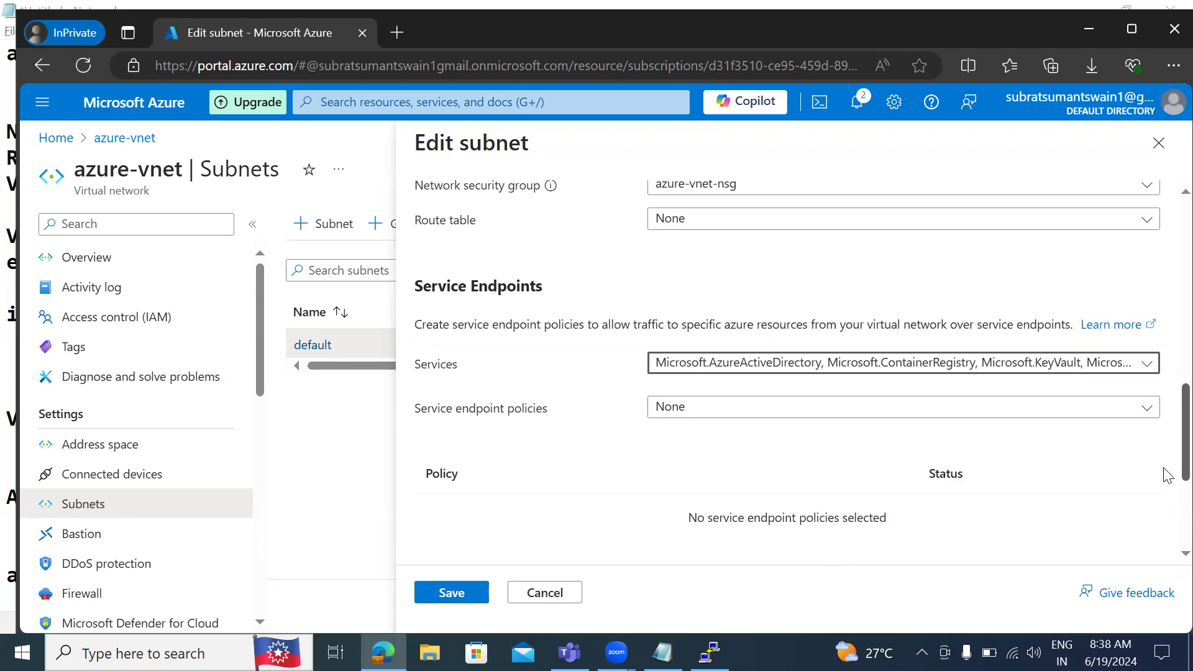
{"action": "scroll", "coordinate": [1167, 475], "scroll_direction": "down", "scroll_amount": 1}
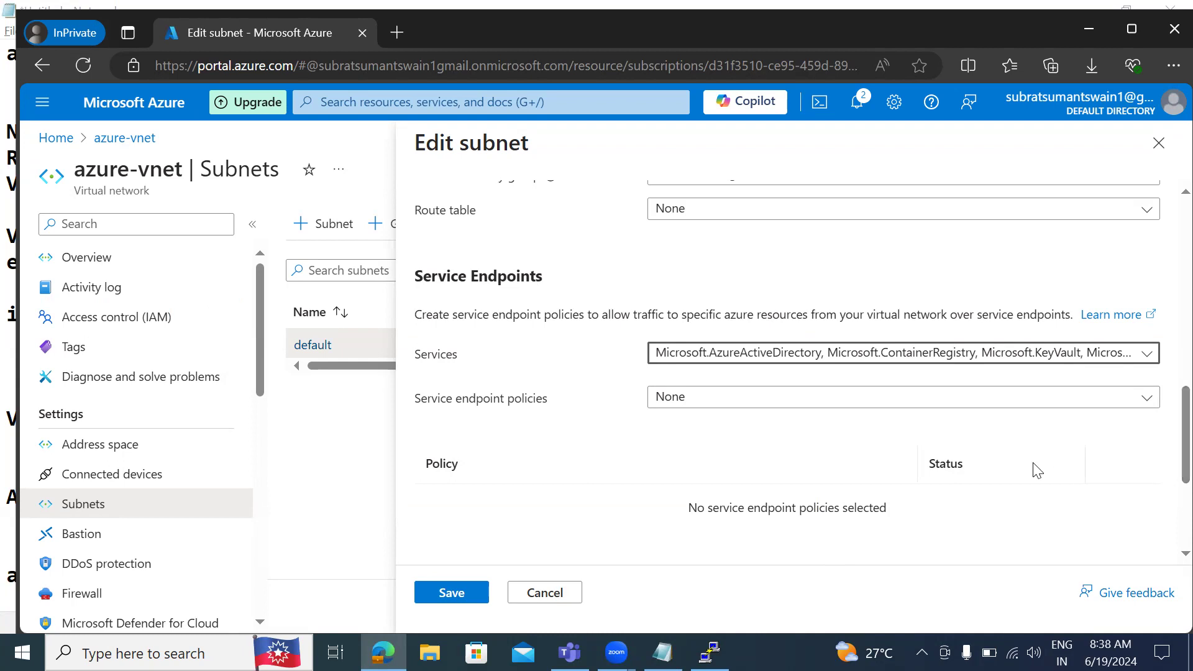
Switch back to Notepad and correct the misspelled "NAT Gatewway" entry to "NAT Gateway".
{"action": "left_click", "coordinate": [662, 653]}
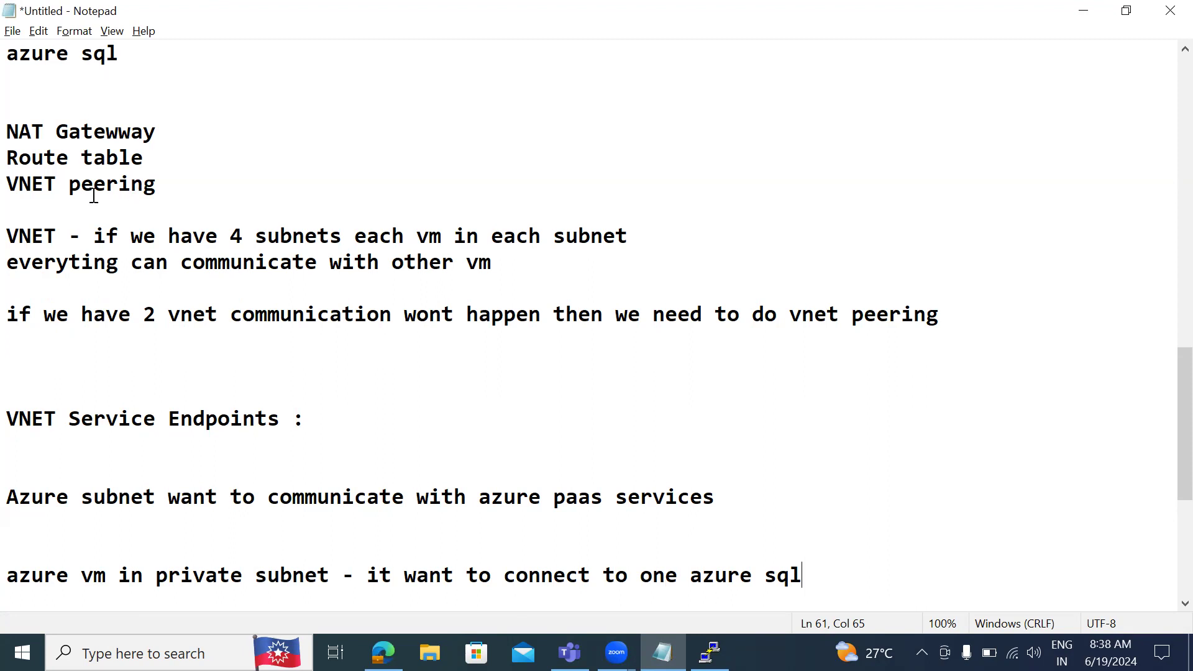
{"action": "left_click", "coordinate": [119, 140]}
{"action": "key", "text": "BackSpace"}
Extend the NAT Gateway entry with ": priavate subnet - we dont get public access and we dont get internet also to our vms".
{"action": "left_click", "coordinate": [169, 131]}
{"action": "type", "text": ": priava"}
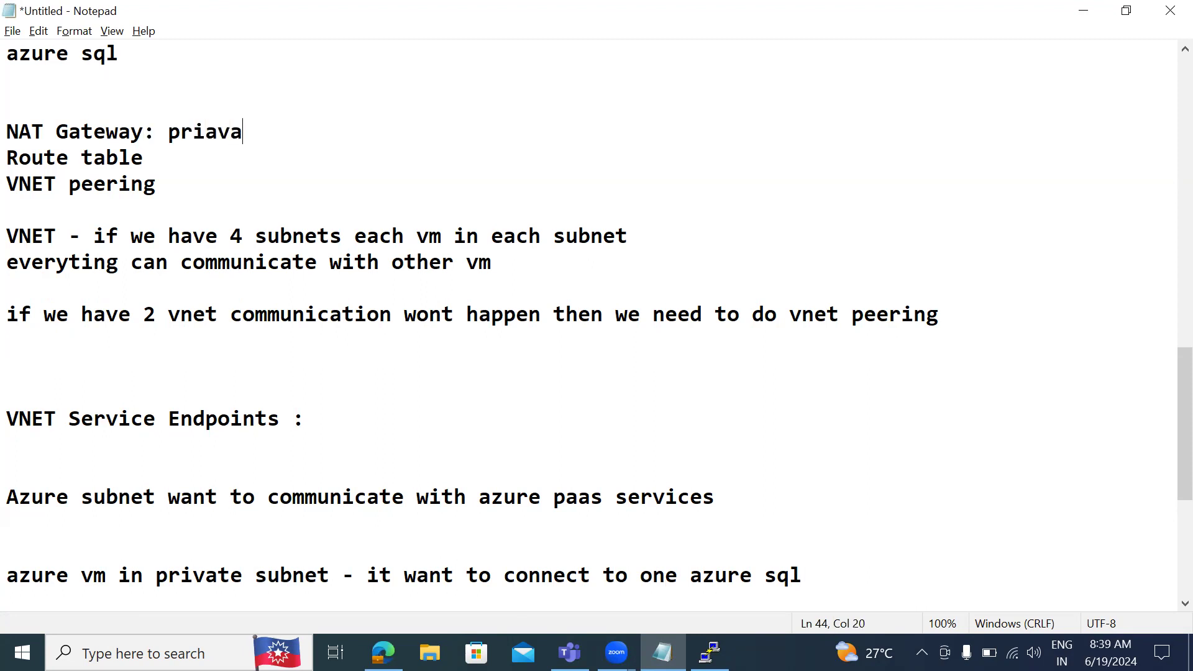
{"action": "type", "text": "te subne"}
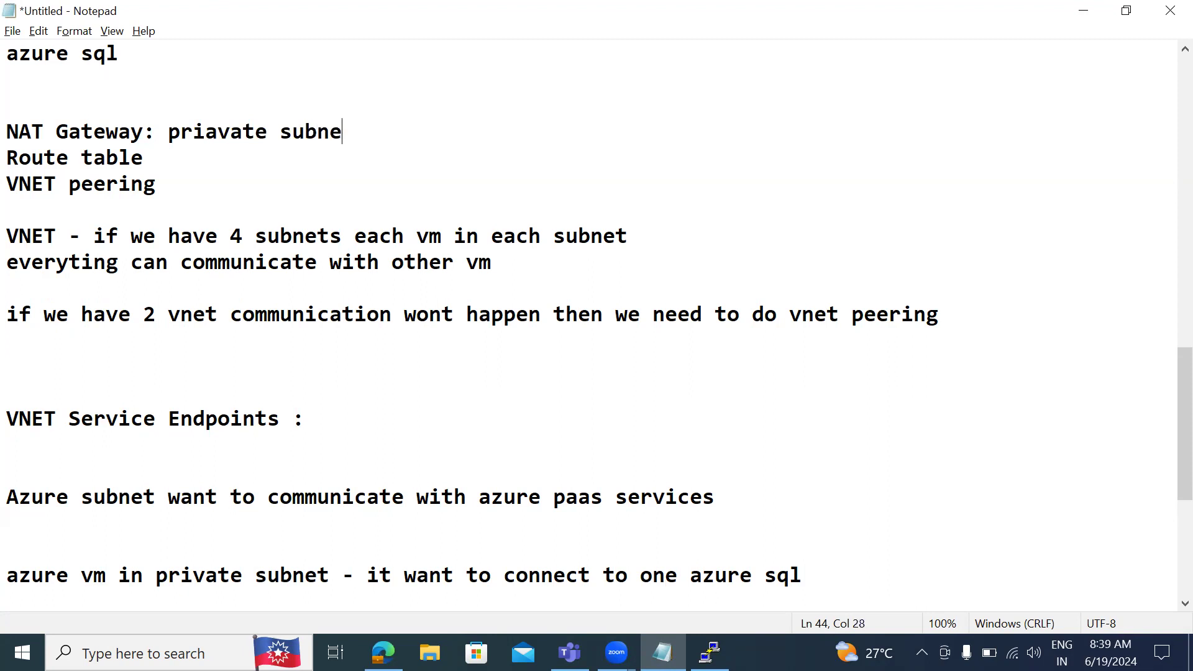
{"action": "type", "text": "t - we dont ge"}
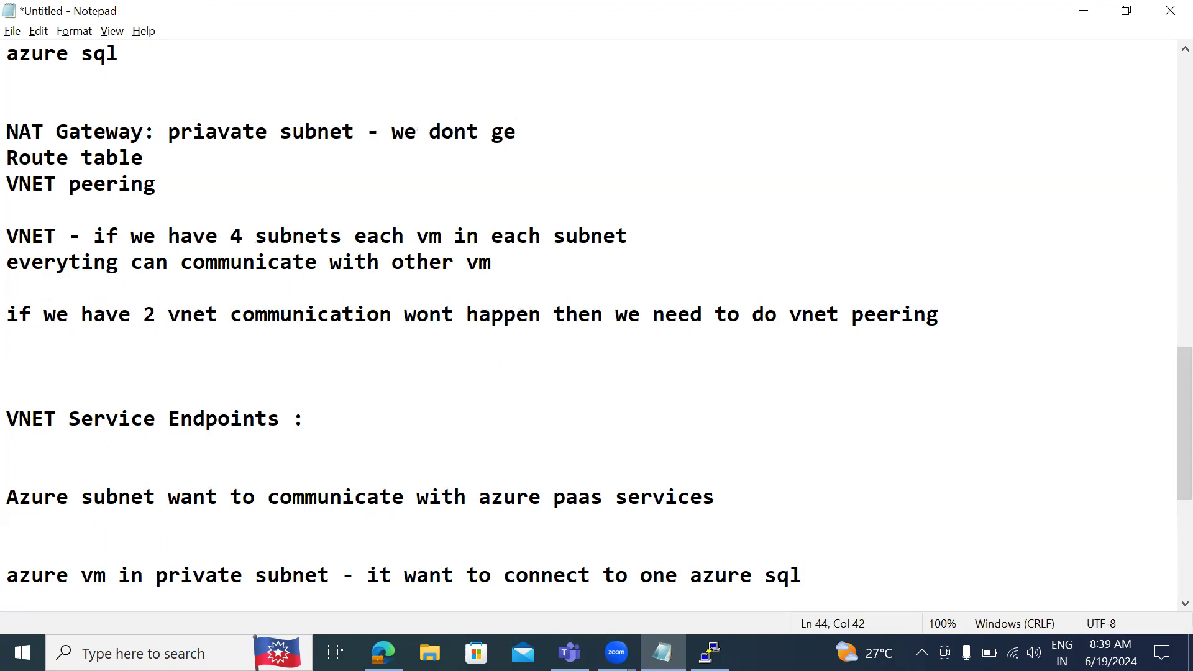
{"action": "type", "text": "t public access"}
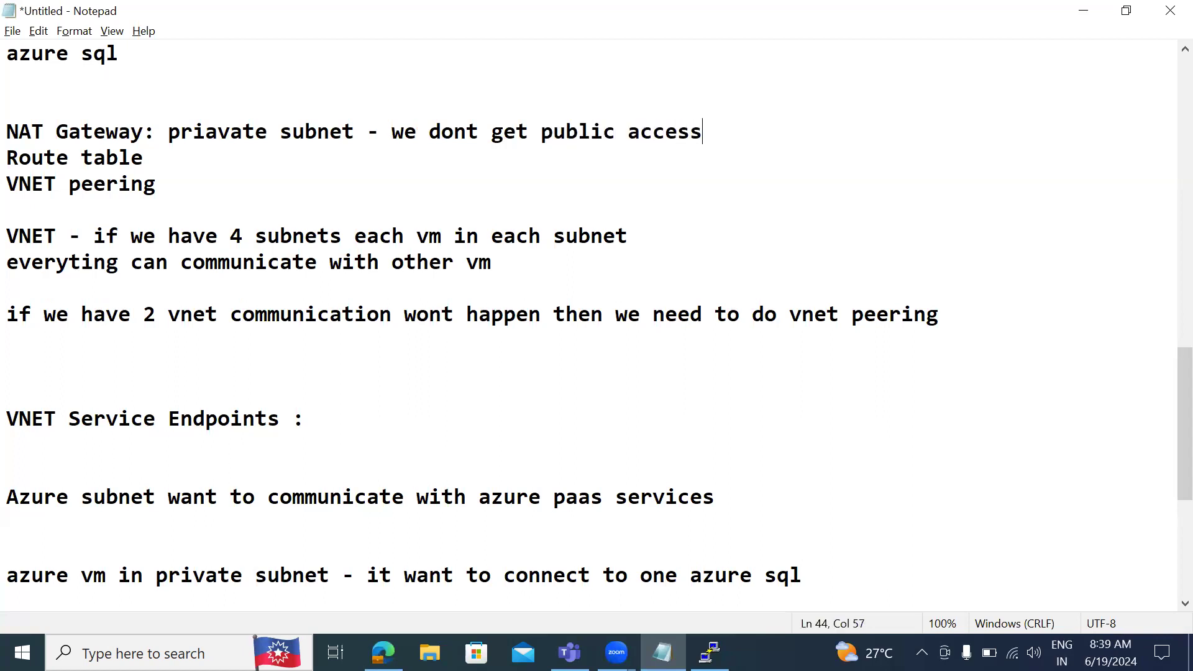
{"action": "type", "text": " and we dont "}
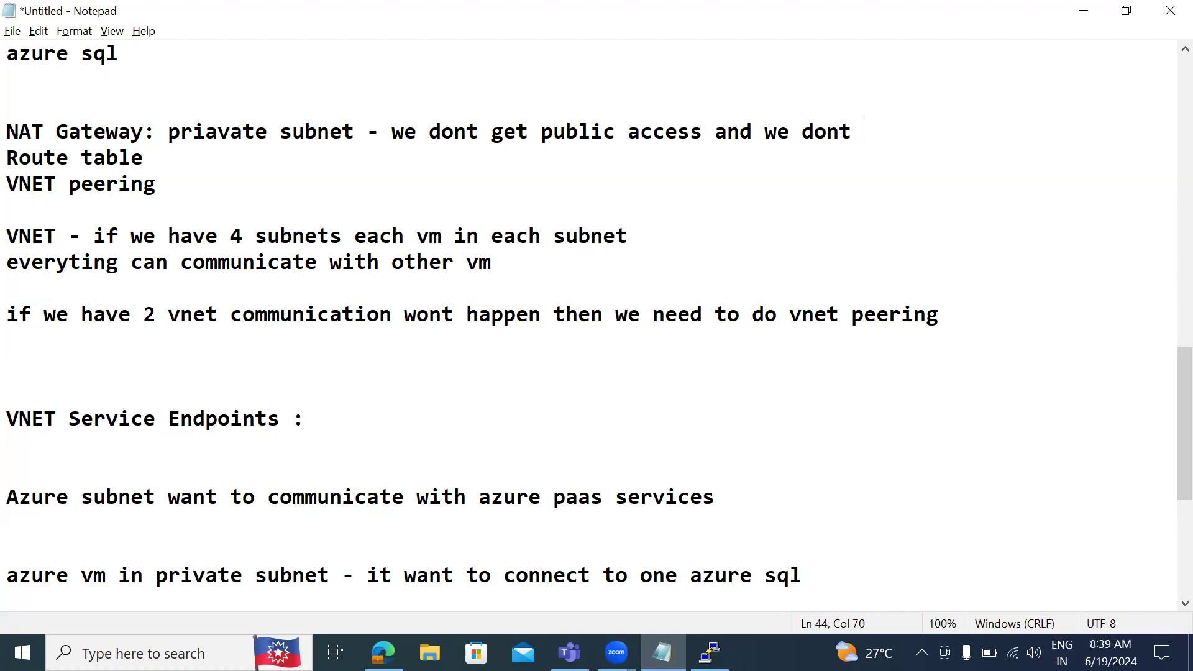
{"action": "type", "text": "get internet also "}
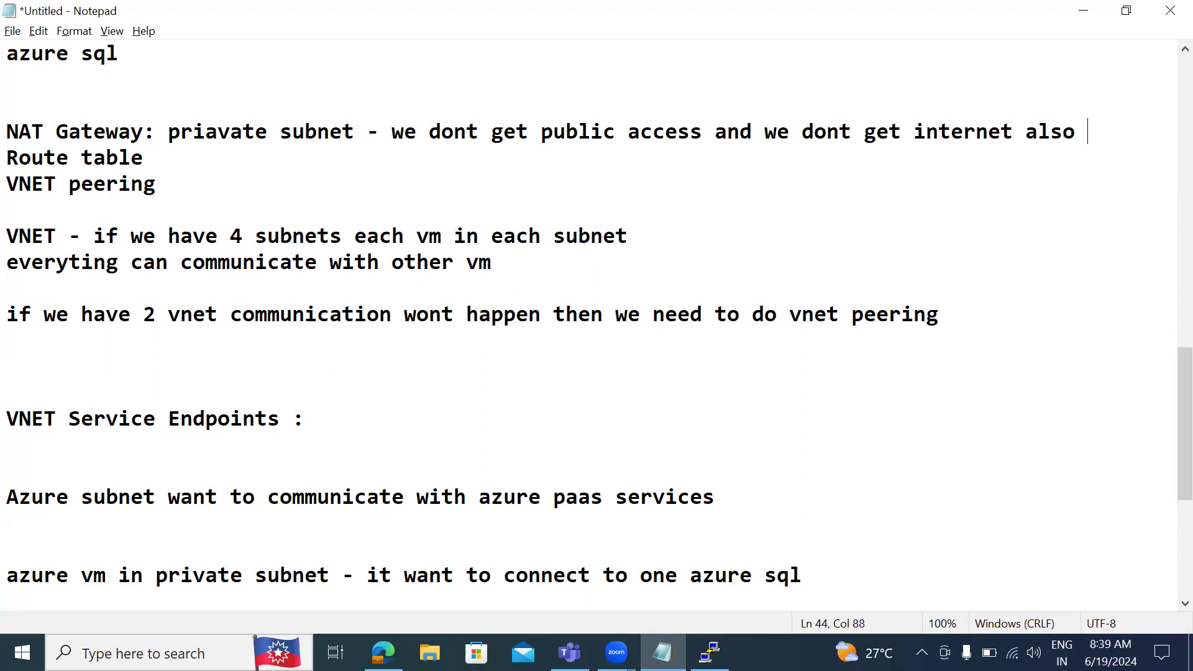
{"action": "type", "text": "to our vms"}
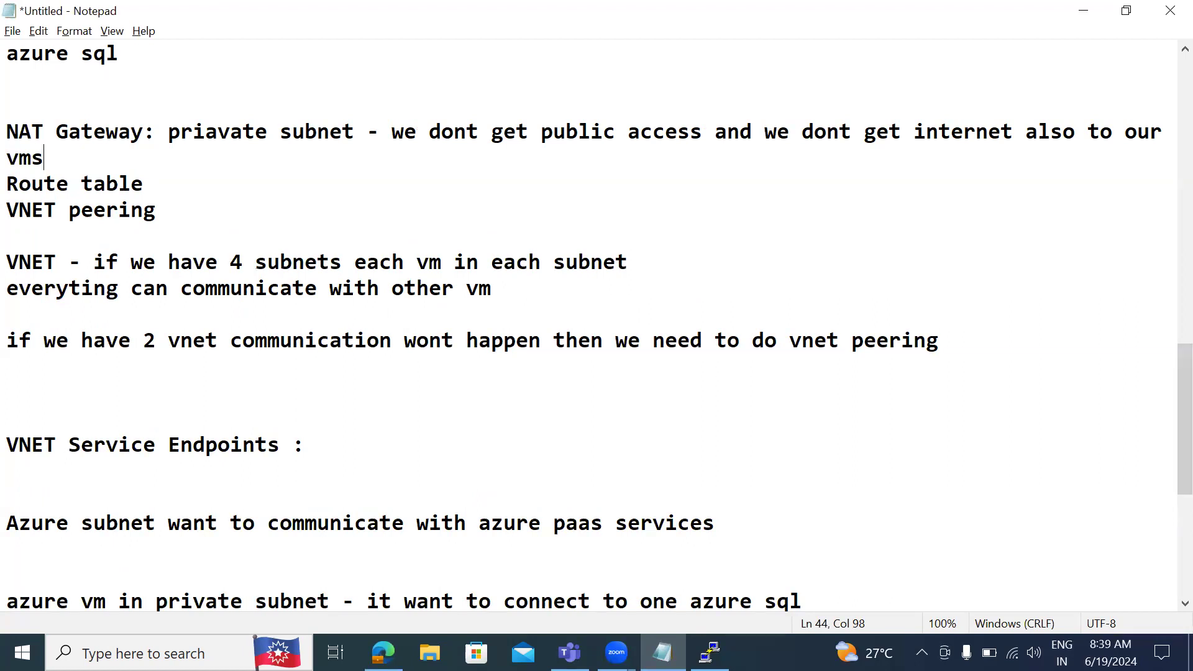
Below the NAT Gateway note, leave a blank line and add "if we have public subnet we will get public access and internet also".
{"action": "key", "text": "Return"}
{"action": "key", "text": "Return"}
{"action": "type", "text": "i"}
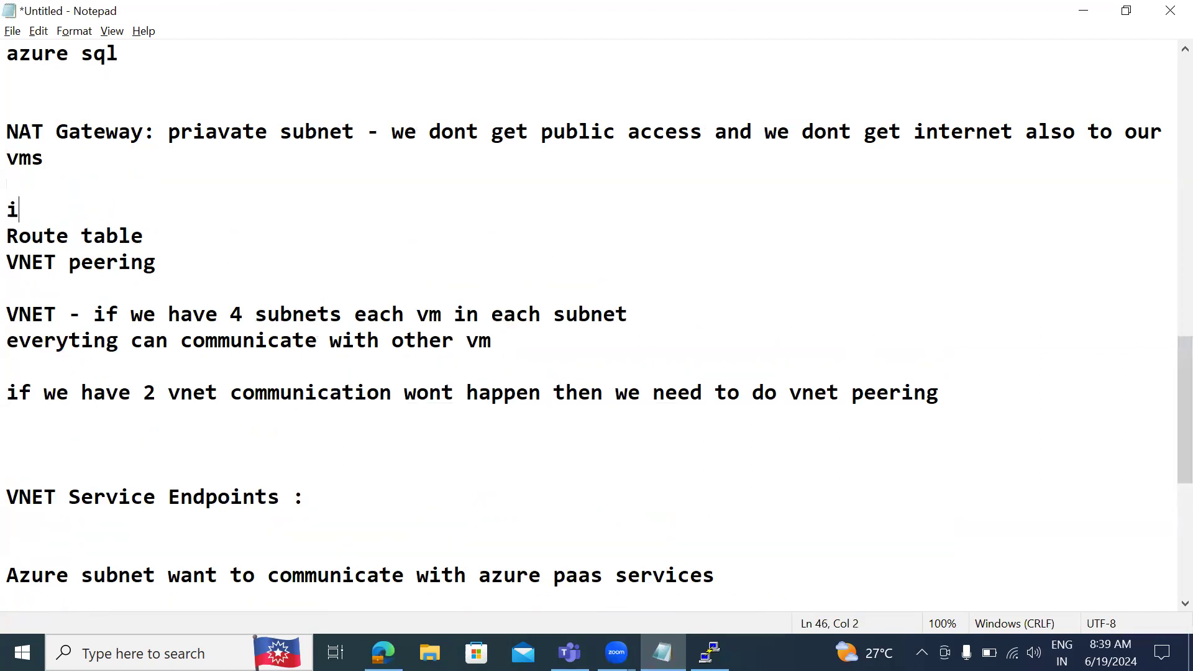
{"action": "type", "text": "f we have "}
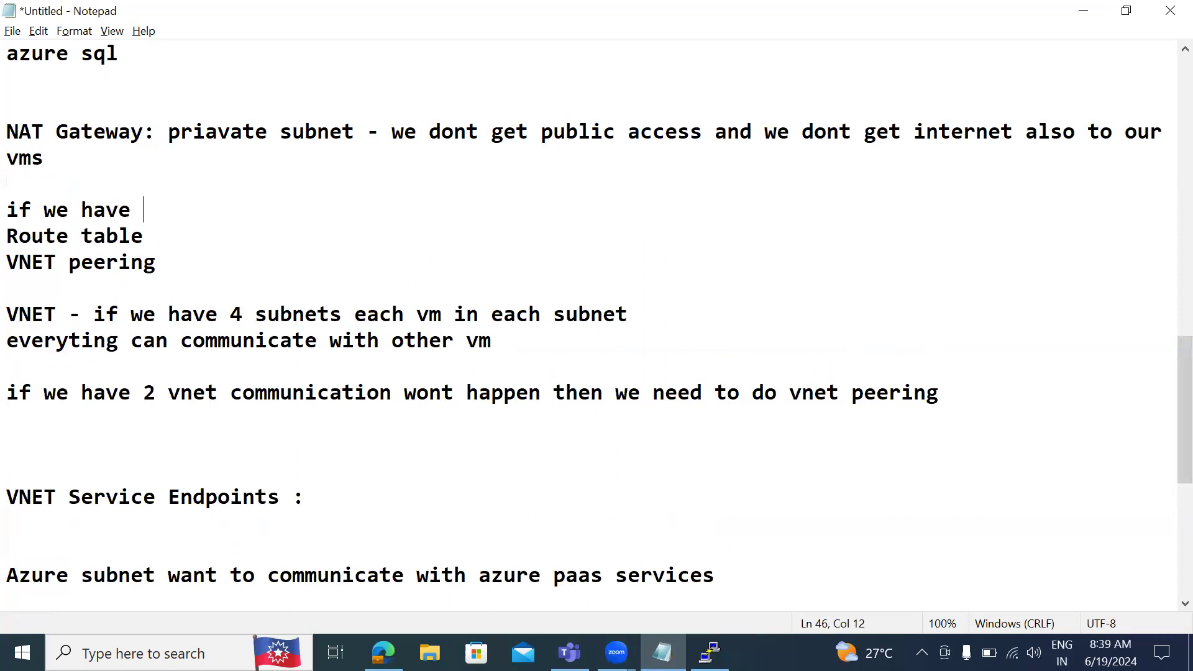
{"action": "type", "text": "public subn"}
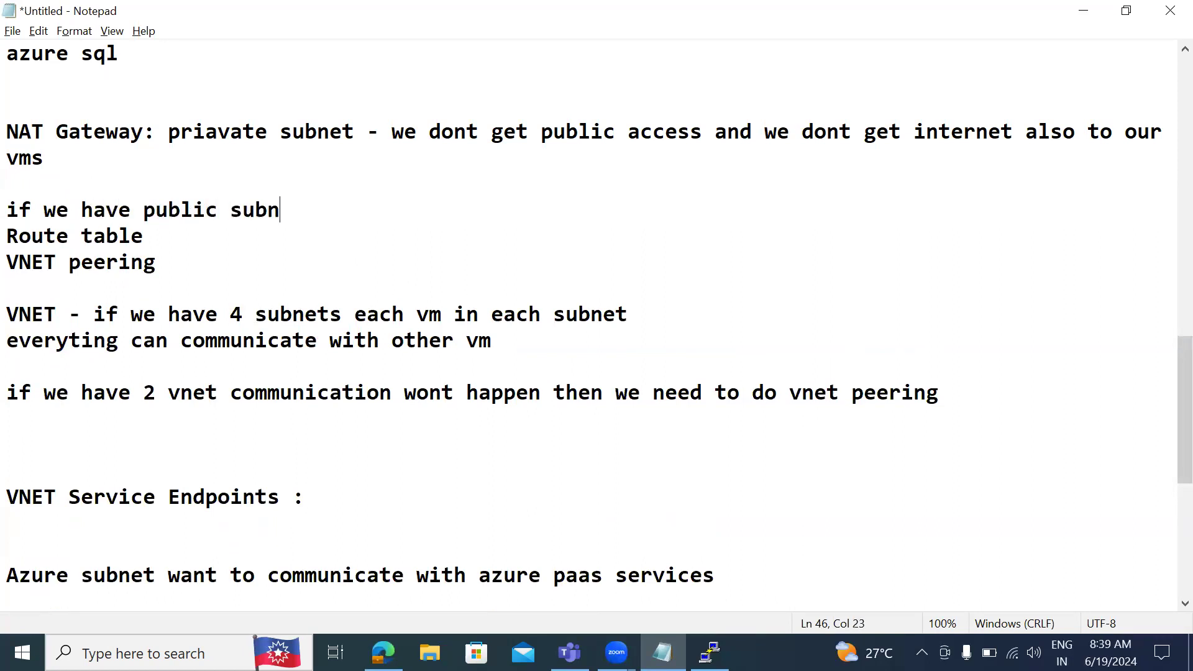
{"action": "type", "text": "et we will "}
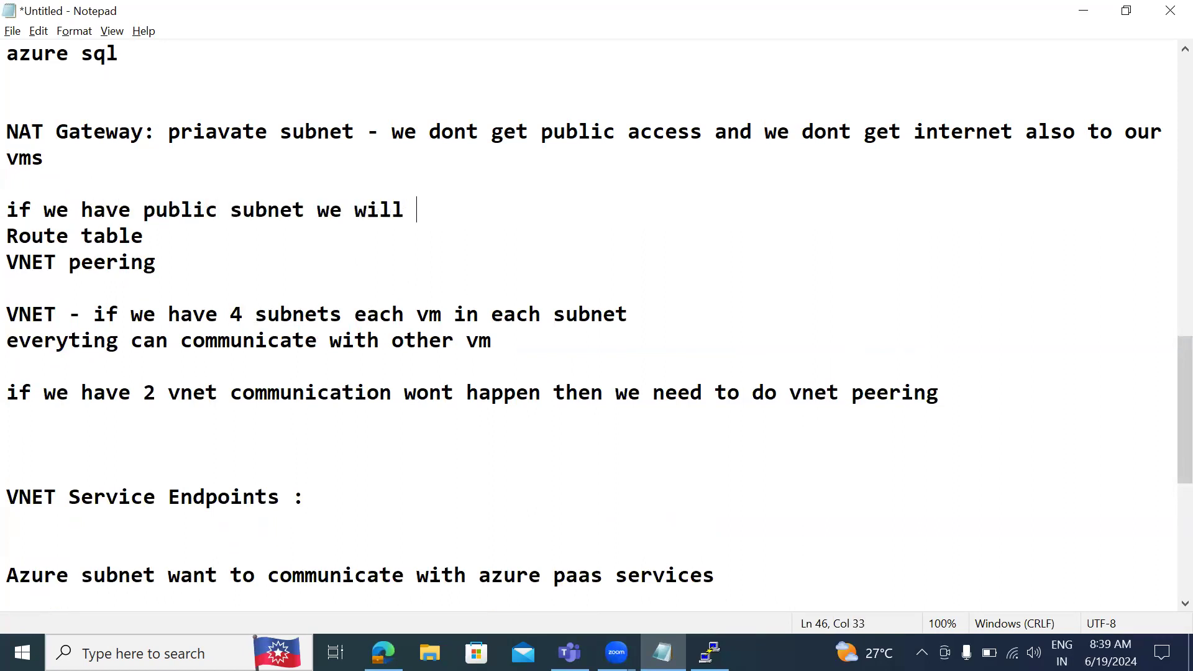
{"action": "type", "text": "get public "}
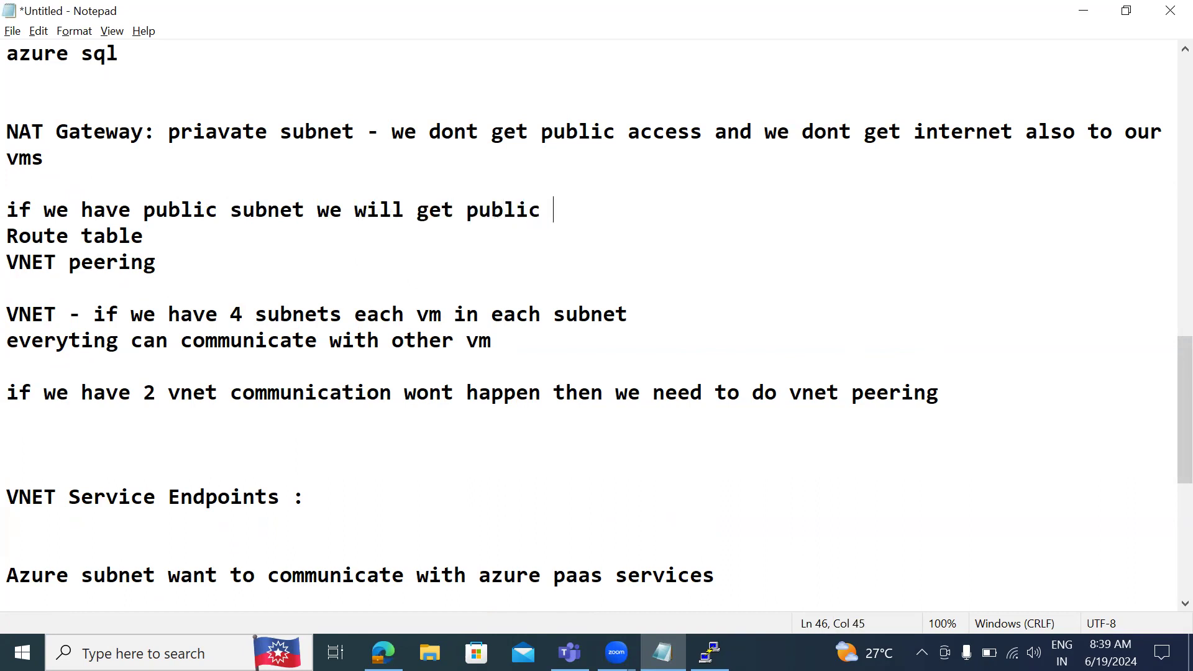
{"action": "type", "text": "access and"}
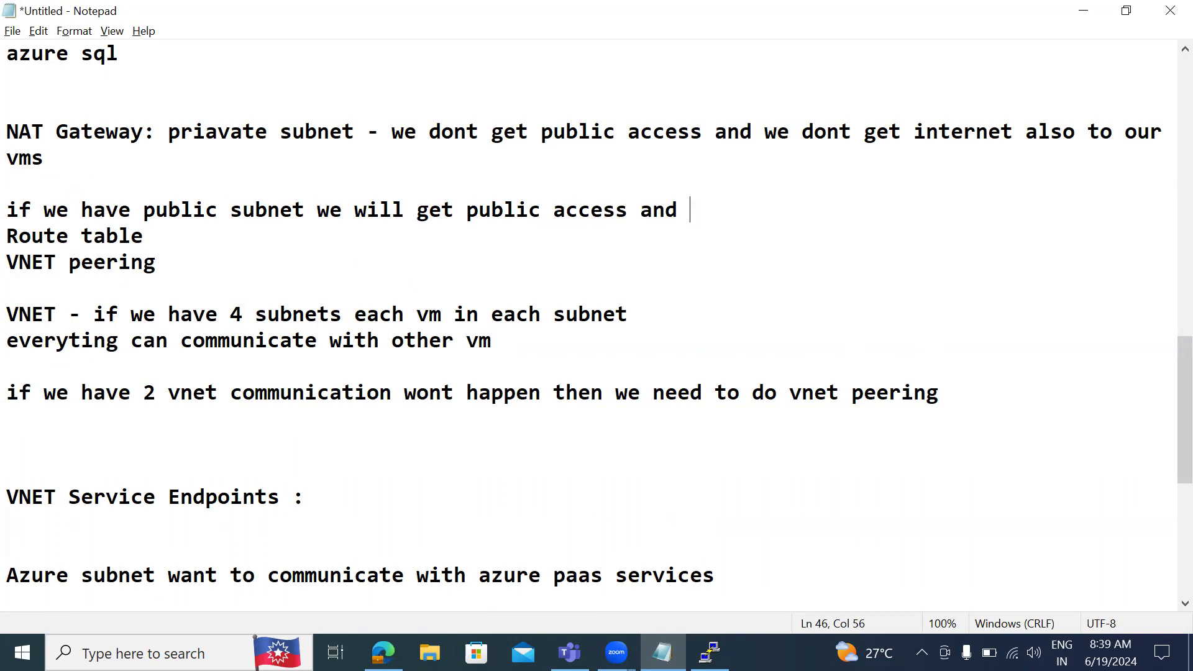
{"action": "type", "text": "internet alos"}
{"action": "key", "text": "BackSpace"}
{"action": "key", "text": "BackSpace"}
{"action": "key", "text": "BackSpace"}
{"action": "type", "text": "so"}
Below the public subnet line, leave a blank line and add "but for my private subnet vms we dont want public access but we need Internet".
{"action": "key", "text": "Return"}
{"action": "key", "text": "Return"}
{"action": "type", "text": "but for my private subnet vms "}
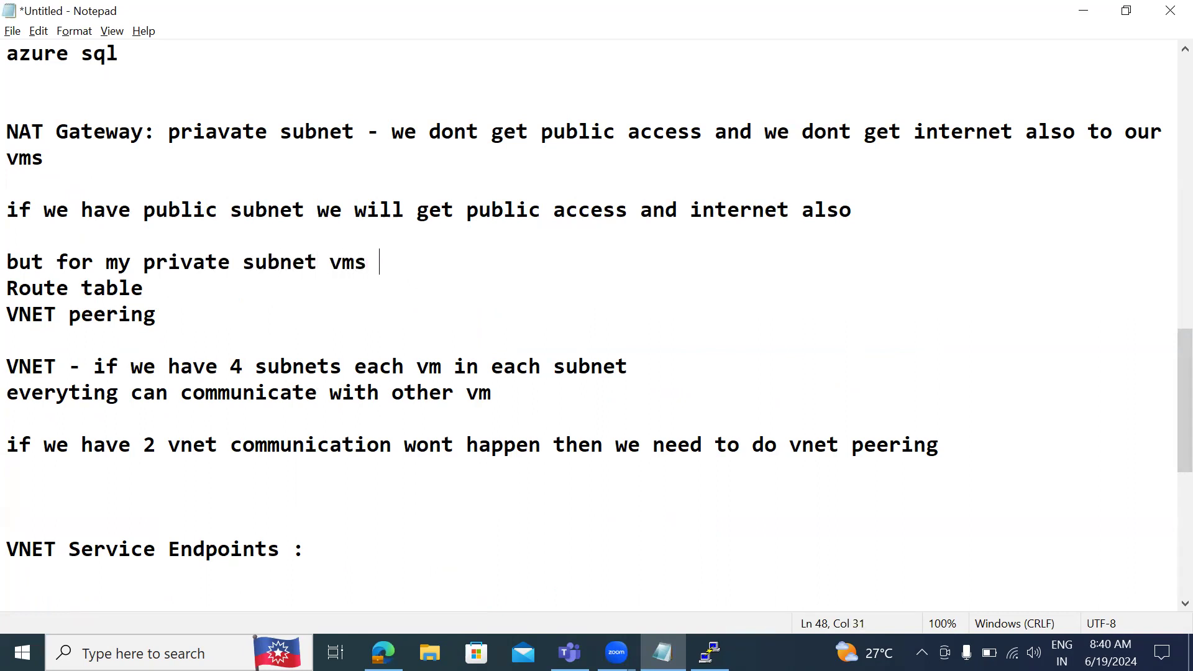
{"action": "type", "text": "we dont want"}
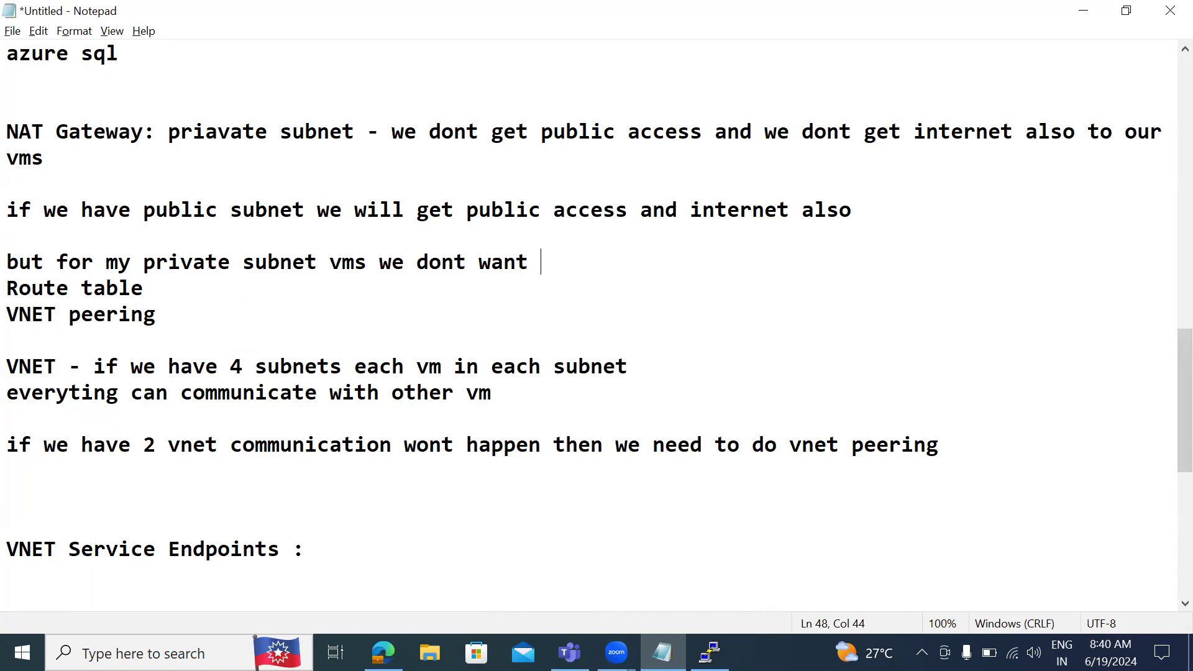
{"action": "type", "text": "public acc"}
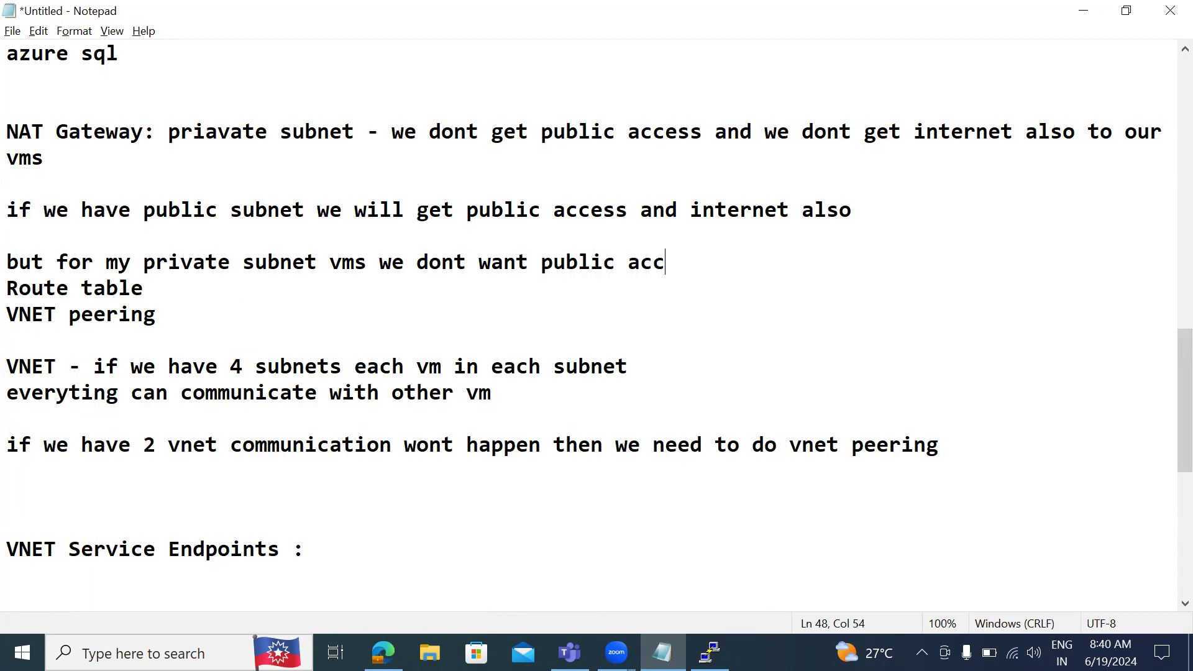
{"action": "type", "text": "ess but"}
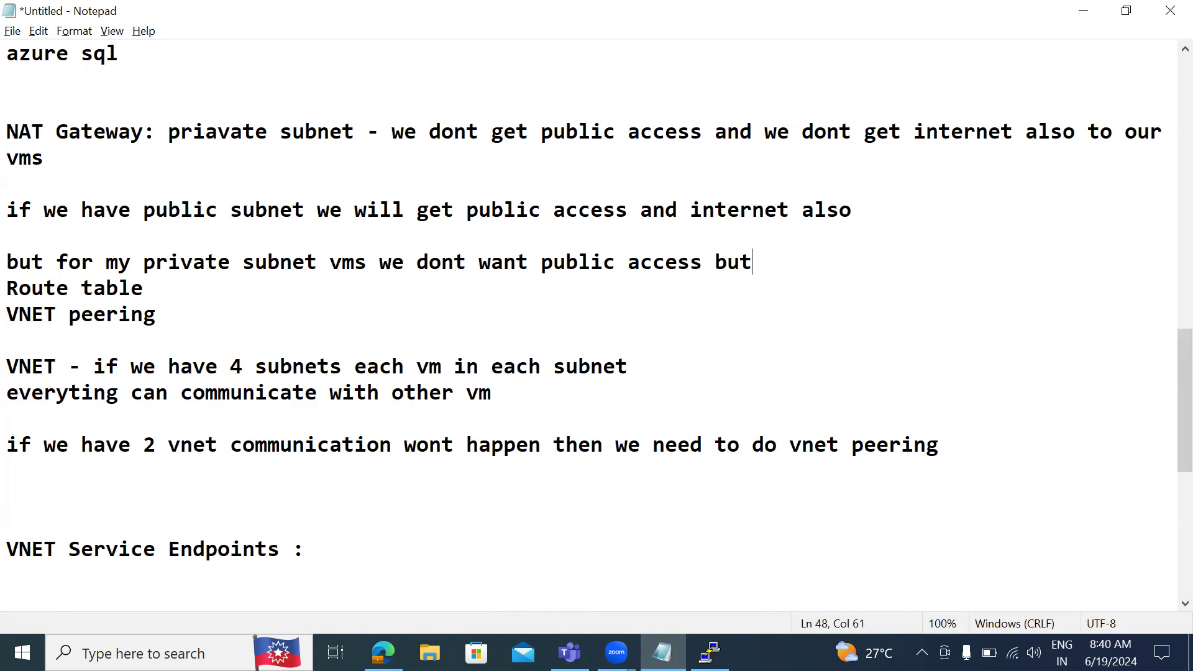
{"action": "type", "text": " we need "}
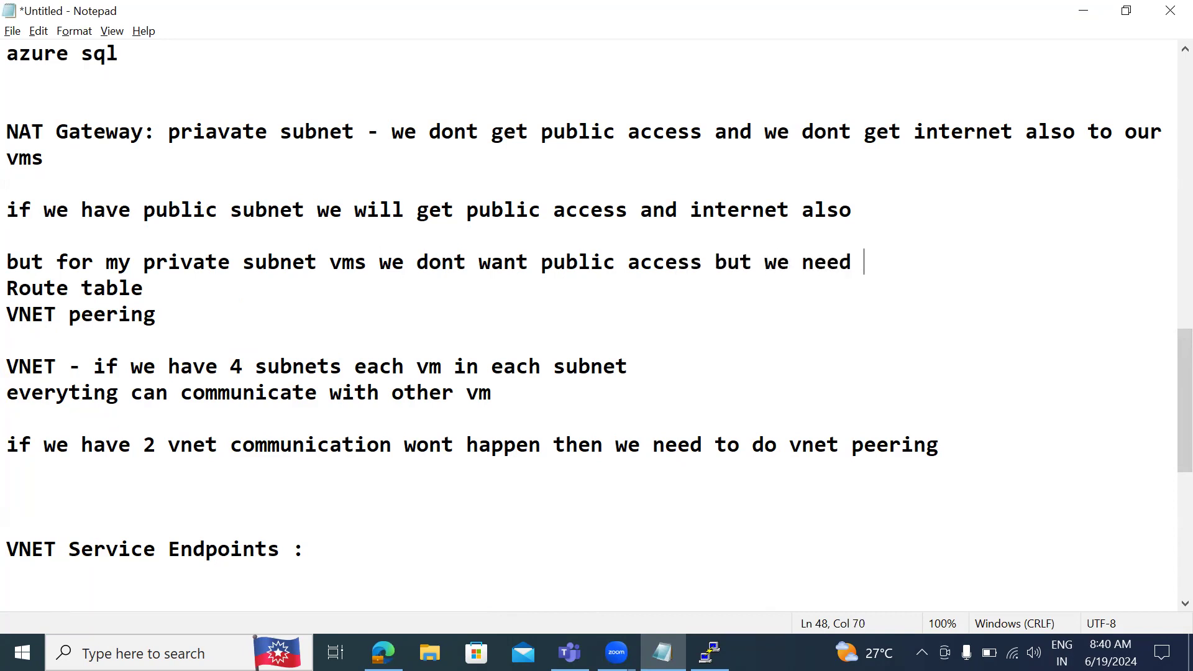
{"action": "type", "text": "Internet"}
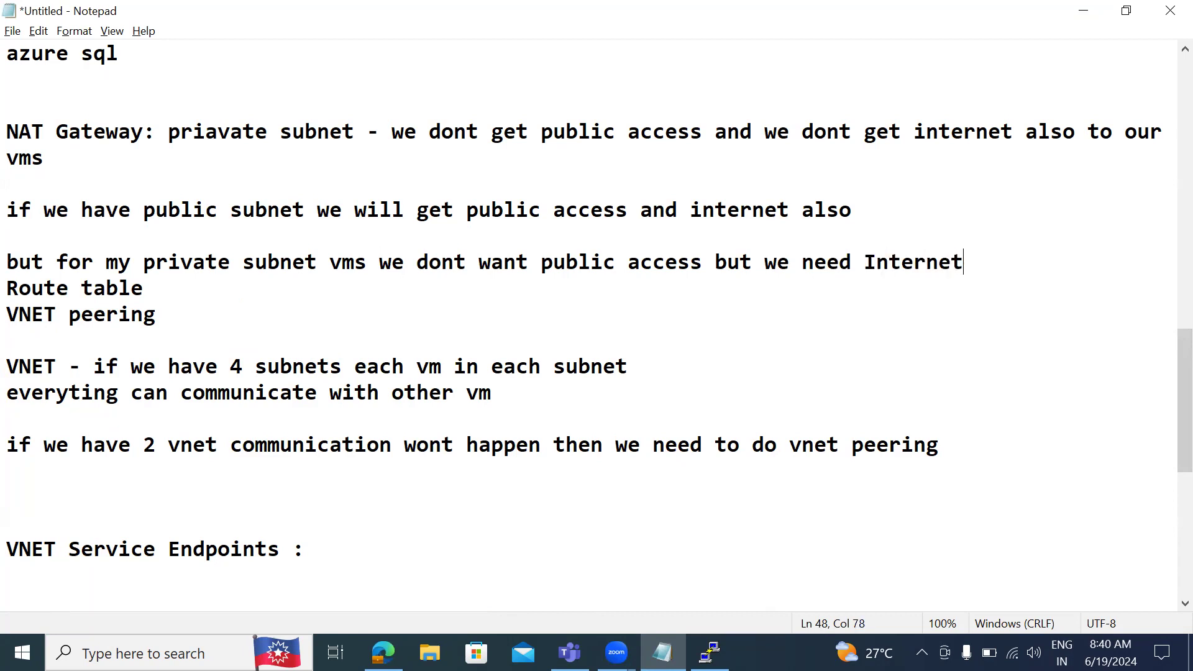
Extend the private subnet line with "(may be for patching the servers, install some softwares or communicate with some api)".
{"action": "type", "text": " (may be for "}
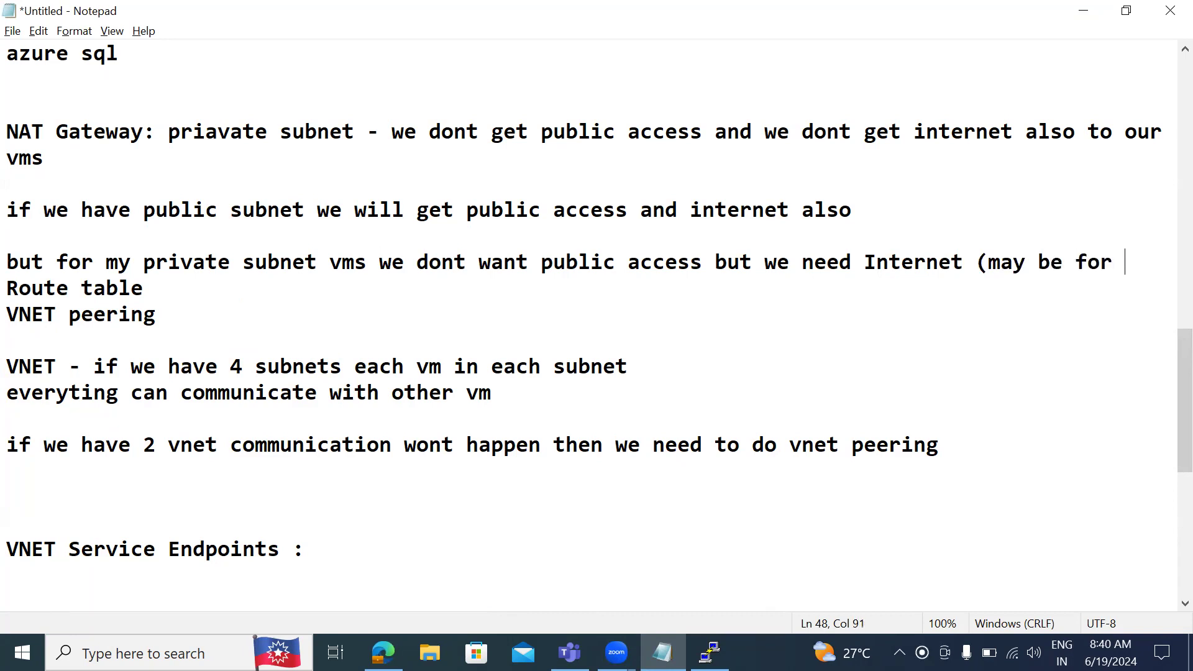
{"action": "type", "text": "patch"}
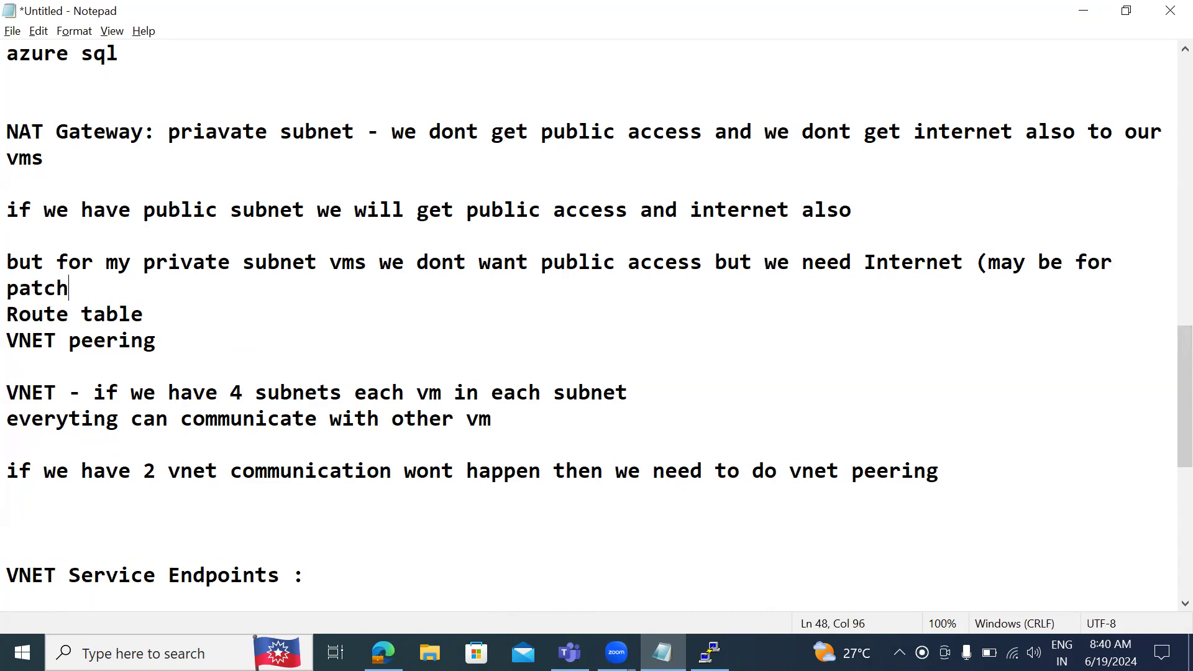
{"action": "type", "text": "ing the servers, "}
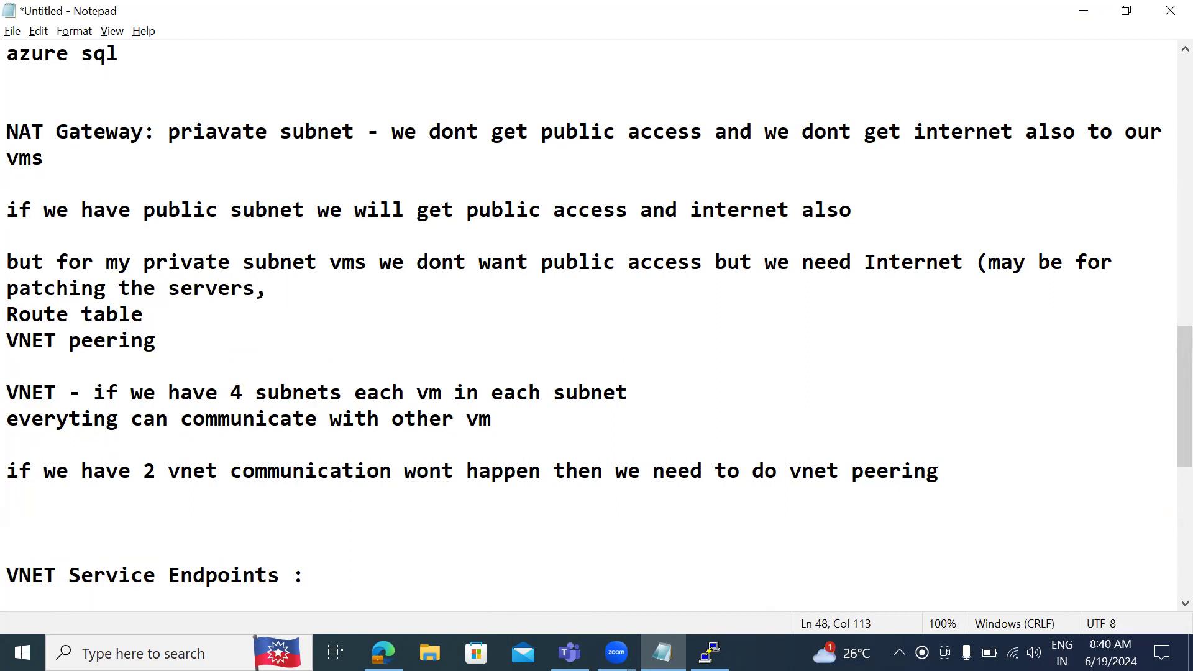
{"action": "type", "text": "install some sof"}
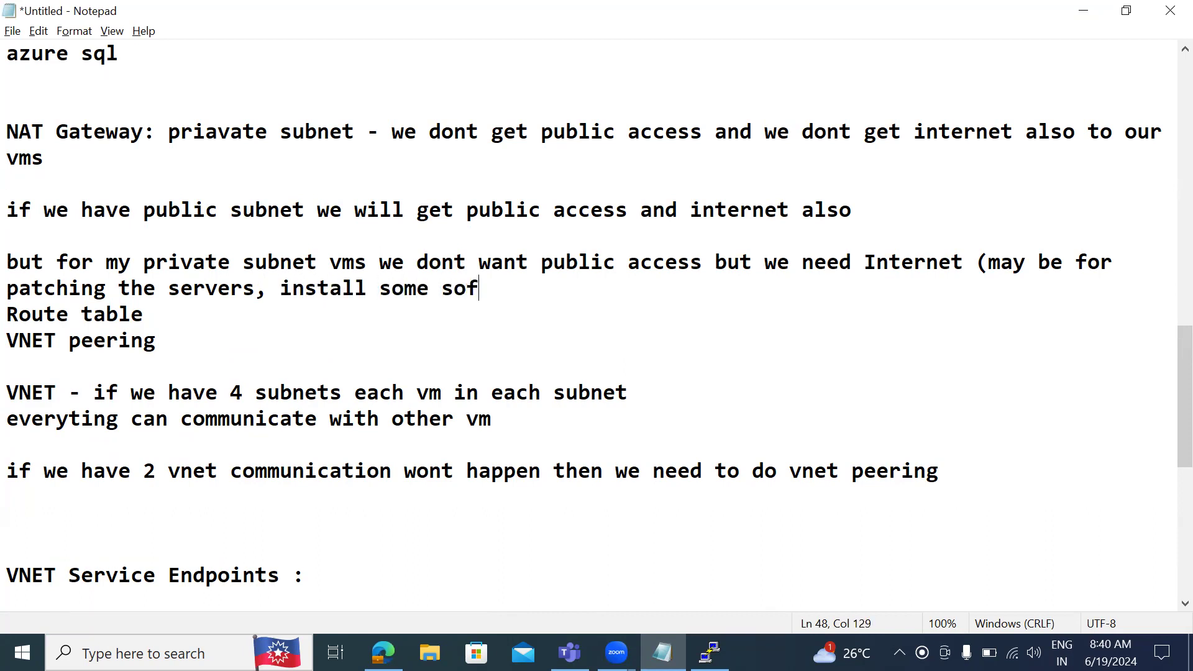
{"action": "type", "text": "twares or comm"}
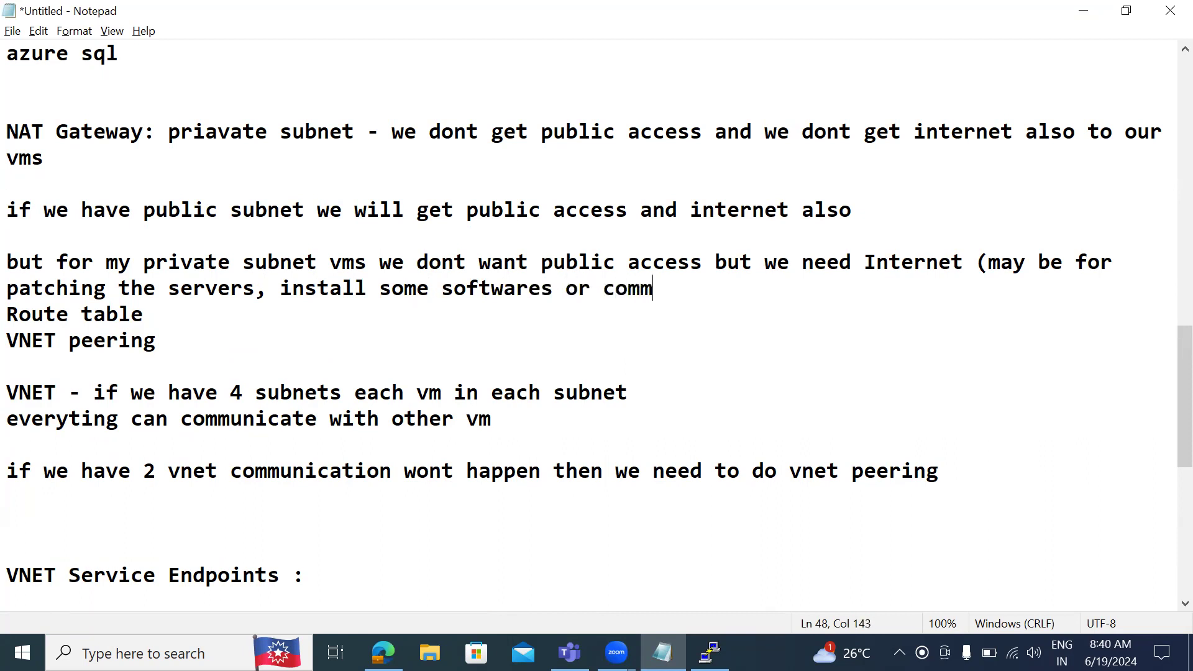
{"action": "type", "text": "unicatew wi"}
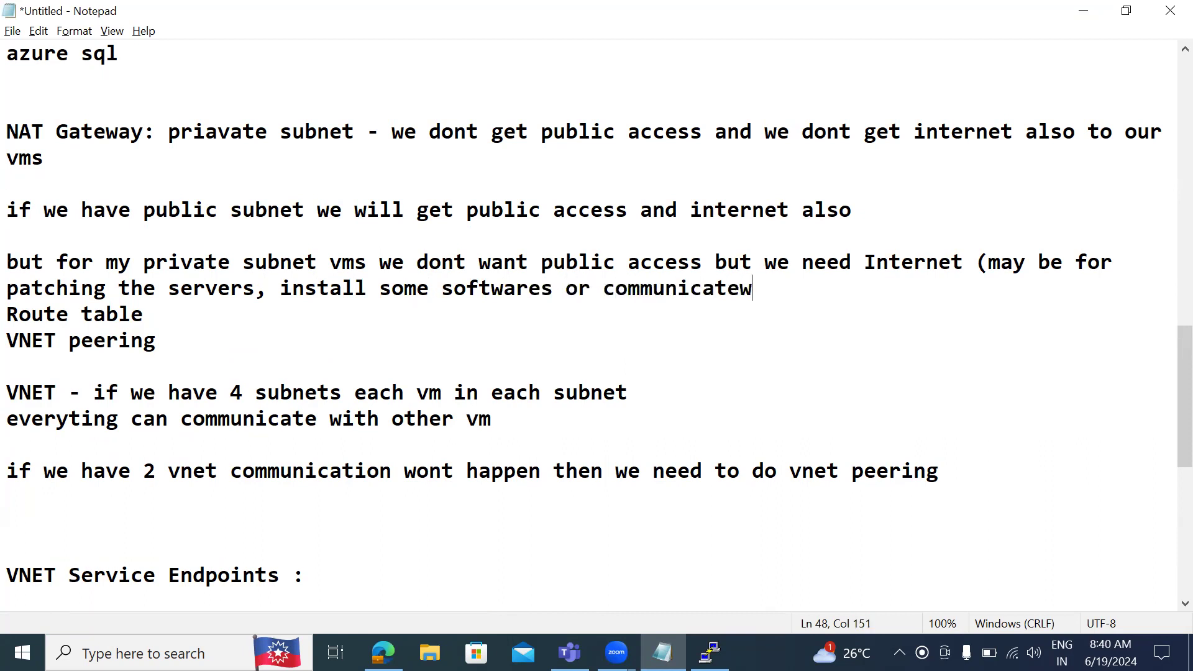
{"action": "key", "text": "BackSpace"}
{"action": "key", "text": "BackSpace"}
{"action": "key", "text": "BackSpace"}
{"action": "key", "text": "BackSpace"}
{"action": "type", "text": "with "}
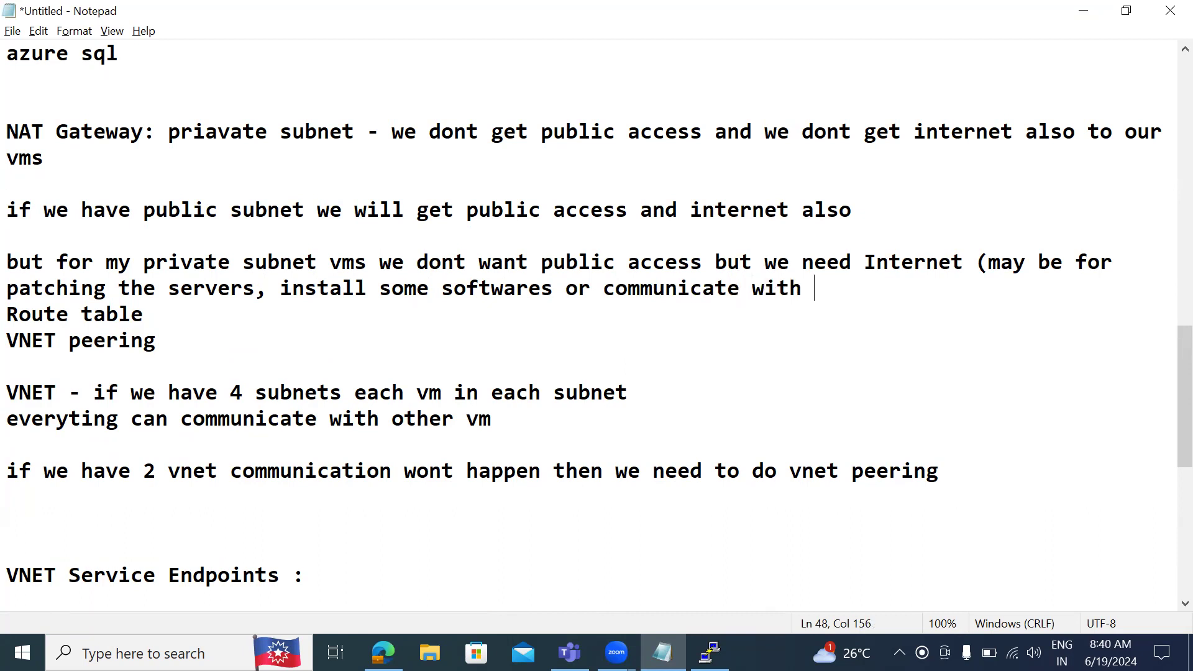
{"action": "type", "text": "some api"}
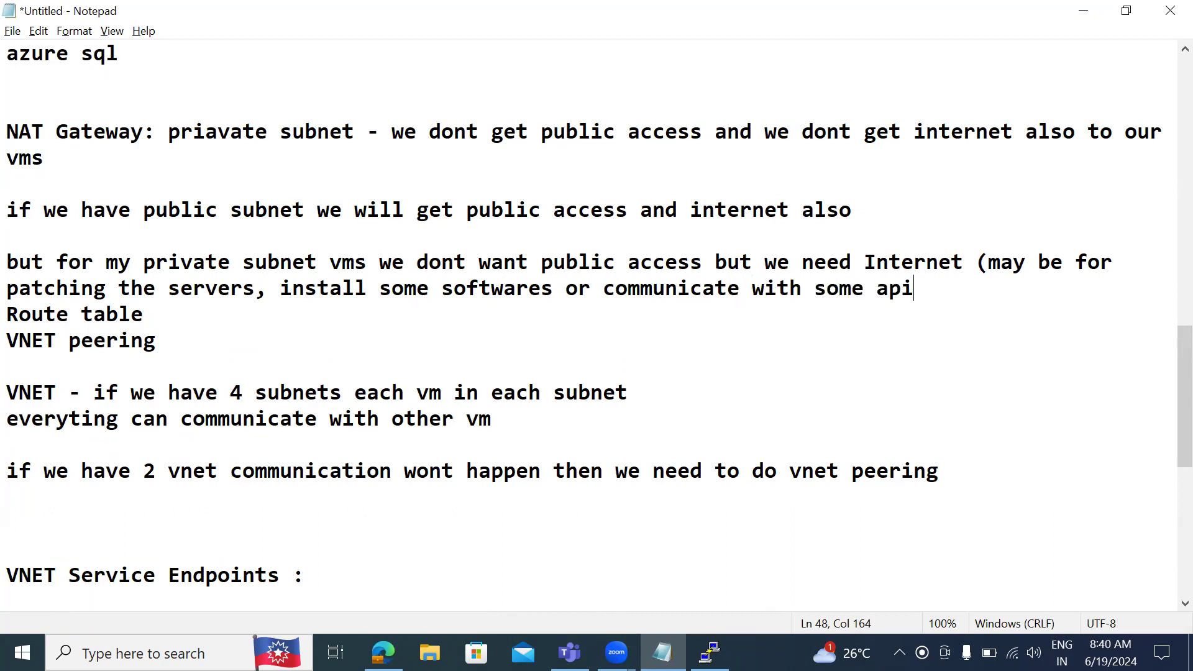
{"action": "type", "text": ")"}
Add "solution for that is NAT Gateway" after a blank line, keeping a blank line before the Route table entry.
{"action": "key", "text": "Return"}
{"action": "key", "text": "Return"}
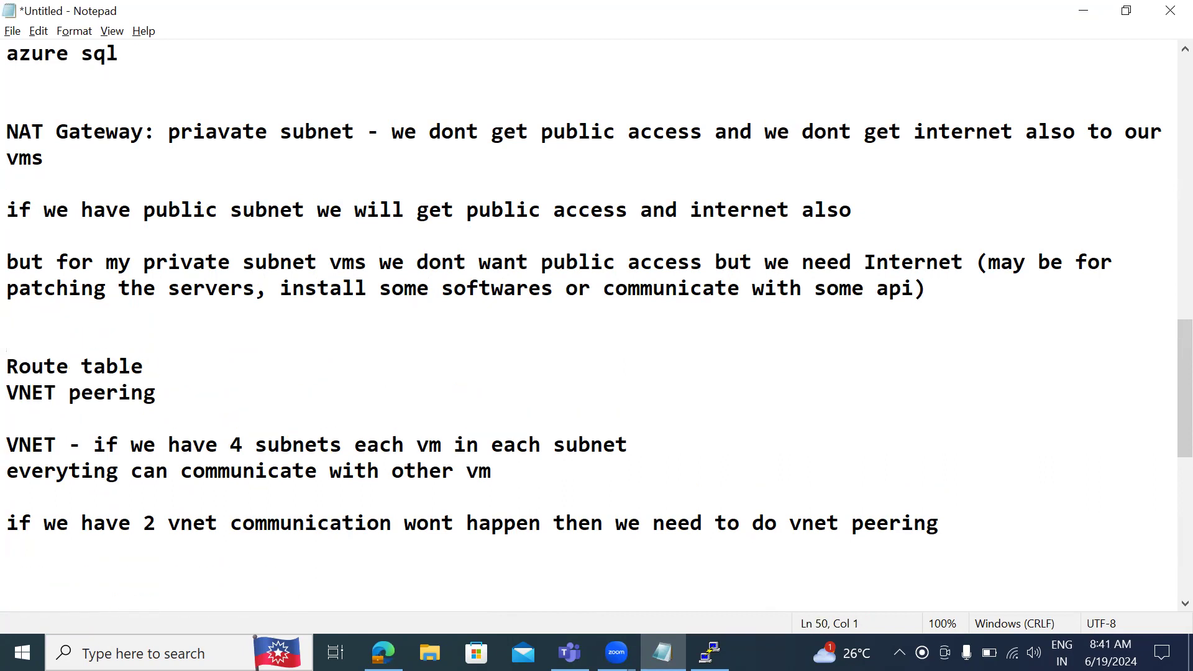
{"action": "key", "text": "Up"}
{"action": "key", "text": "Return"}
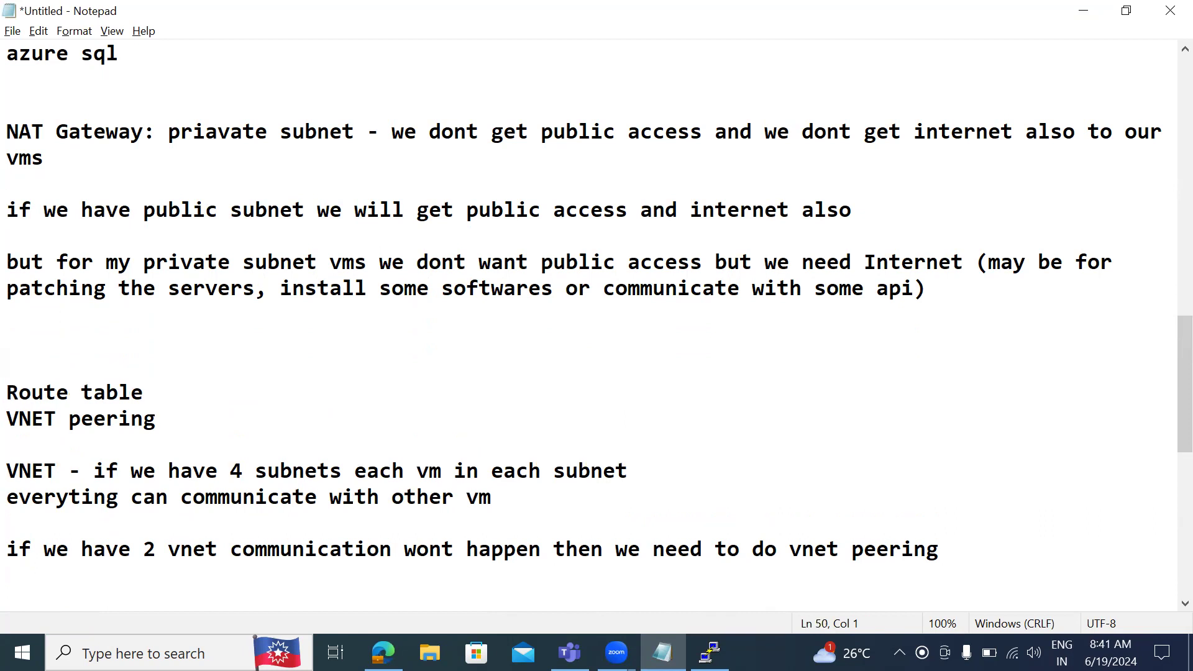
{"action": "type", "text": "solution fo"}
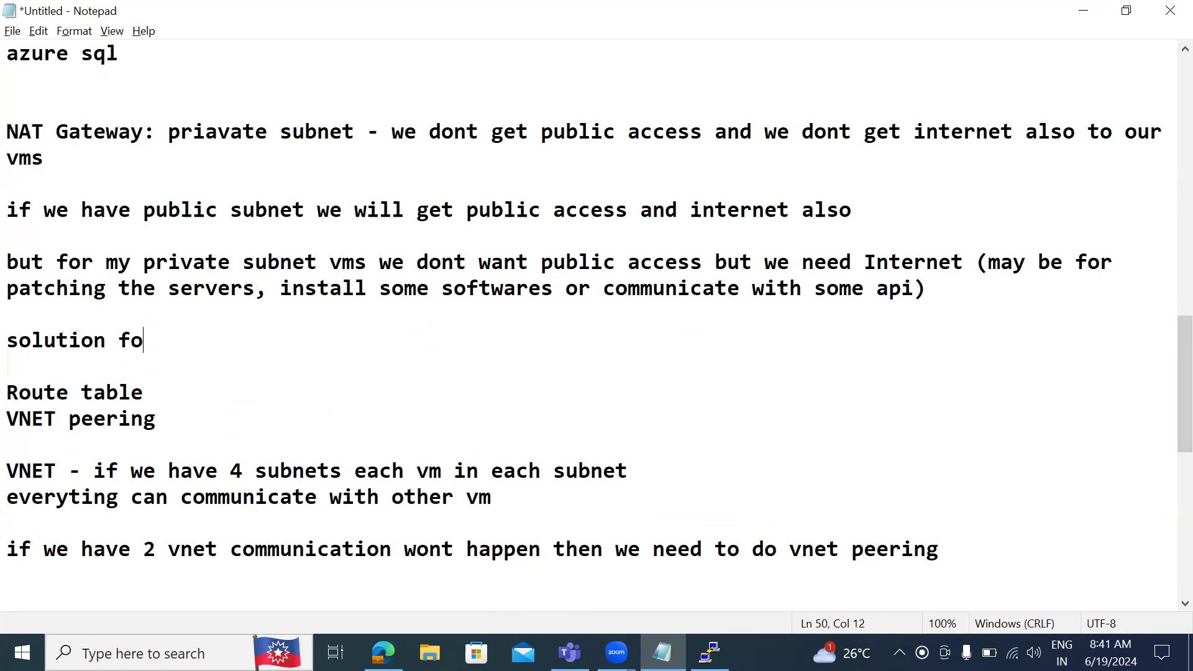
{"action": "type", "text": "r that is NA"}
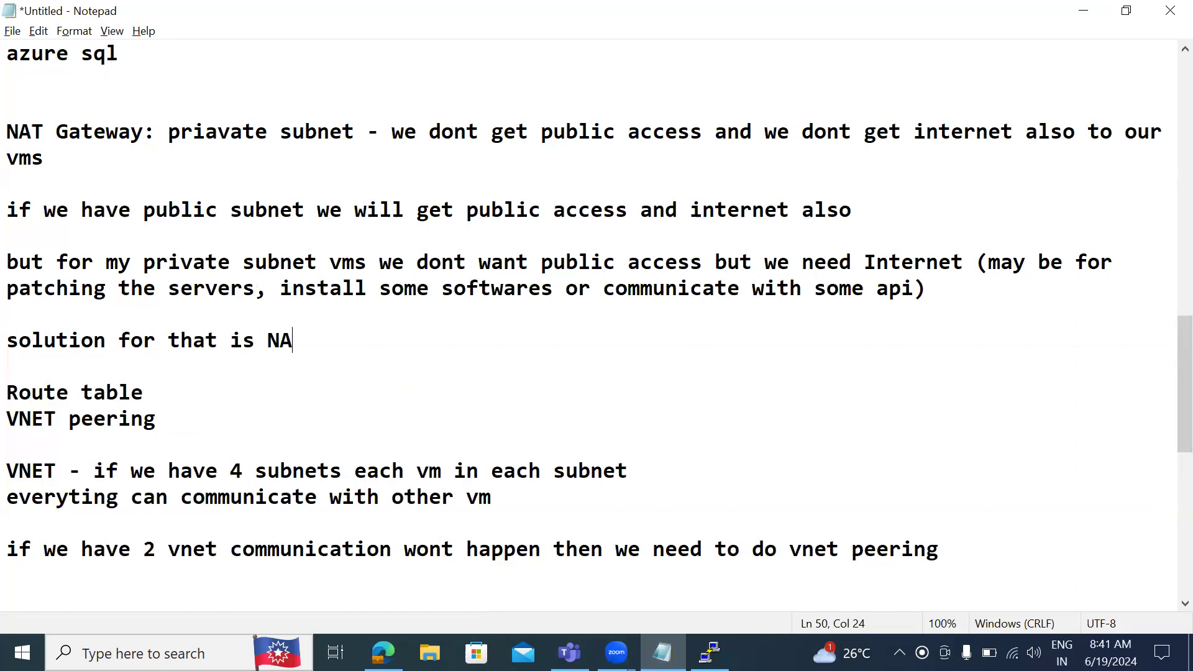
{"action": "type", "text": "T Gateway"}
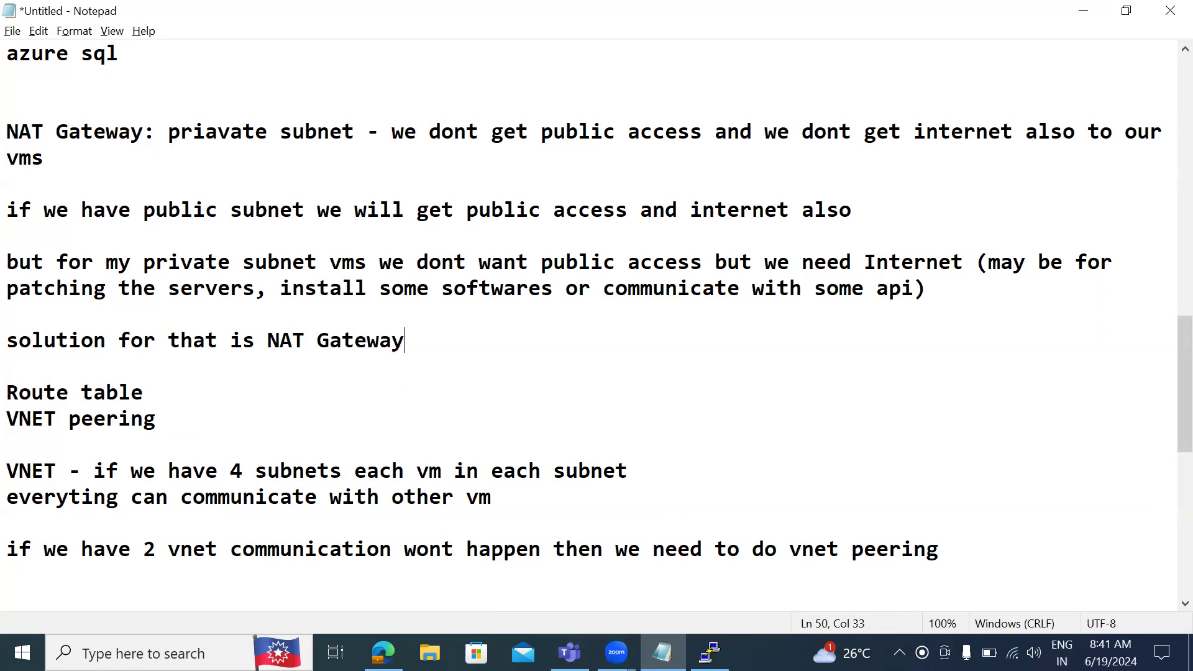
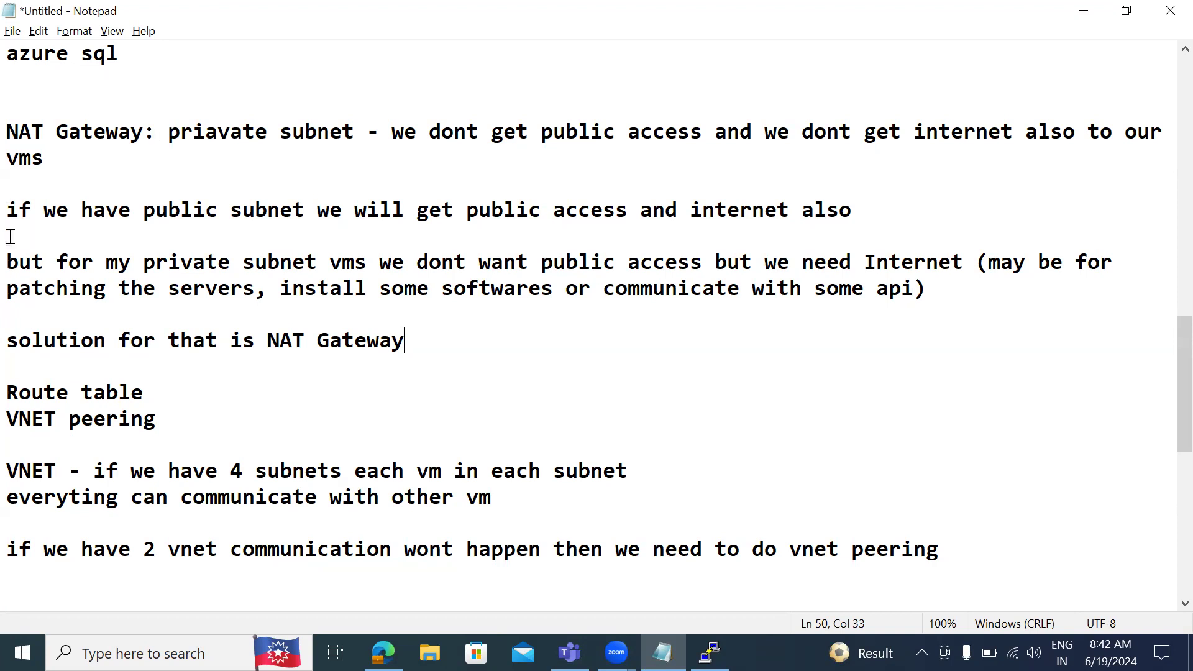
Extend the Route table entry with ": Some set of Routing rules we are going to get" and separate it from VNET peering by a blank line.
{"action": "left_click", "coordinate": [160, 386]}
{"action": "type", "text": ":"}
{"action": "key", "text": "Return"}
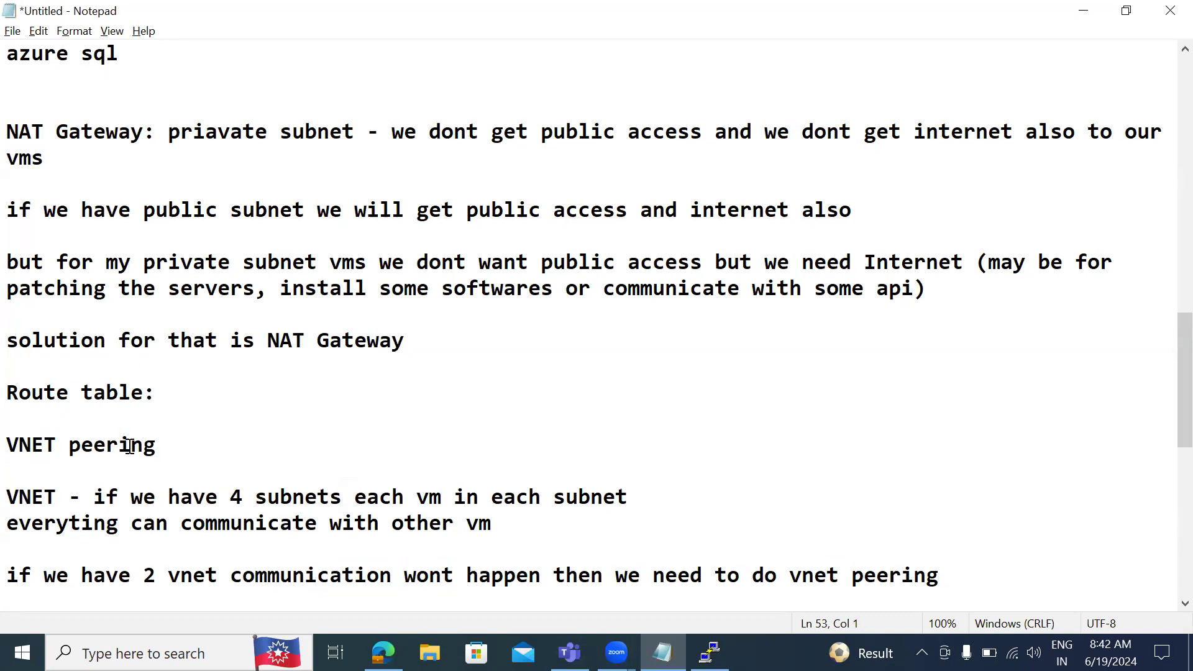
{"action": "left_click", "coordinate": [176, 396]}
{"action": "type", "text": "Some set o"}
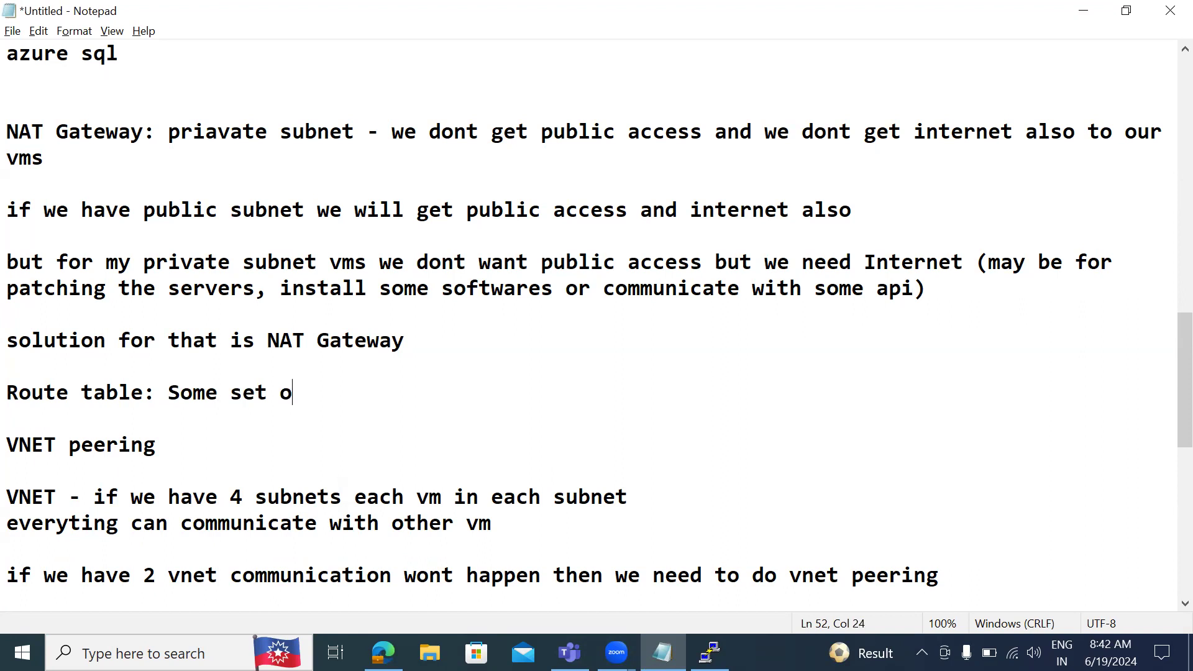
{"action": "type", "text": "f Routing "}
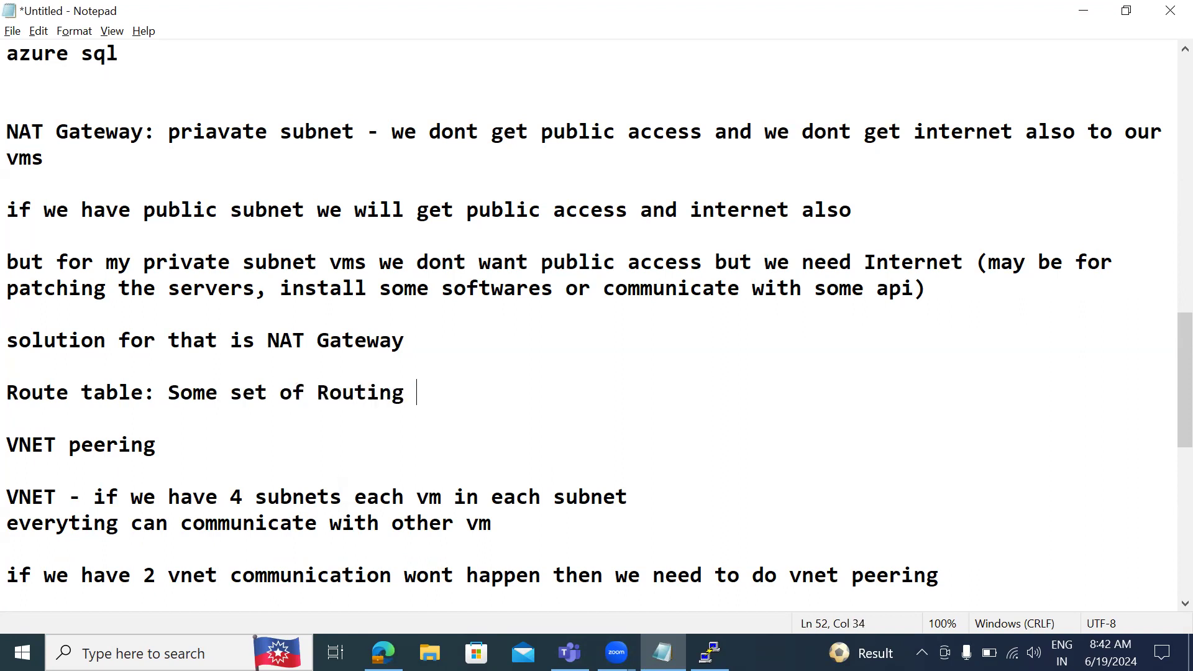
{"action": "type", "text": "rules we are"}
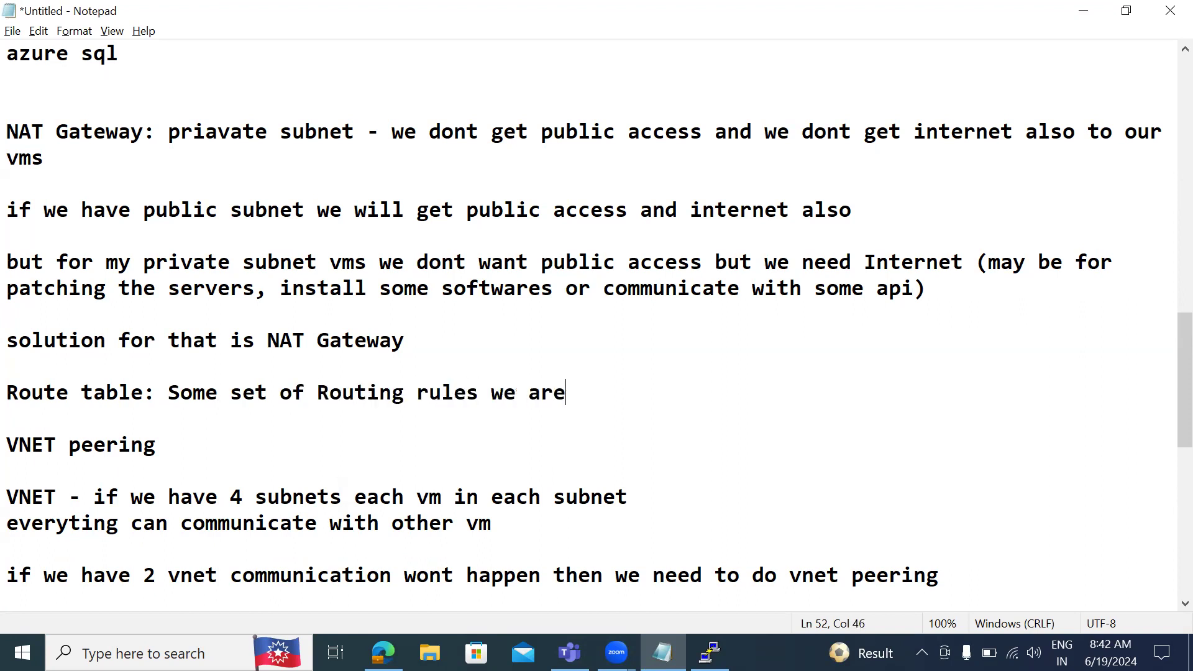
{"action": "type", "text": " going to get"}
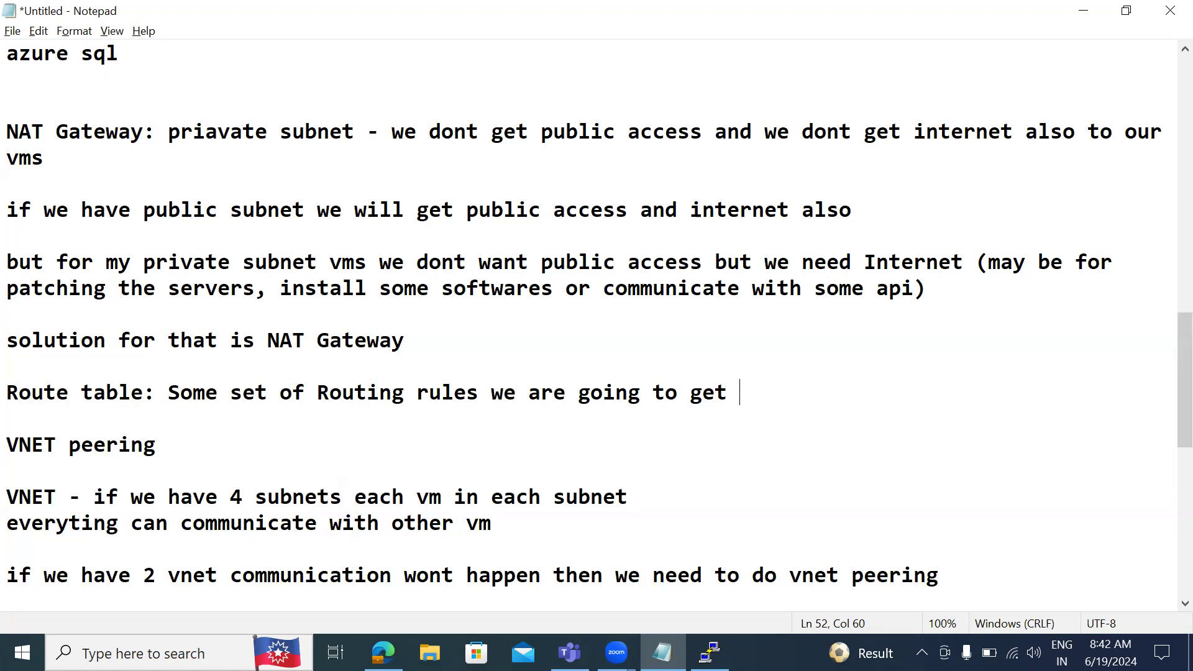
Below the Route table entry, leave a blank line and add the route "10.20.0.0/16 - local router".
{"action": "key", "text": "Return"}
{"action": "key", "text": "Return"}
{"action": "type", "text": "10.20.0"}
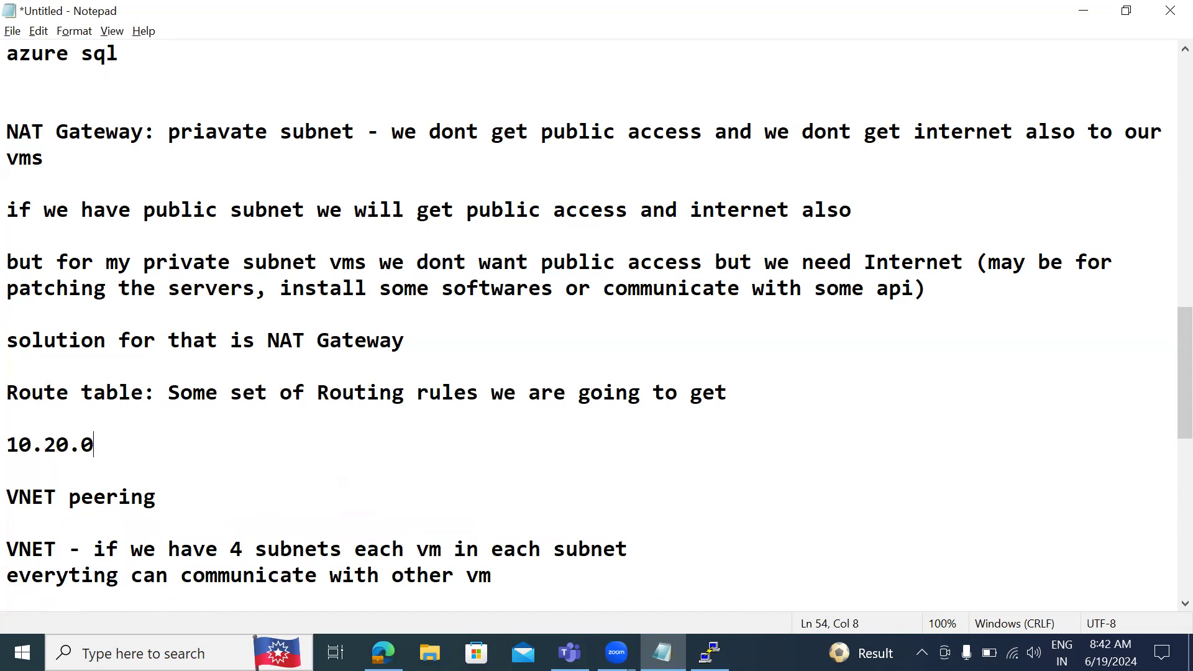
{"action": "type", "text": ".0/16 - local router"}
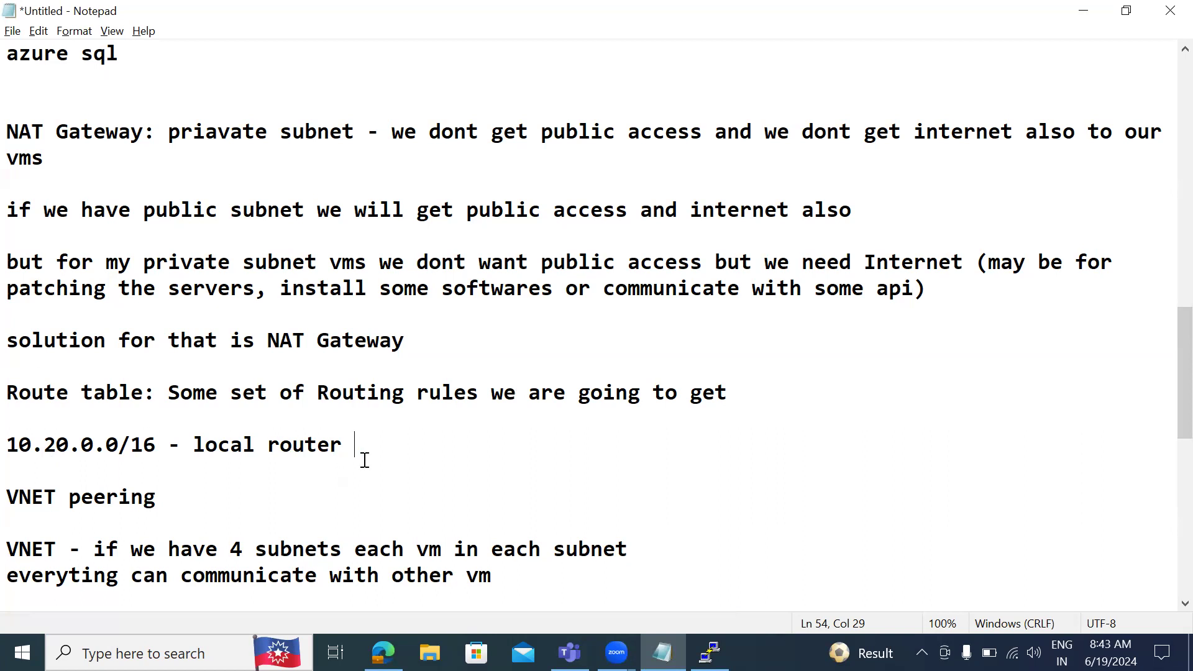
Leave a blank line under the local router route and add "nat gateway" followed by a new line.
{"action": "key", "text": "Return"}
{"action": "key", "text": "Return"}
{"action": "type", "text": "p"}
{"action": "key", "text": "BackSpace"}
{"action": "type", "text": "nat gateway"}
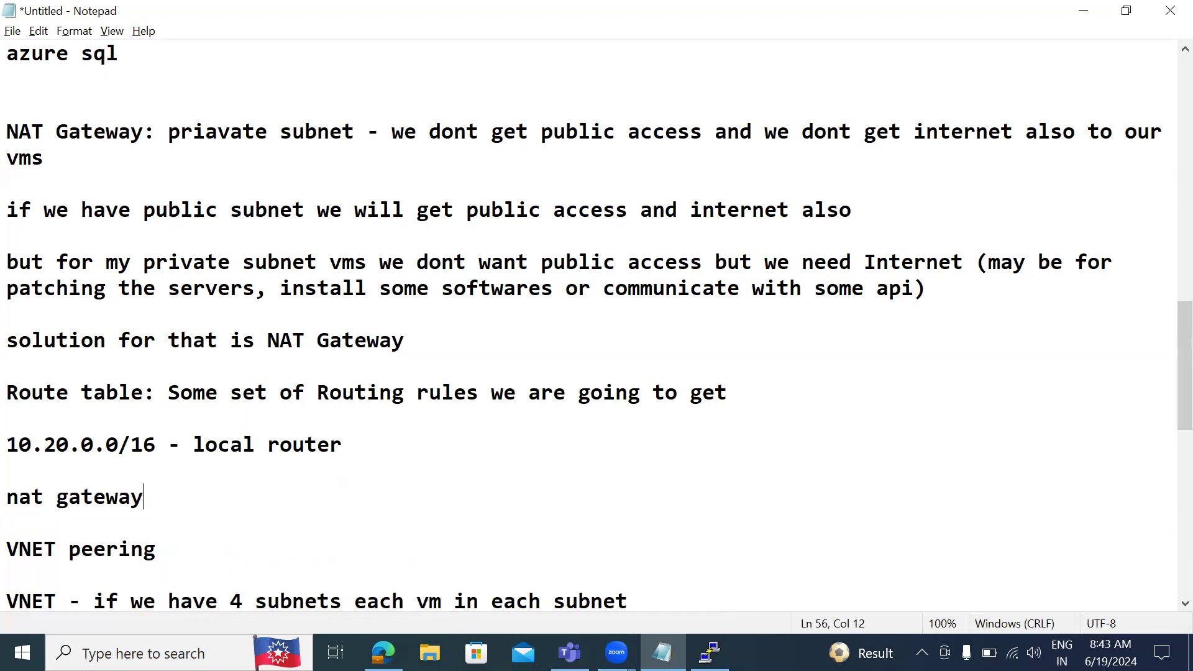
{"action": "key", "text": "Return"}
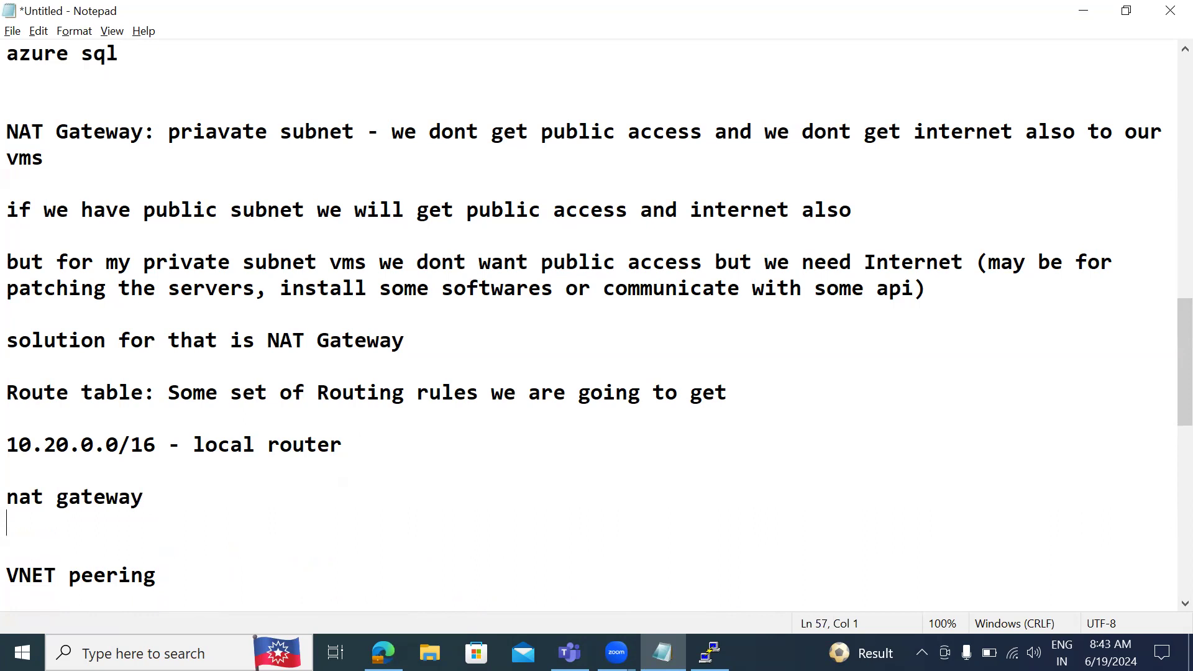
Switch to the Azure portal and cancel the unsaved edits to the default subnet.
{"action": "left_click", "coordinate": [383, 653]}
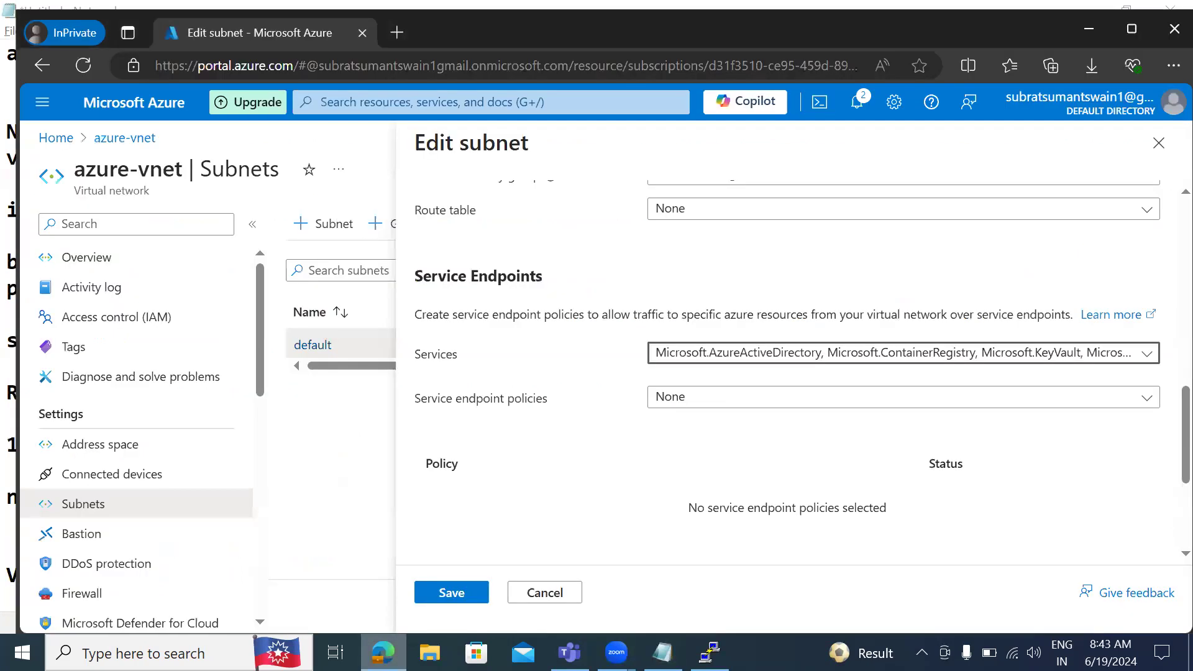
{"action": "left_click", "coordinate": [530, 503]}
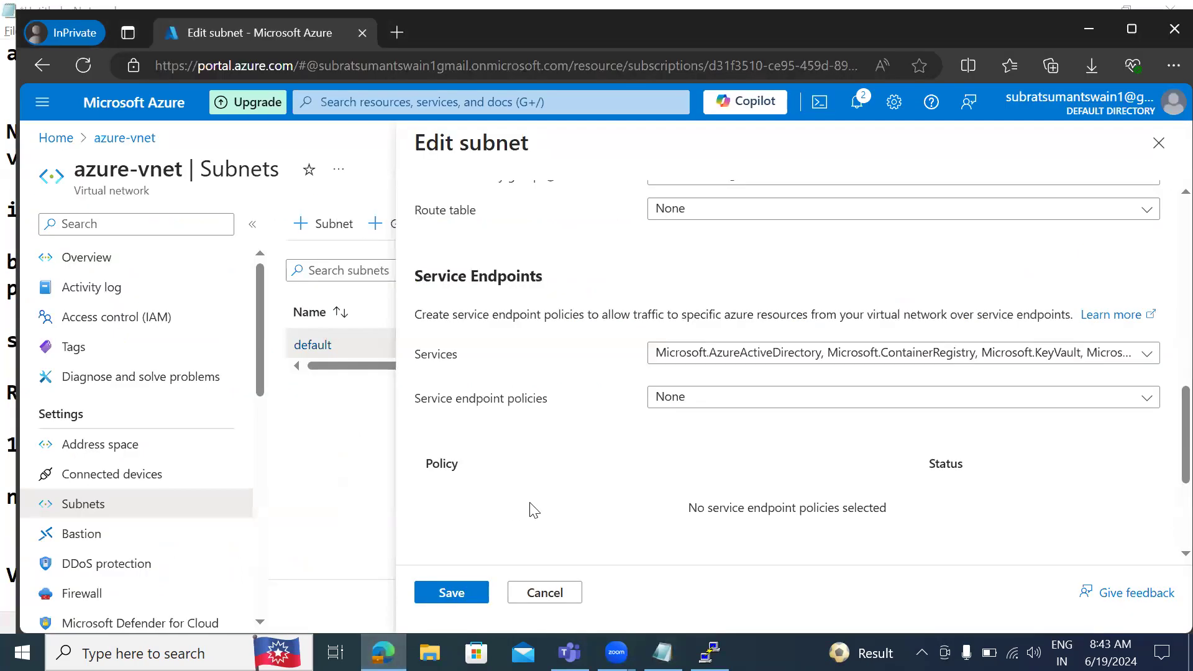
{"action": "left_click", "coordinate": [541, 593]}
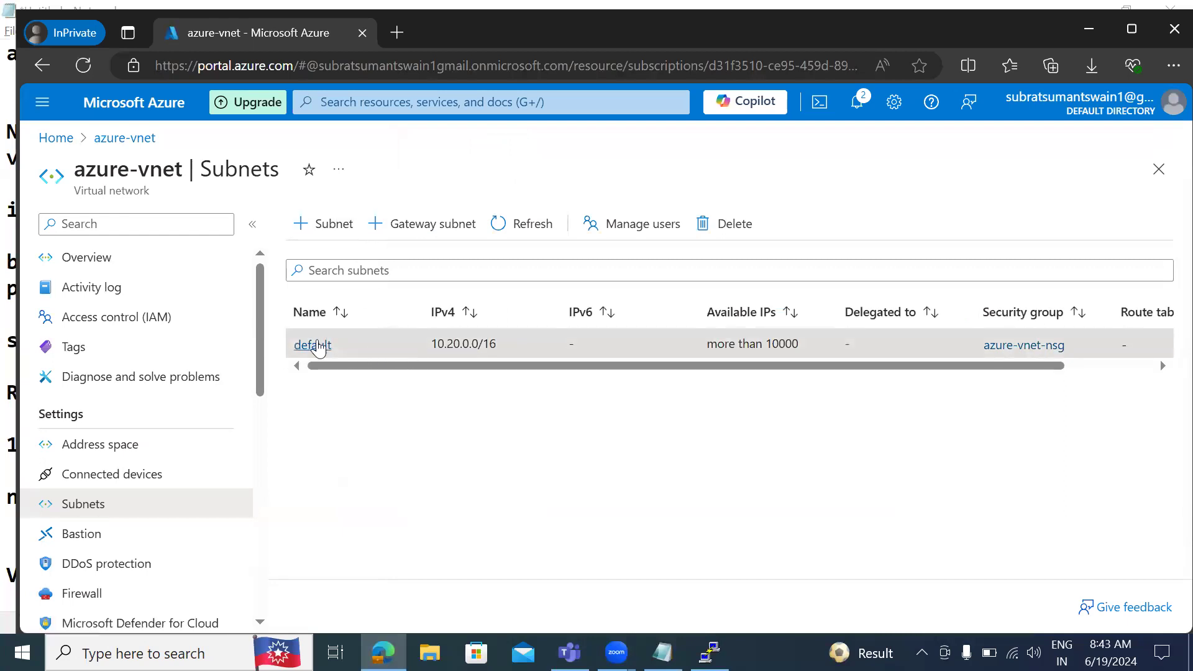
Reopen the default subnet of azure-vnet and review its NAT gateway, route table, service endpoint and delegation settings.
{"action": "left_click", "coordinate": [312, 347]}
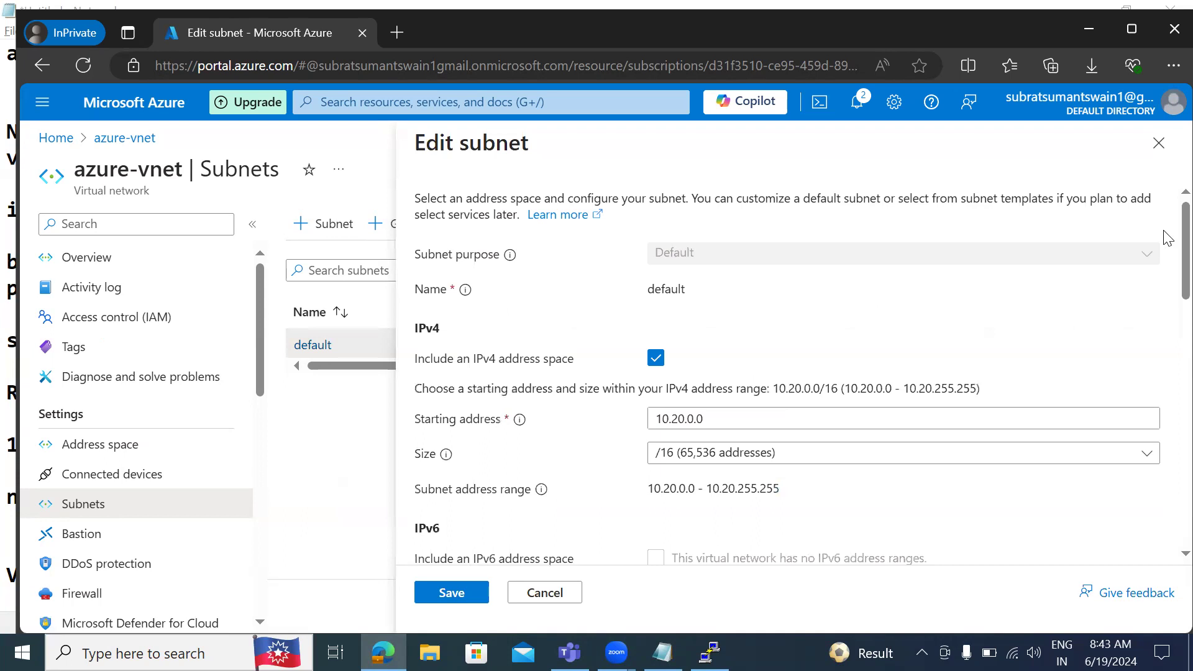
{"action": "scroll", "coordinate": [1166, 237], "scroll_direction": "down", "scroll_amount": 7}
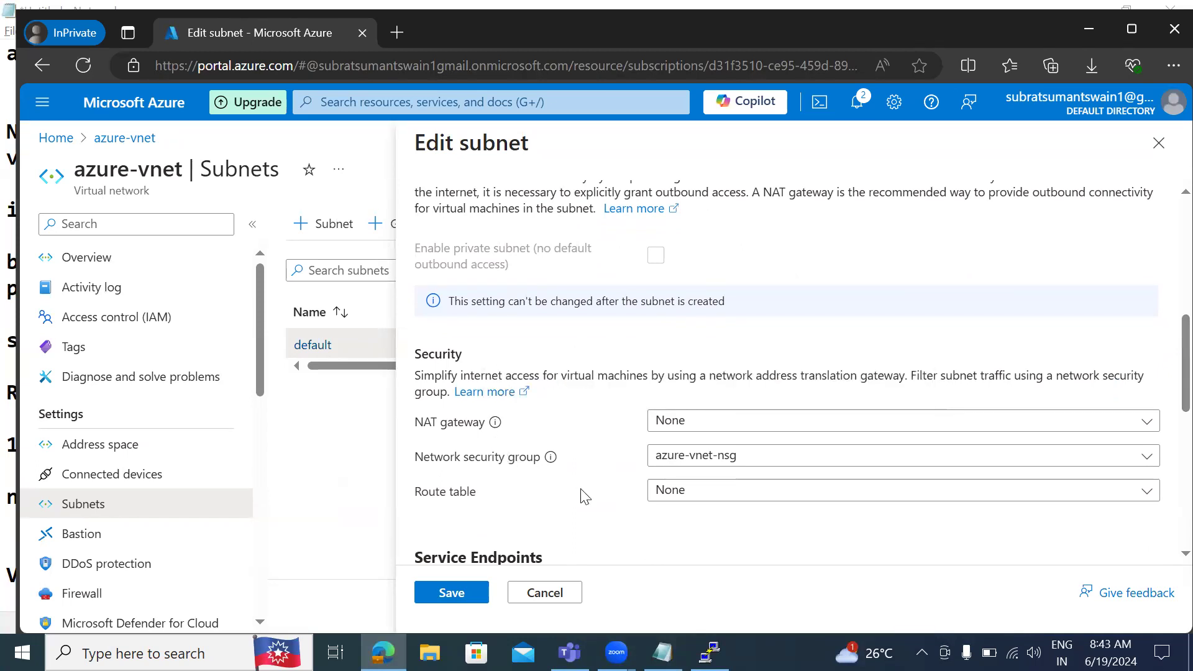
{"action": "left_click_drag", "start_coordinate": [1166, 376], "coordinate": [1166, 481]}
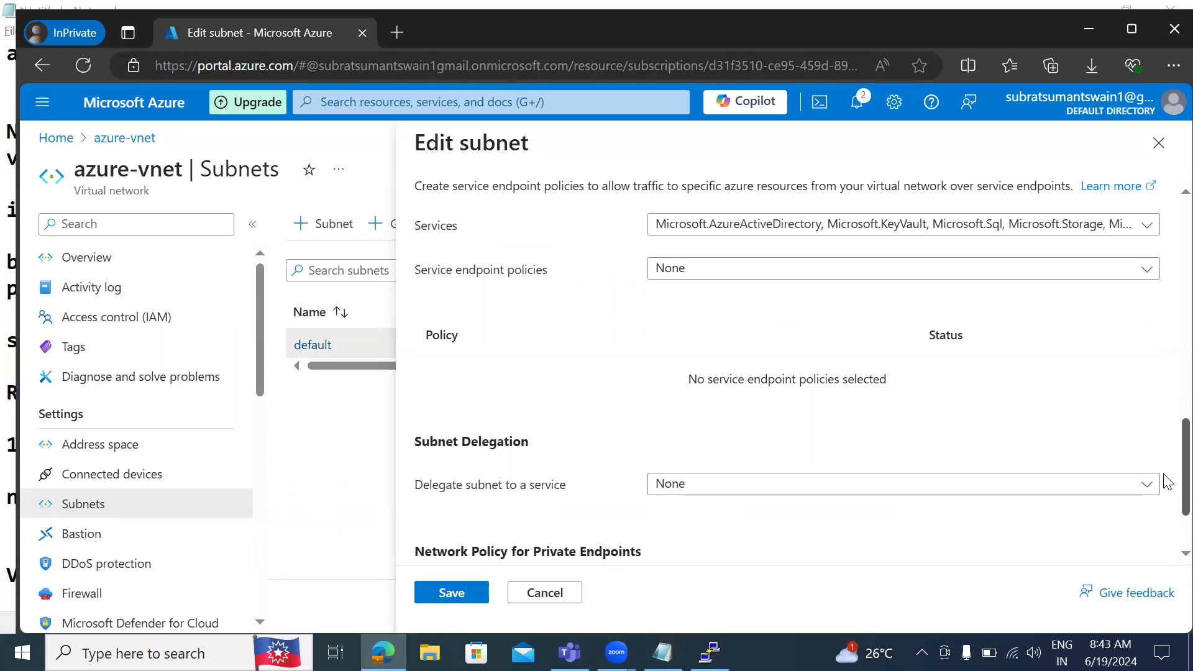
Close the default subnet's settings without saving and view the Peerings page of azure-vnet.
{"action": "left_click_drag", "start_coordinate": [1167, 482], "coordinate": [1166, 428]}
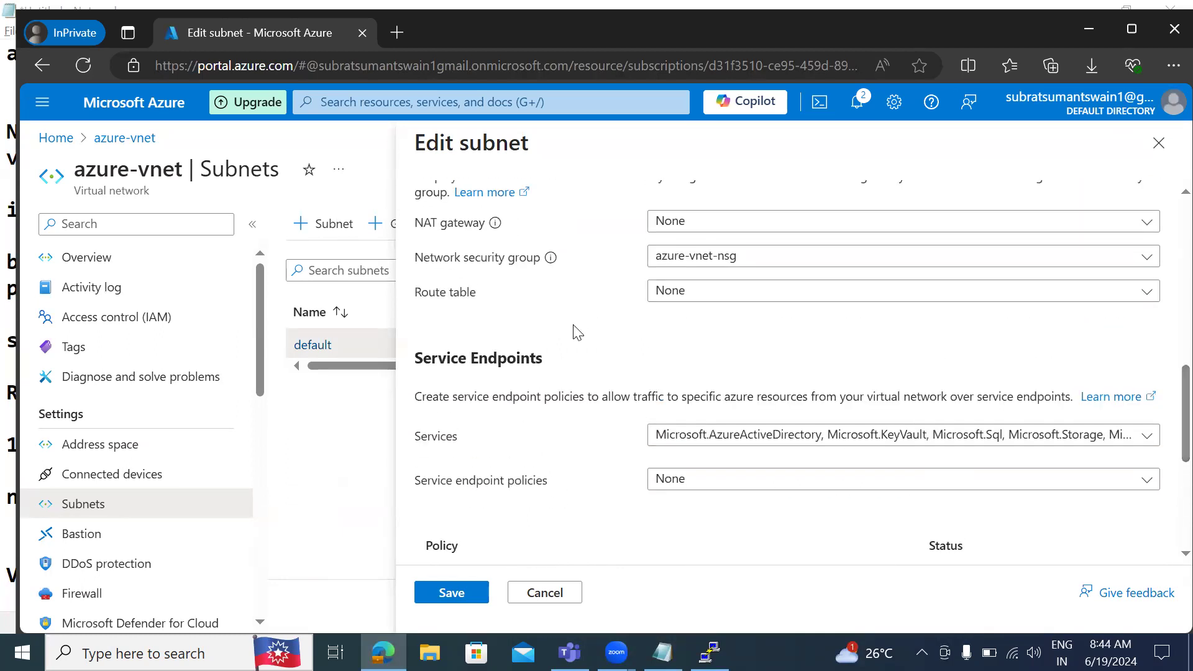
{"action": "left_click", "coordinate": [544, 593]}
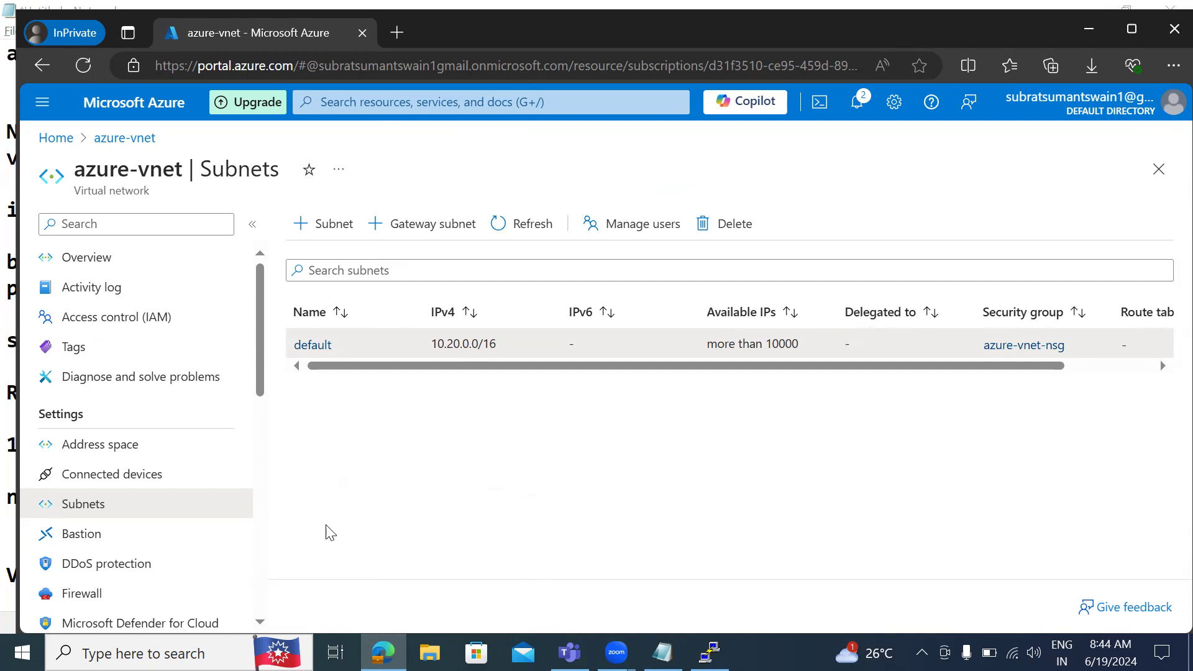
{"action": "left_click_drag", "start_coordinate": [264, 377], "coordinate": [269, 429]}
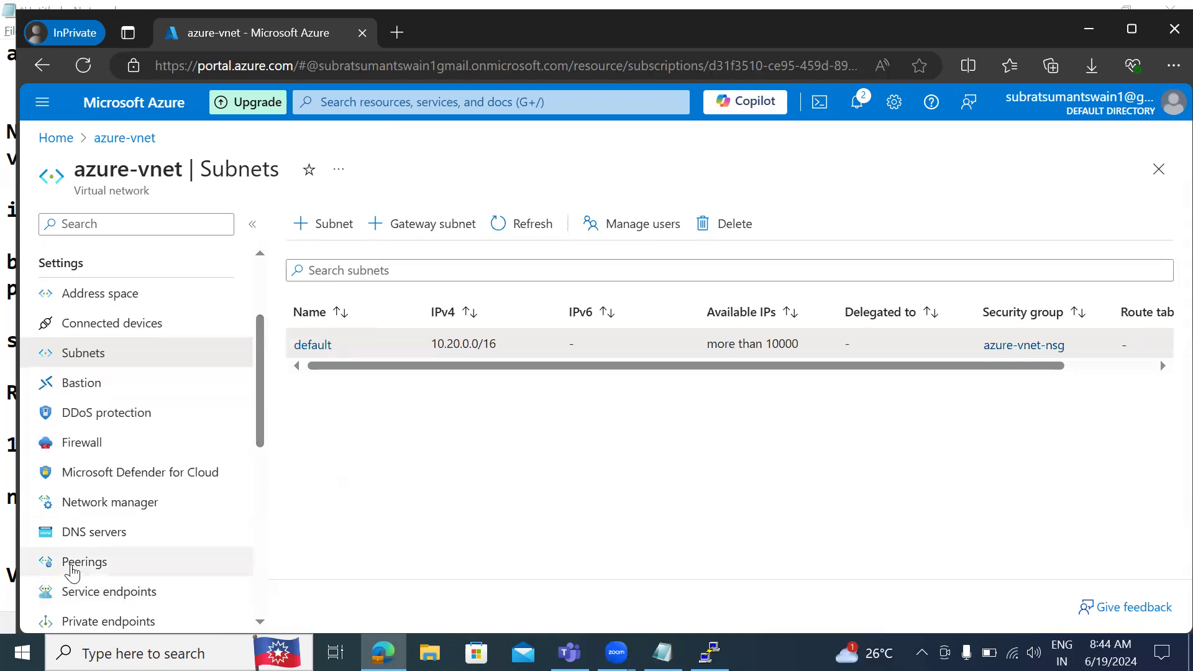
{"action": "left_click", "coordinate": [73, 566]}
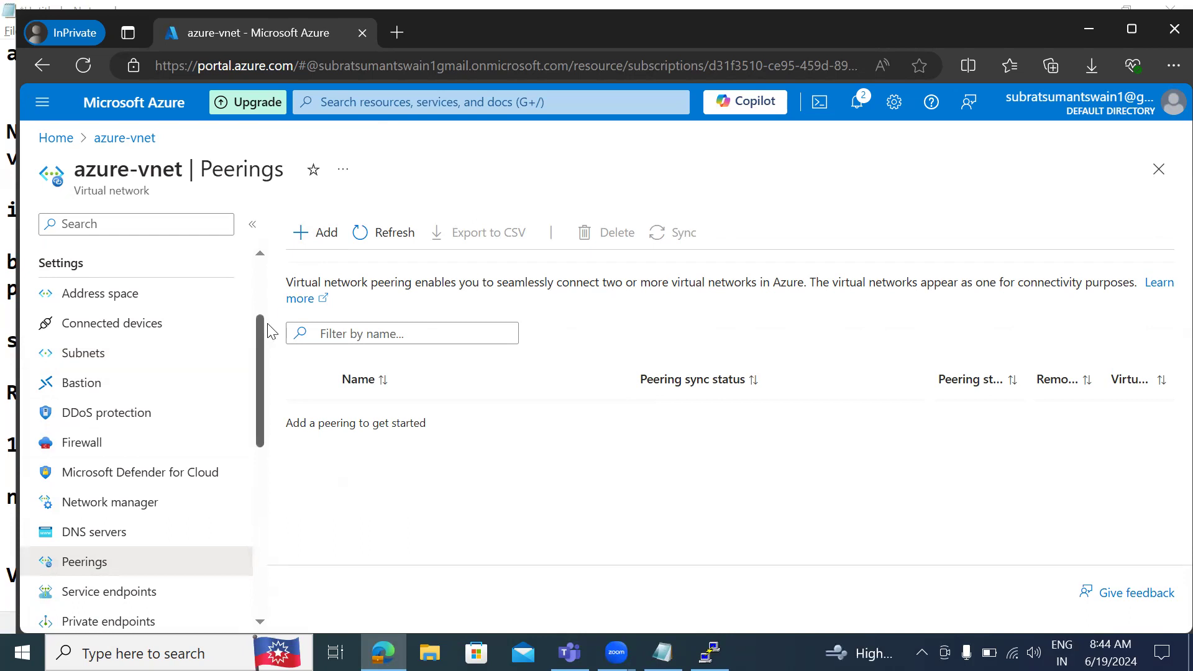
{"action": "scroll", "coordinate": [258, 328], "scroll_direction": "up", "scroll_amount": 3}
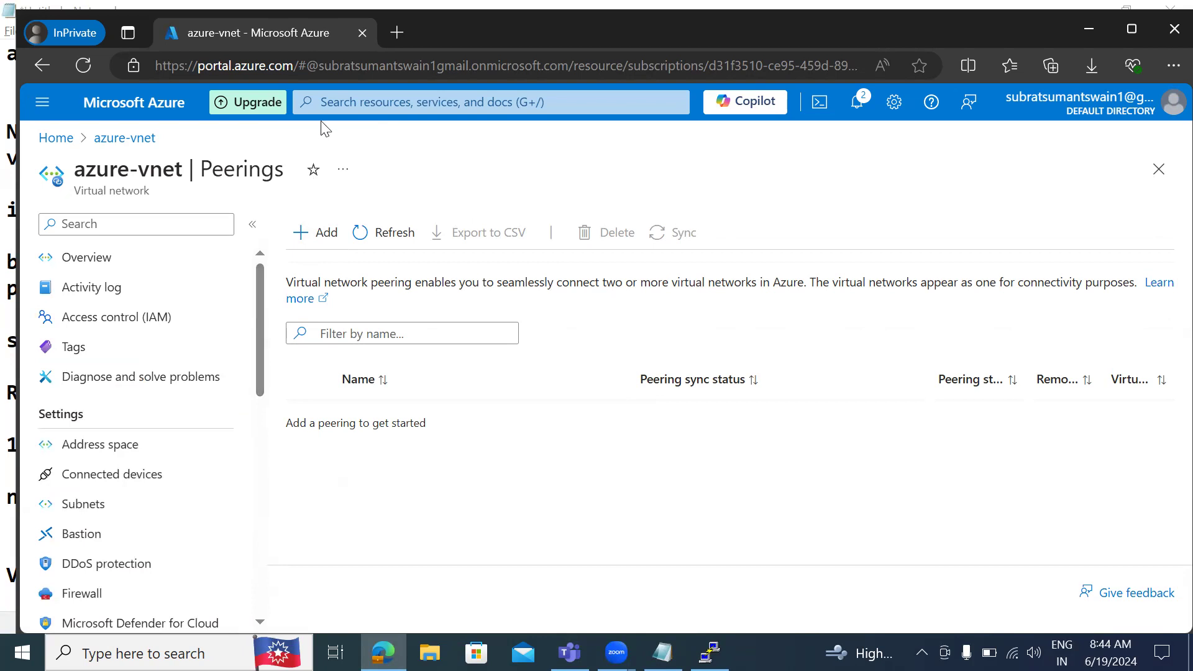
Search the Azure portal for "nsg".
{"action": "left_click", "coordinate": [326, 101]}
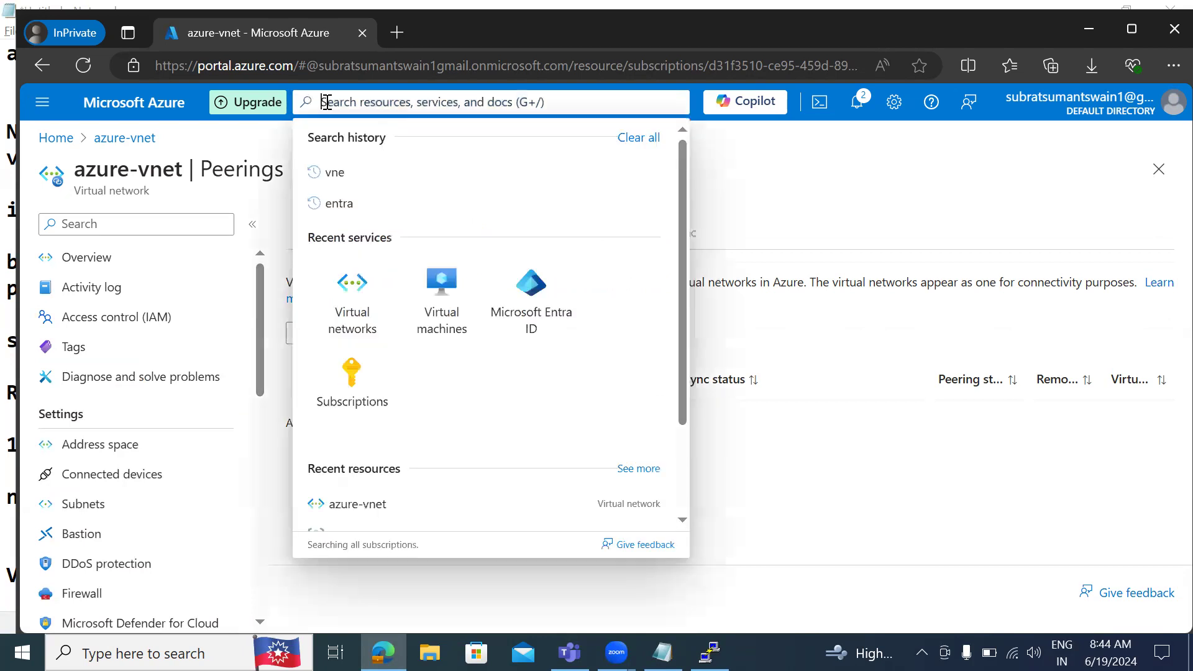
{"action": "type", "text": "nsg"}
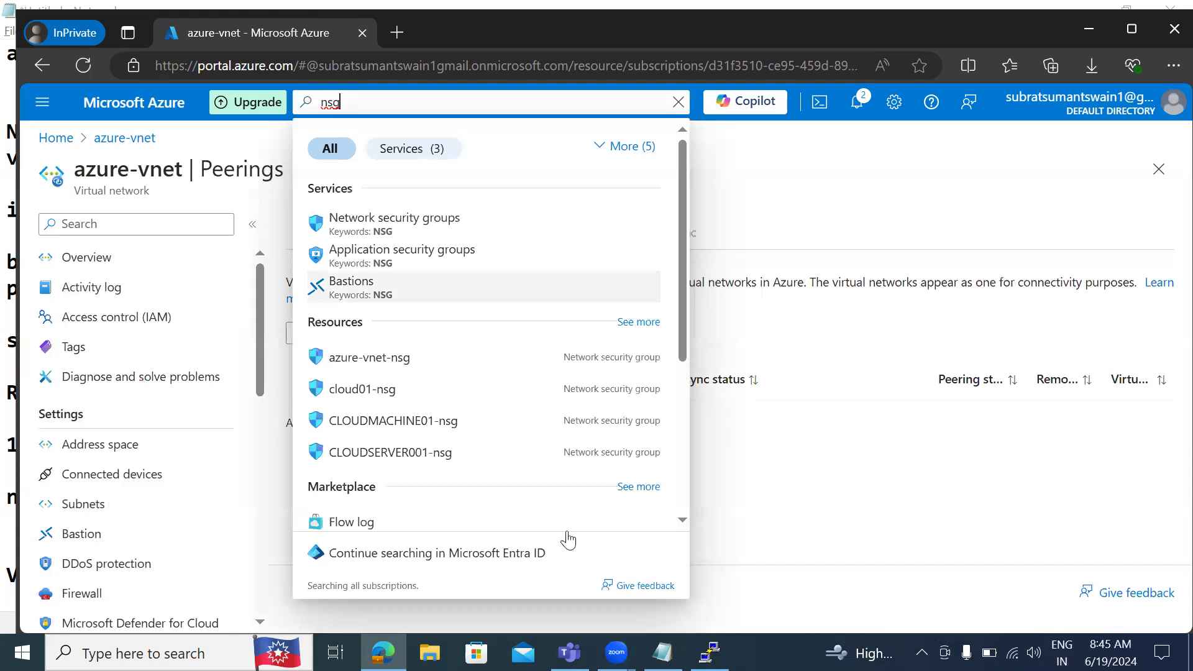
Switch to Notepad and add "10.30" below the local router route, separated by a blank line.
{"action": "left_click", "coordinate": [662, 652]}
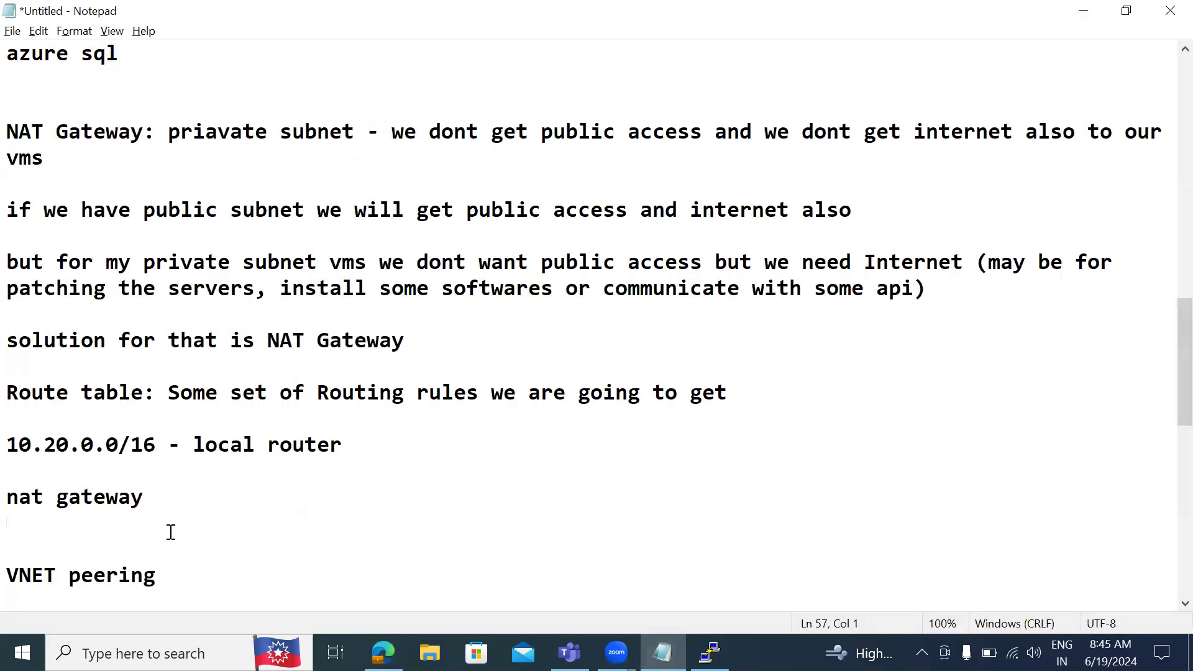
{"action": "left_click", "coordinate": [368, 442]}
{"action": "key", "text": "Return"}
{"action": "key", "text": "Return"}
{"action": "type", "text": "10.30"}
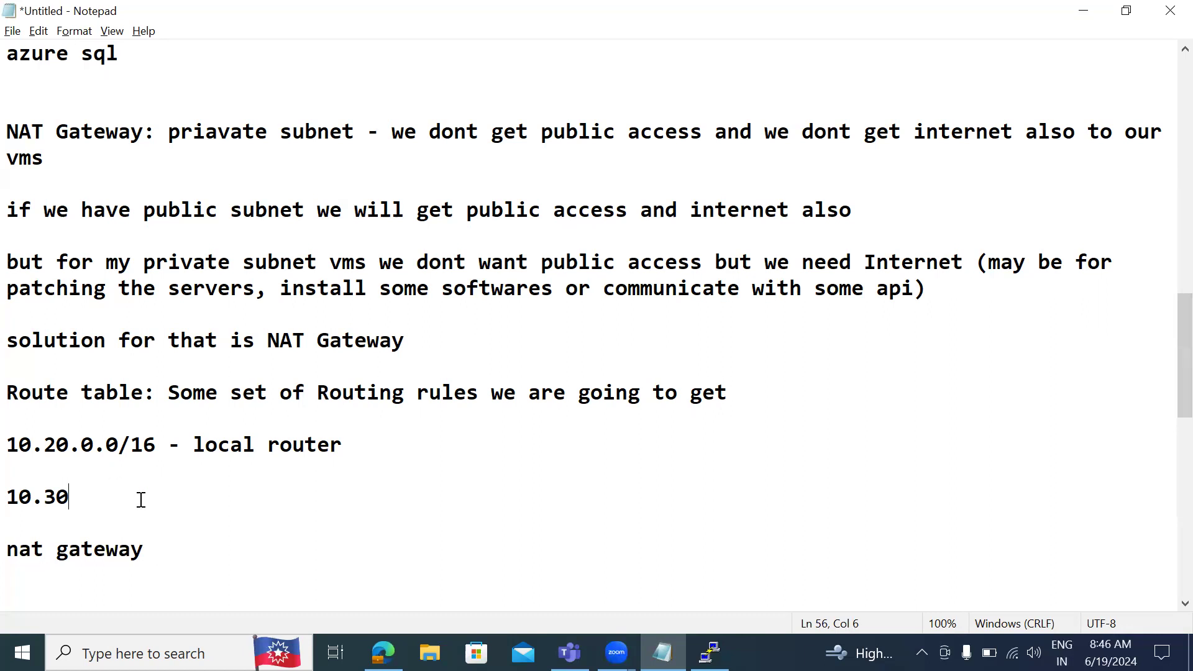
Switch back to the Azure portal and open azure-vnet-nsg from the Network security groups service.
{"action": "left_click", "coordinate": [382, 653]}
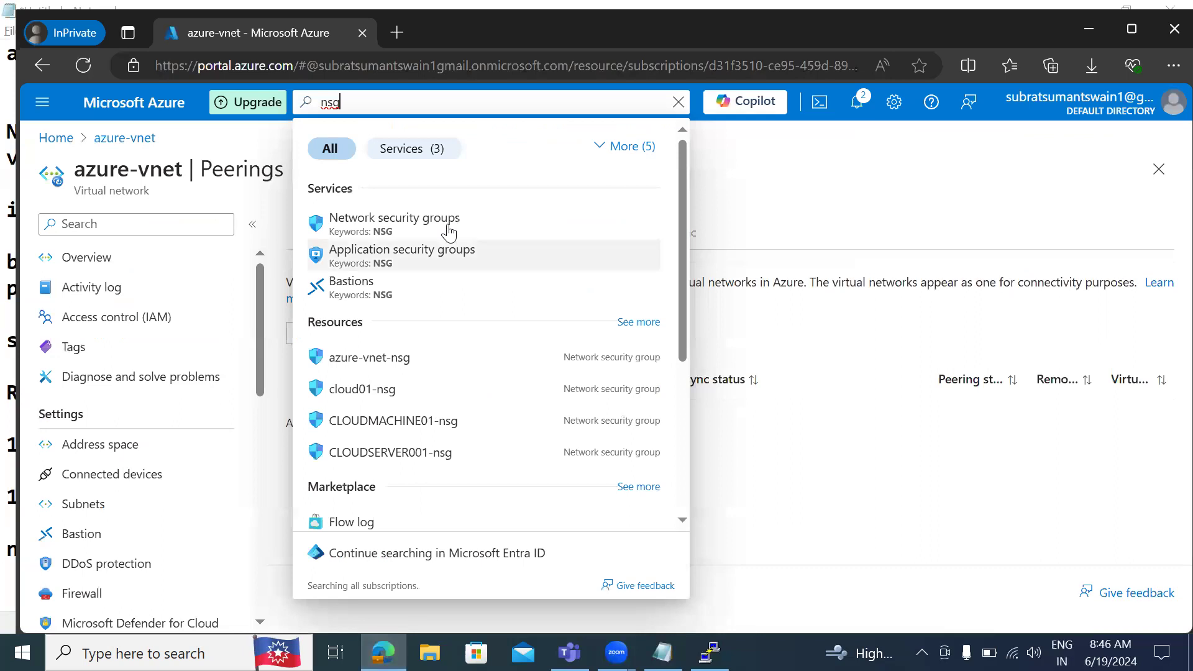
{"action": "left_click", "coordinate": [392, 218]}
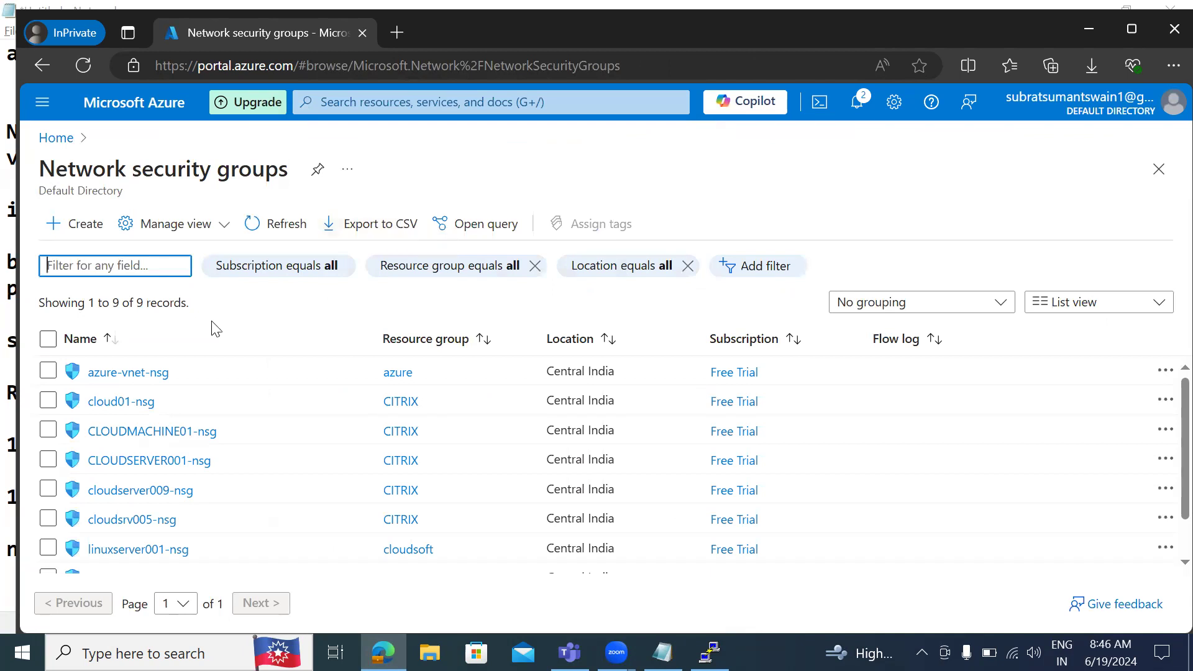
{"action": "left_click", "coordinate": [144, 373]}
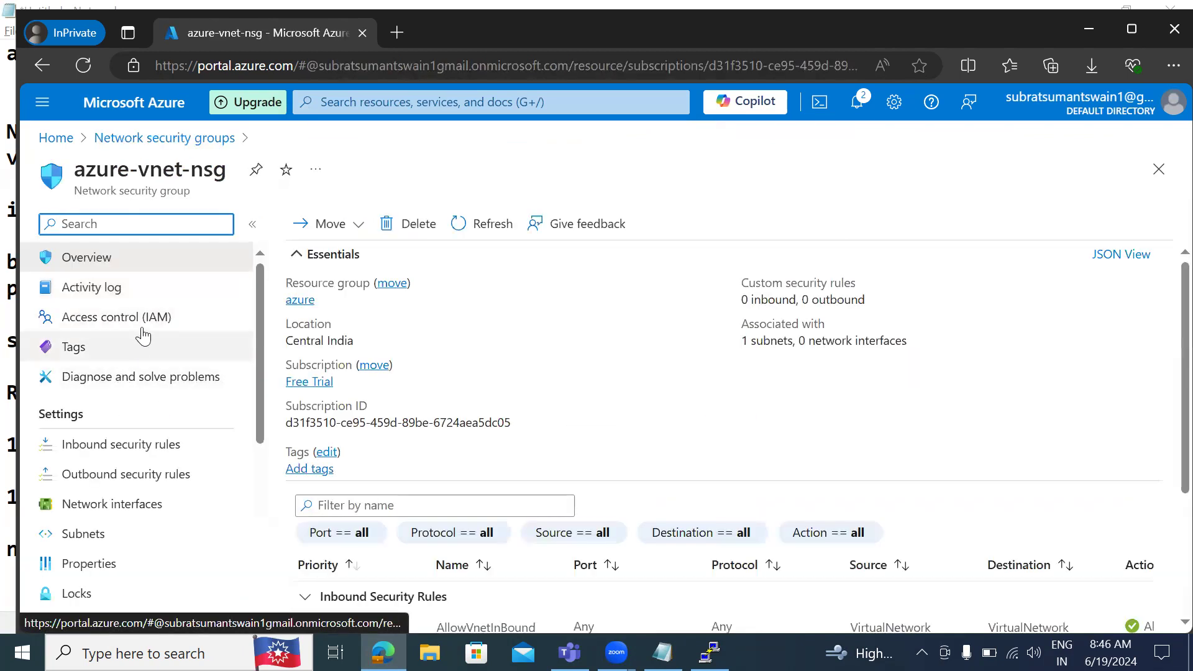
Review the inbound security rules, outbound security rules and associated subnets of azure-vnet-nsg.
{"action": "left_click", "coordinate": [111, 450]}
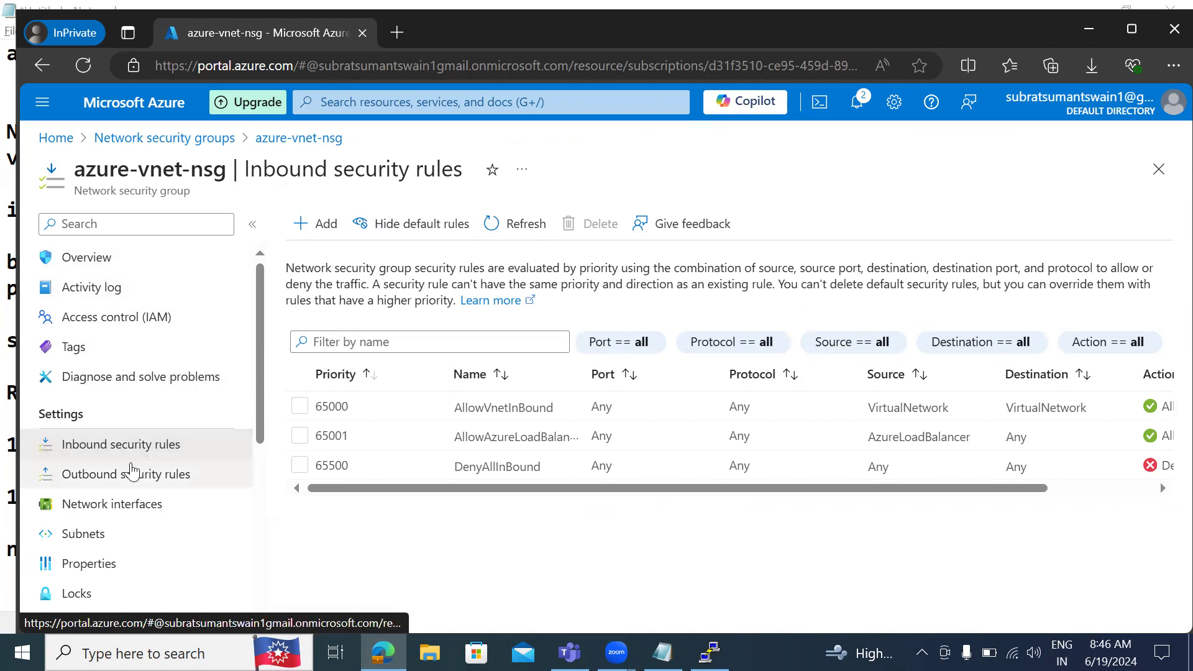
{"action": "left_click", "coordinate": [133, 472]}
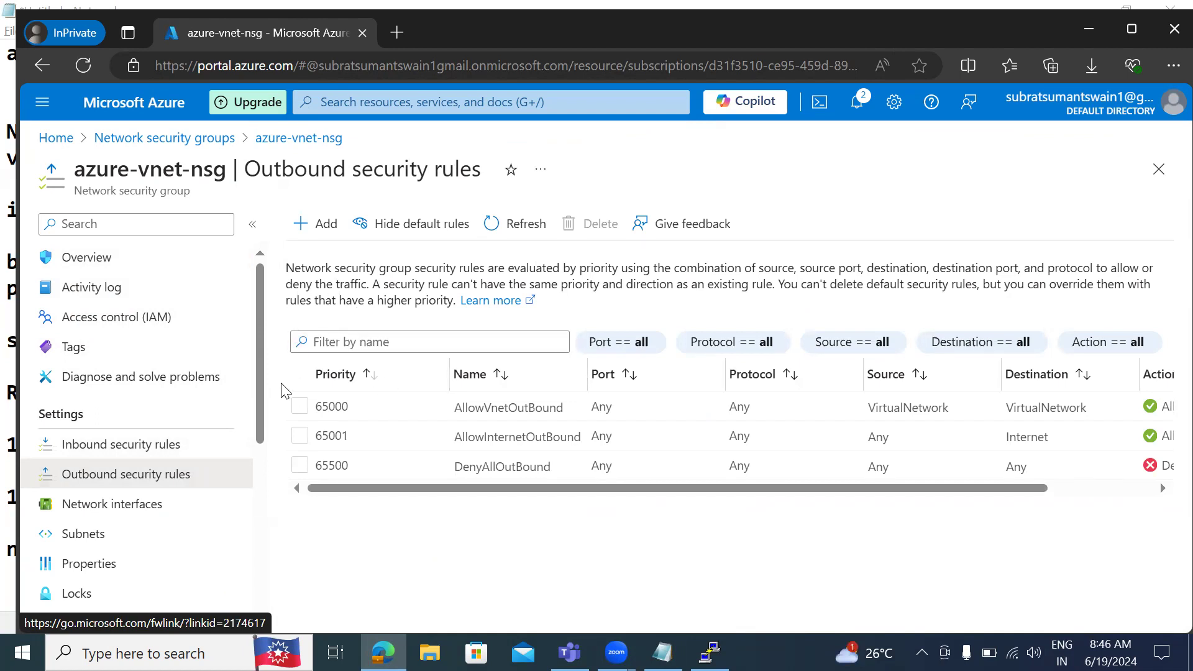
{"action": "left_click", "coordinate": [85, 536]}
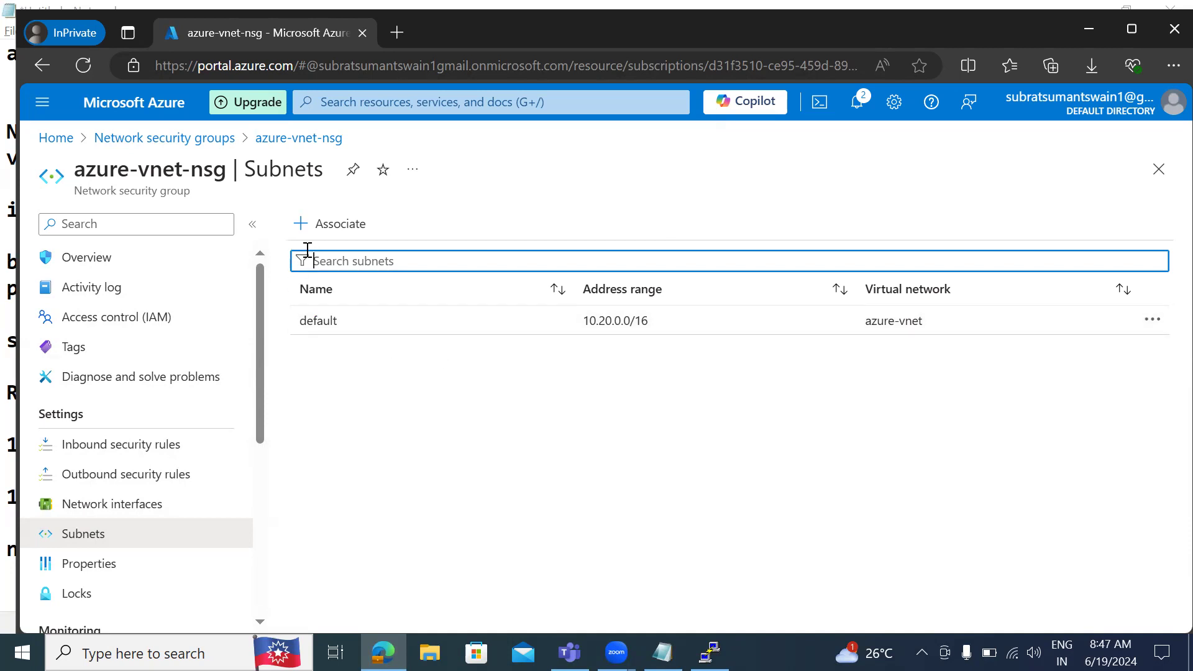
{"action": "left_click", "coordinate": [132, 443]}
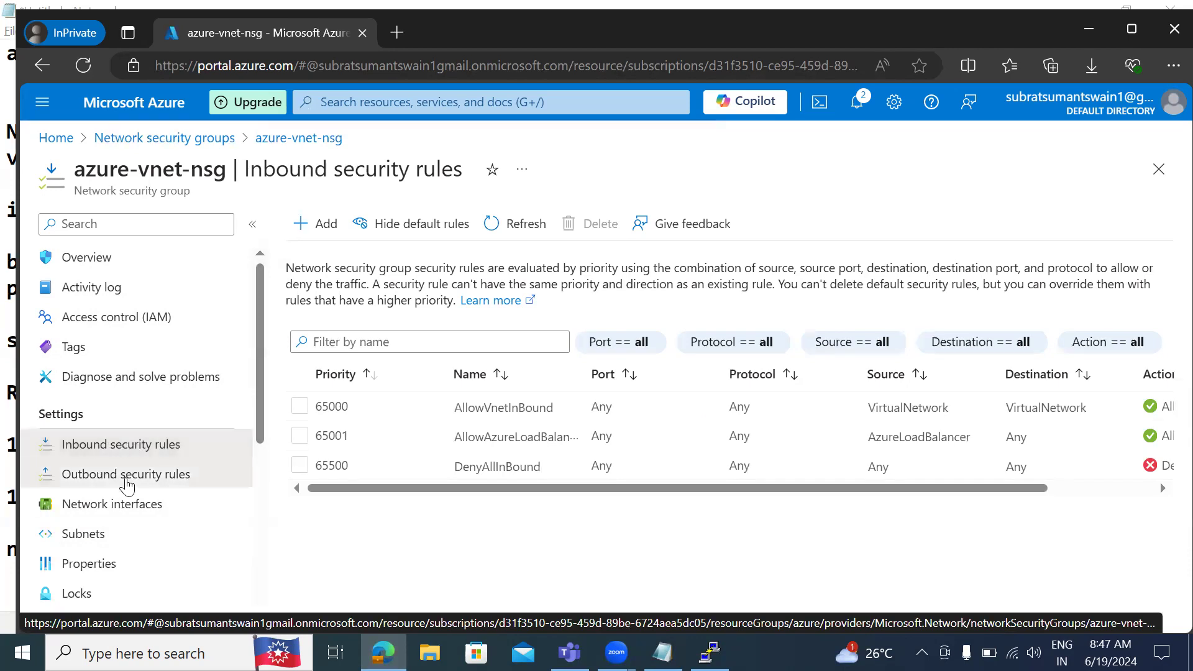
{"action": "left_click", "coordinate": [126, 482]}
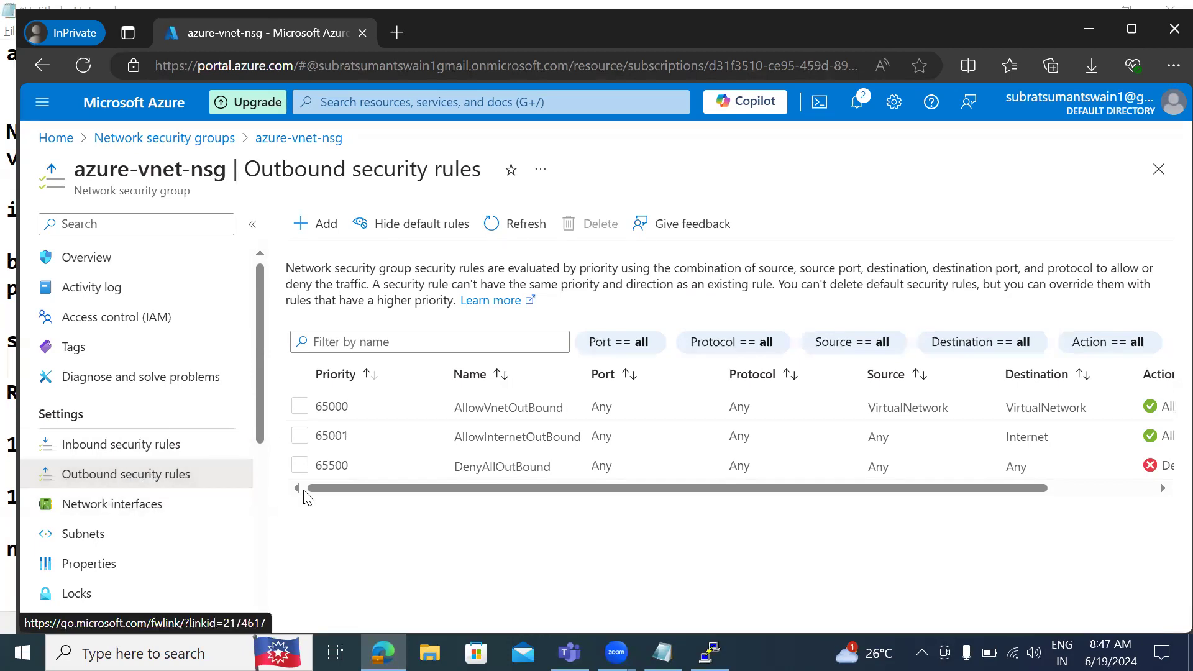
Switch to Notepad and start a new line below "nat gateway", leaving one blank line between.
{"action": "left_click", "coordinate": [663, 652]}
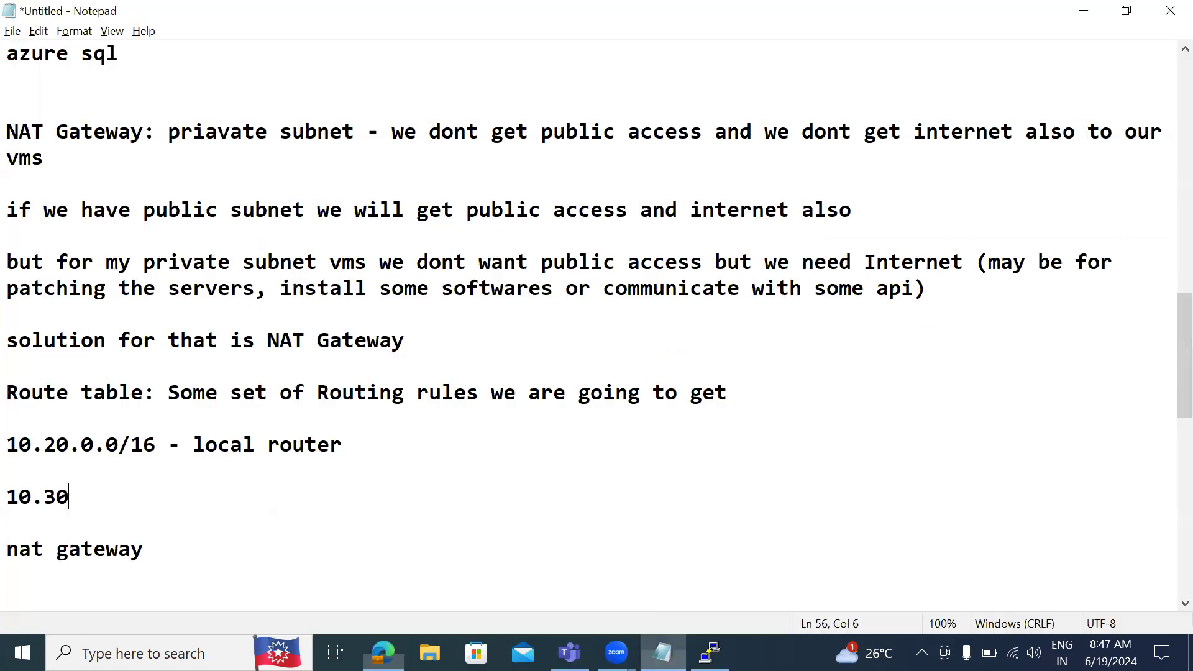
{"action": "left_click", "coordinate": [191, 556]}
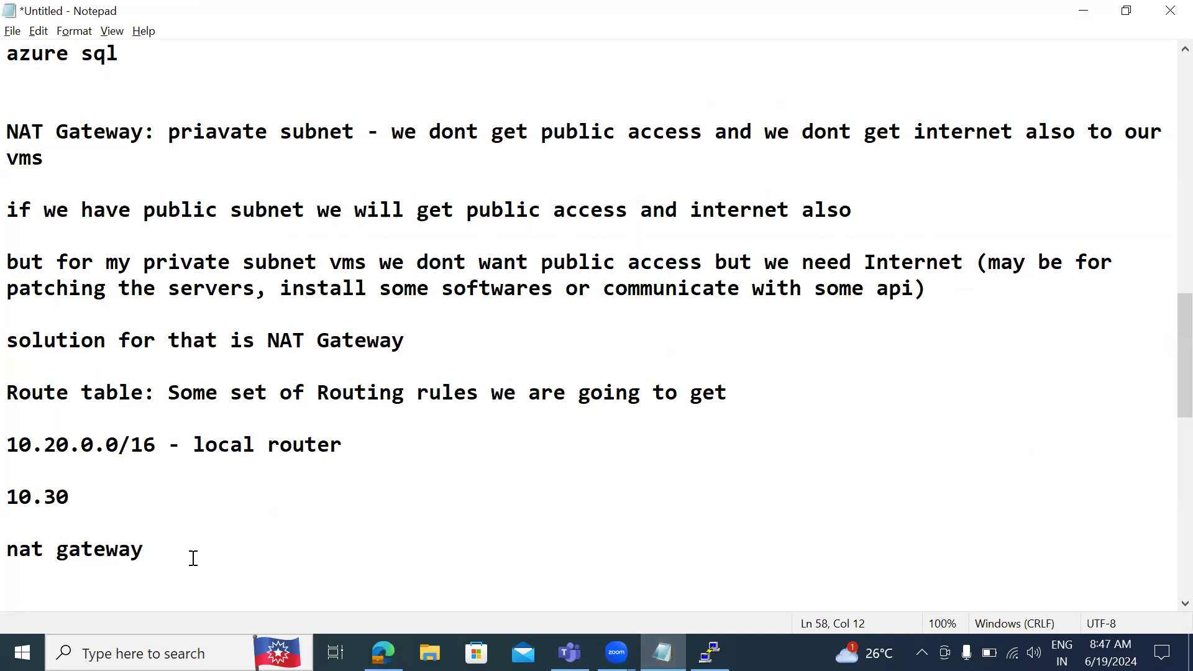
{"action": "key", "text": "Return"}
{"action": "key", "text": "Return"}
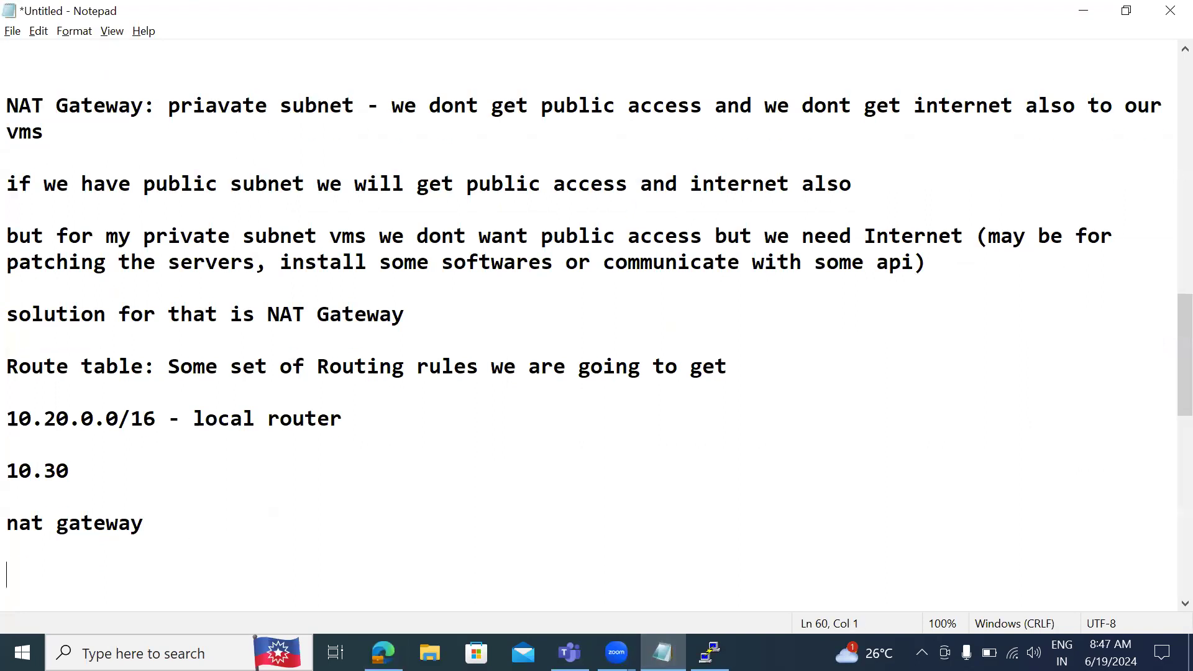